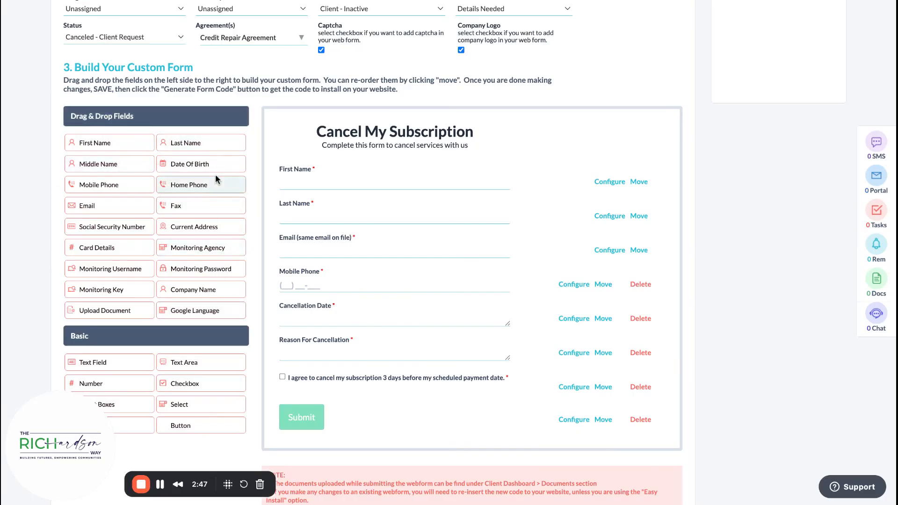
Review the Cancel My Subscription form's settings and fields, and save the web form
scroll(694, 334, "down", 1)
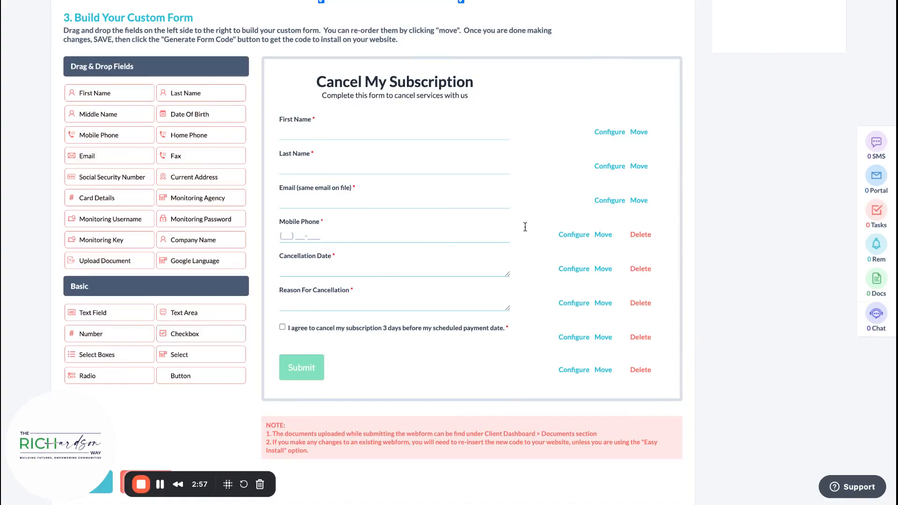
scroll(650, 41, "up", 1)
scroll(649, 40, "up", 7)
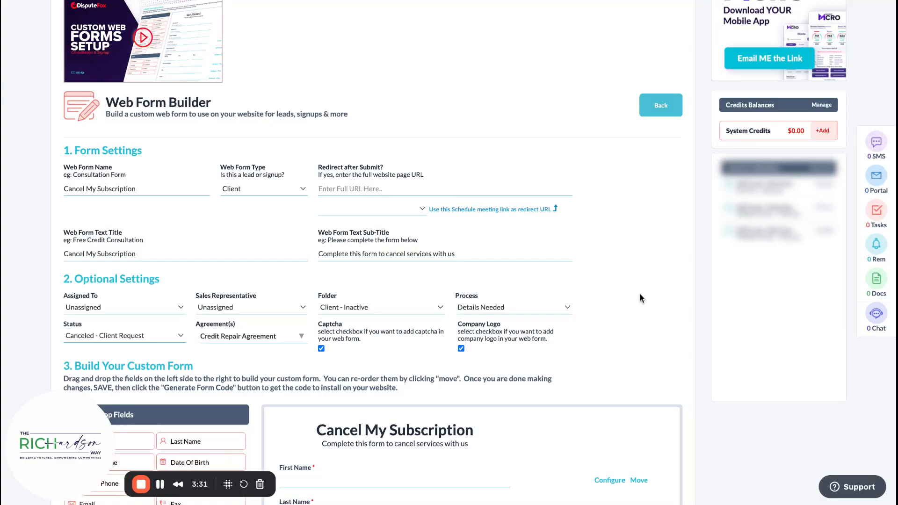
scroll(642, 295, "down", 4)
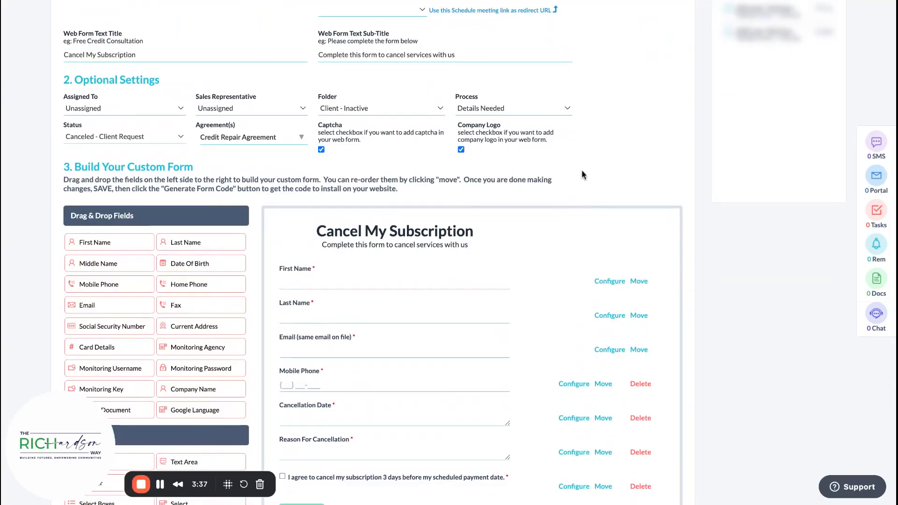
scroll(581, 170, "down", 2)
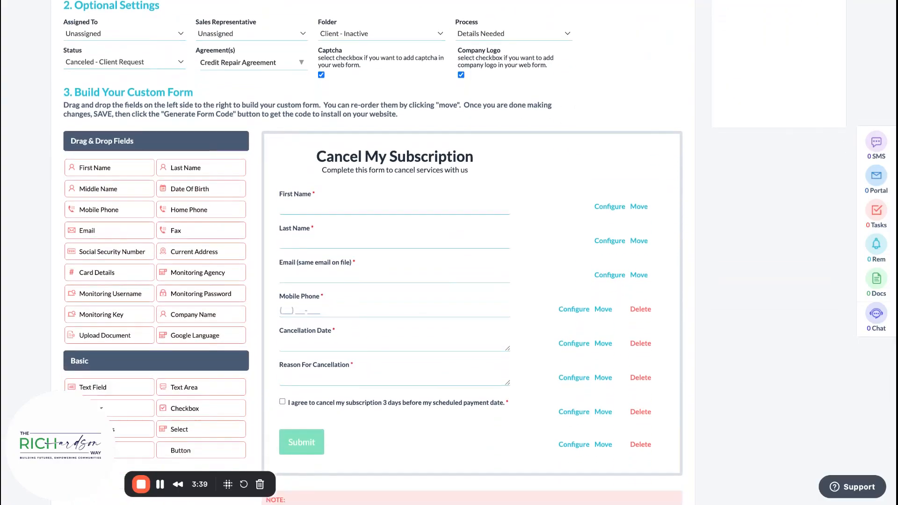
scroll(448, 207, "down", 3)
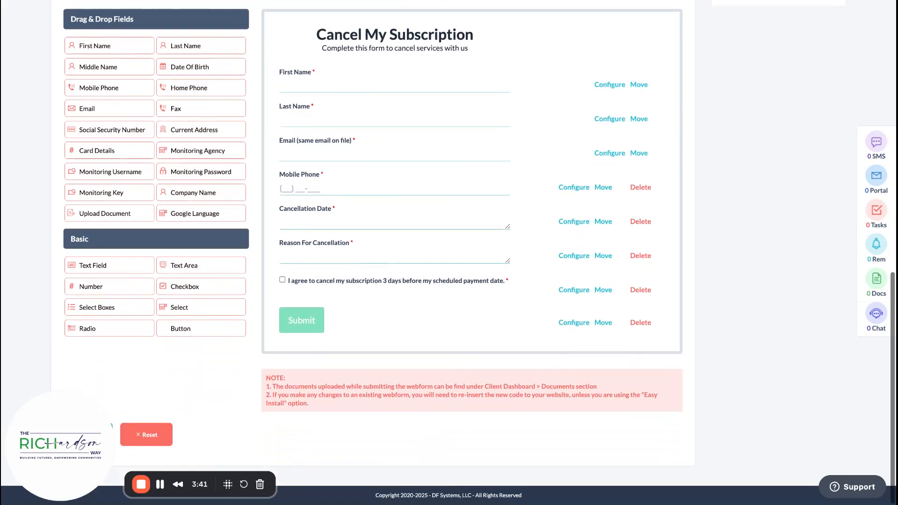
left_click_drag(85, 429, 69, 352)
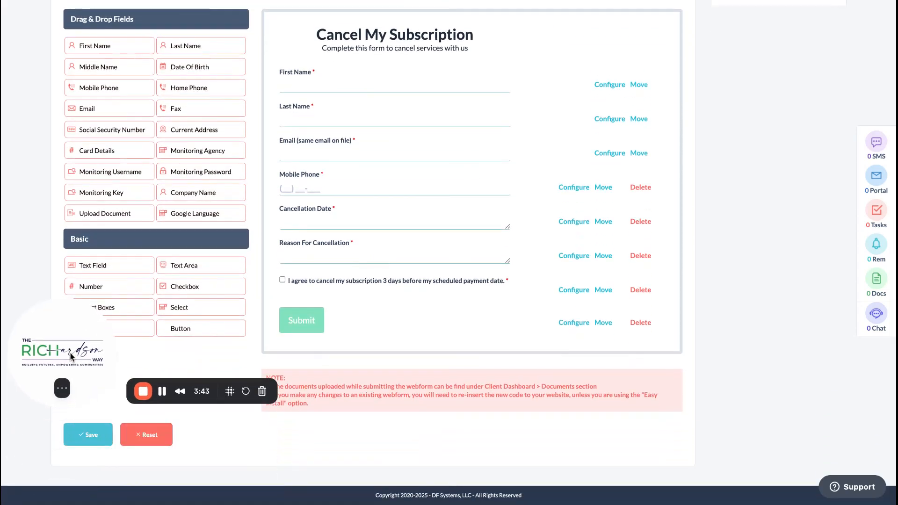
left_click(93, 436)
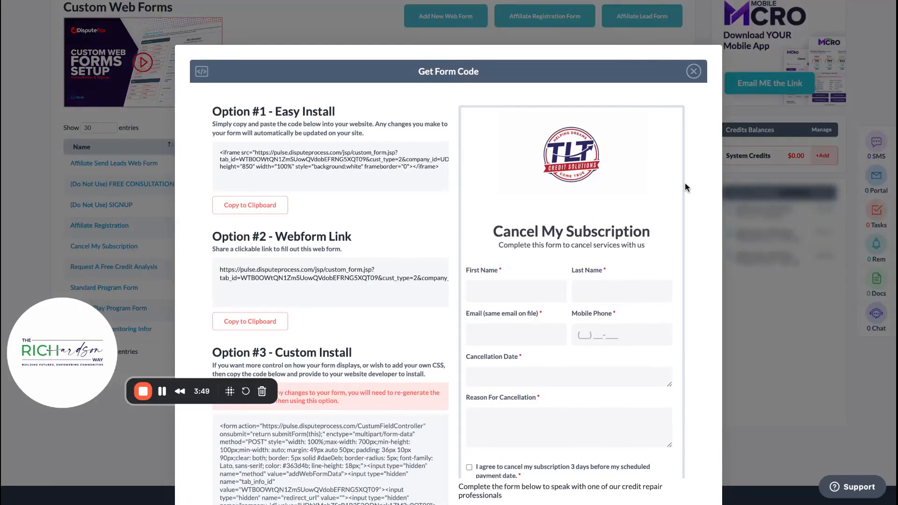
Examine the form preview, install code options and full webform link, and close the form code window
scroll(687, 192, "down", 3)
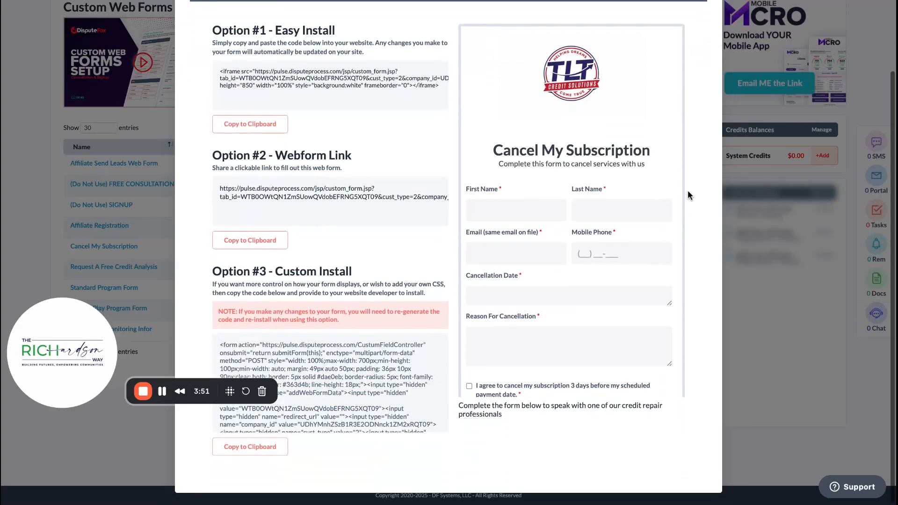
scroll(687, 190, "up", 3)
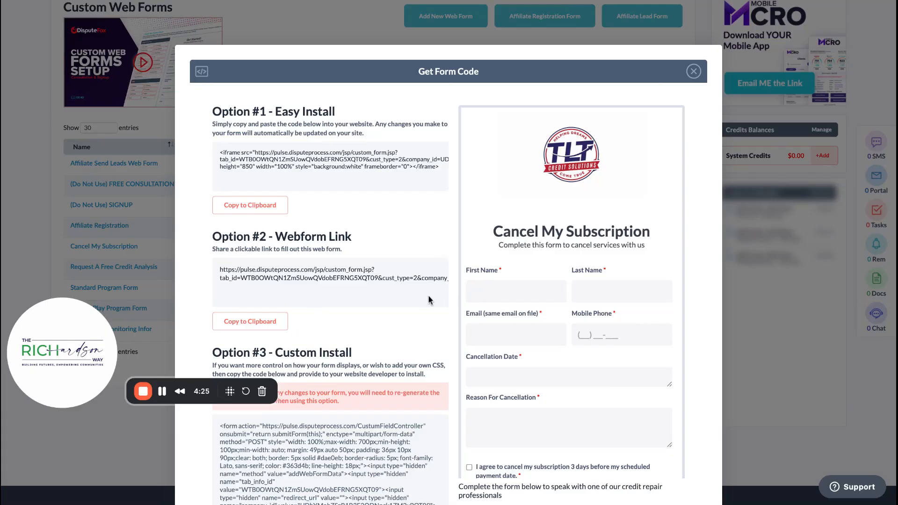
left_click_drag(378, 274, 450, 274)
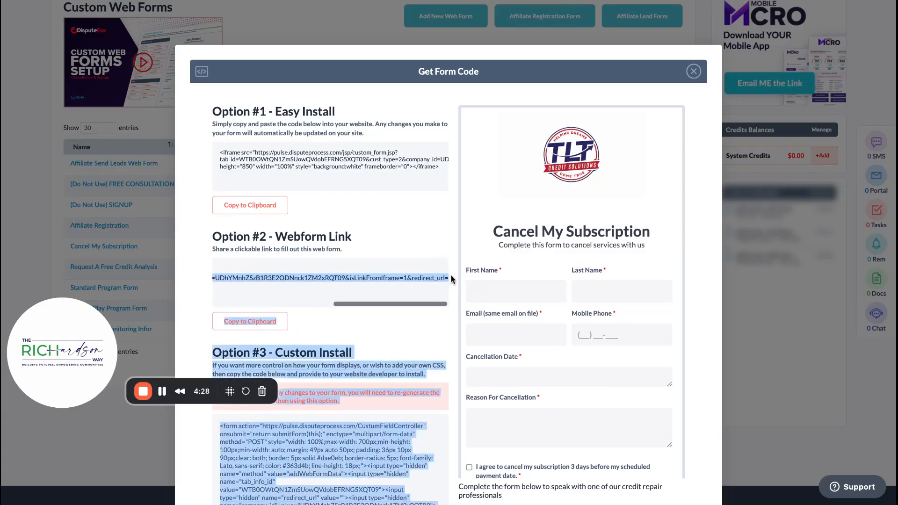
left_click(420, 302)
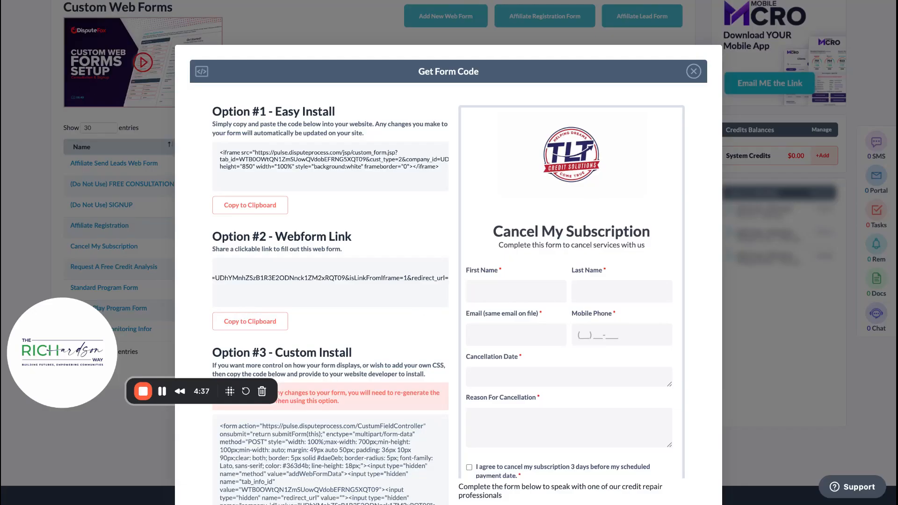
left_click(694, 71)
Go to the AutoFox workflow and start a new AutoFox campaign
scroll(653, 93, "up", 2)
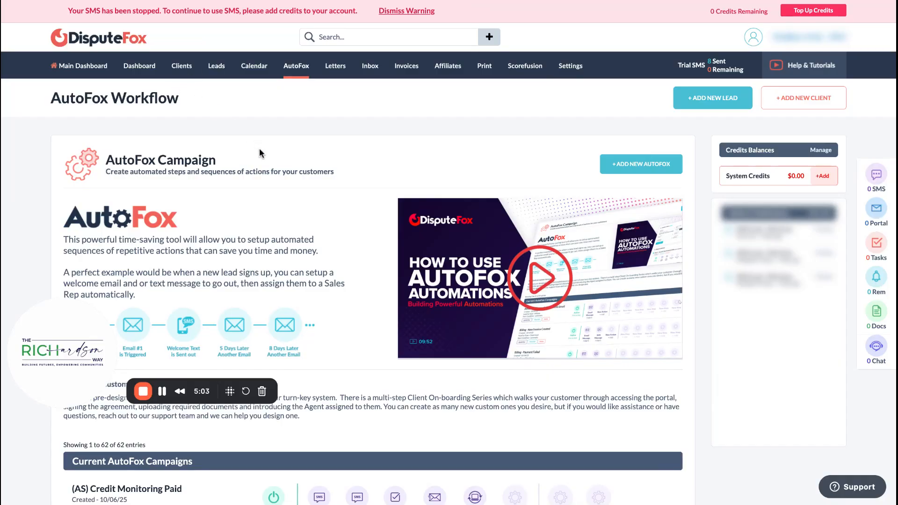
left_click(637, 165)
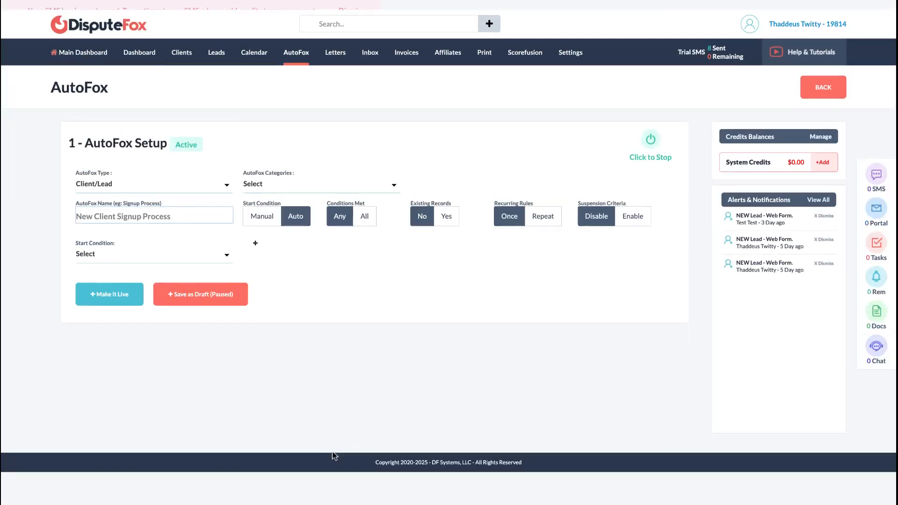
left_click(165, 394)
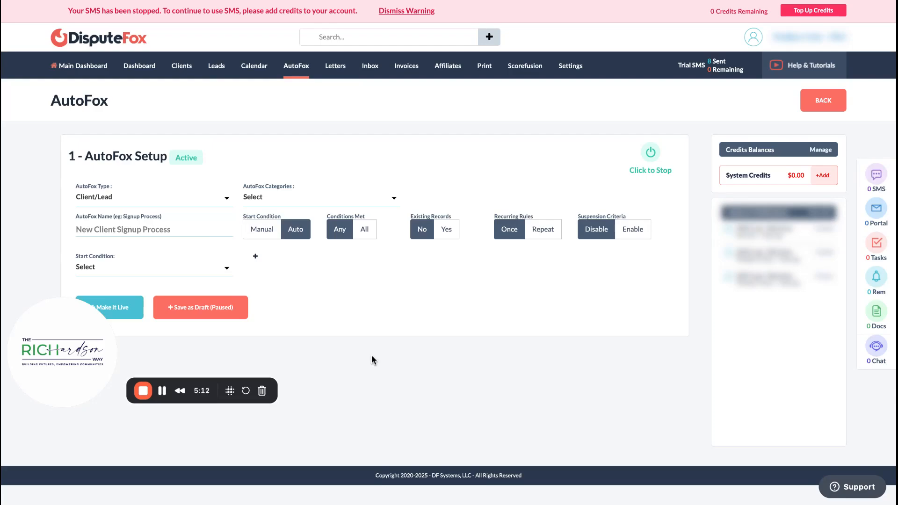
left_click_drag(71, 360, 124, 407)
Name the AutoFox campaign "Client Canceled" and set its category to System
left_click(111, 232)
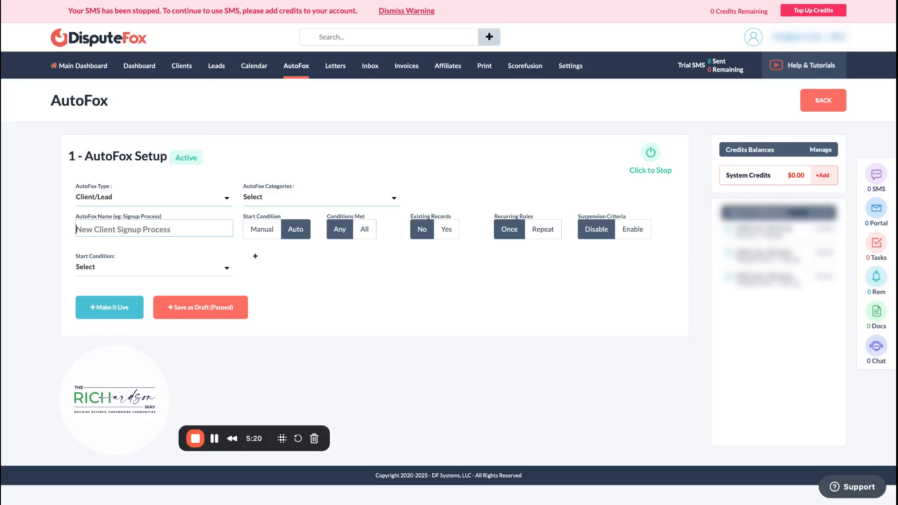
type("Can")
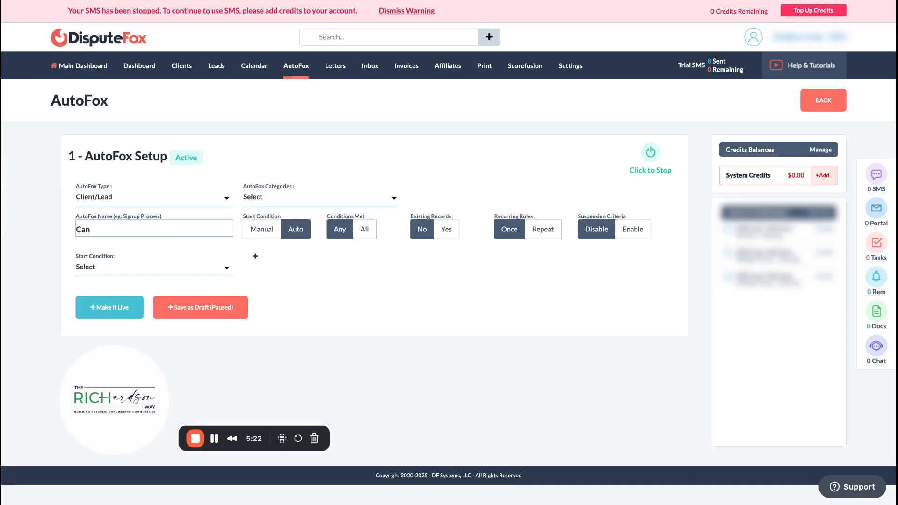
key("BackSpace")
key("BackSpace")
key("BackSpace")
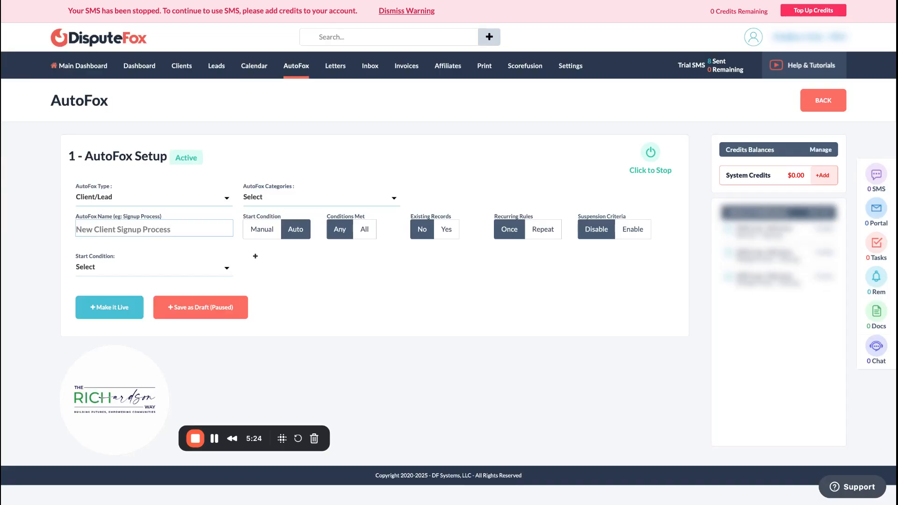
type("Client")
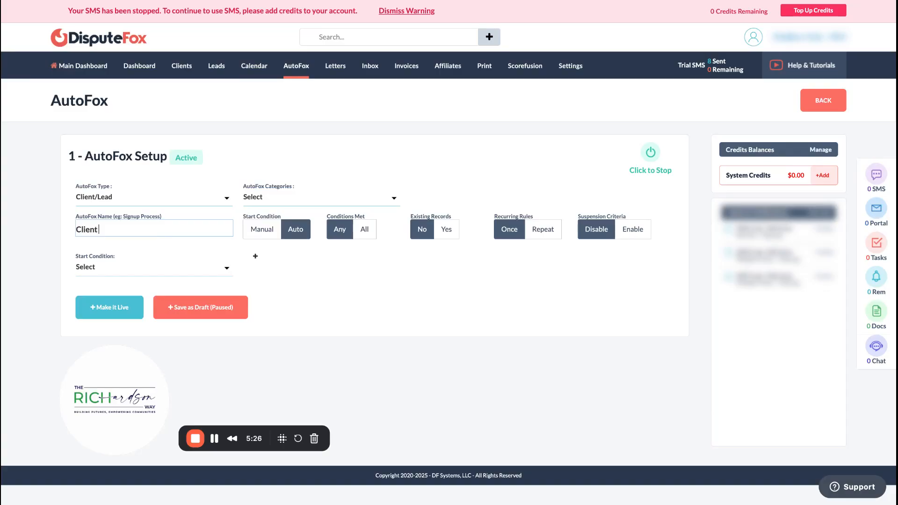
type(" Canceled")
left_click(287, 199)
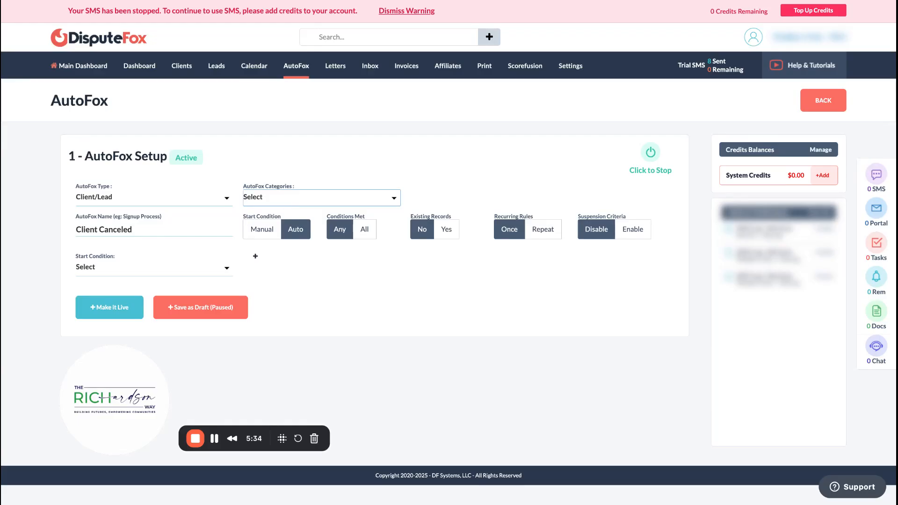
left_click(279, 263)
left_click(139, 230)
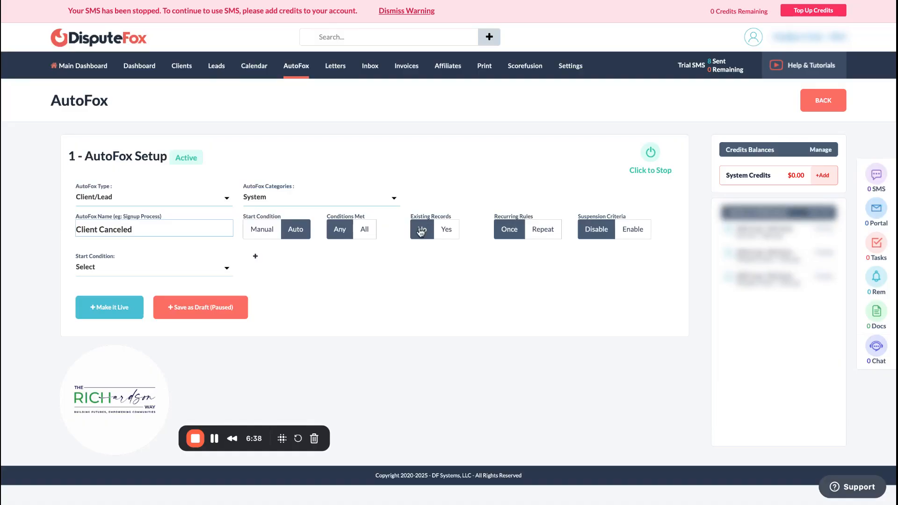
Set Existing Records to Yes, Recurring Rules to Repeat and Suspension Criteria to Disable
left_click(450, 231)
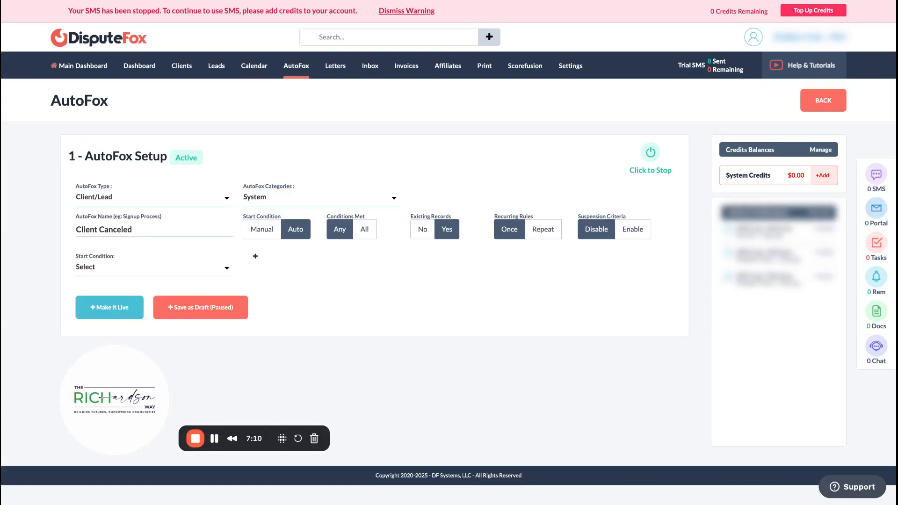
left_click(539, 233)
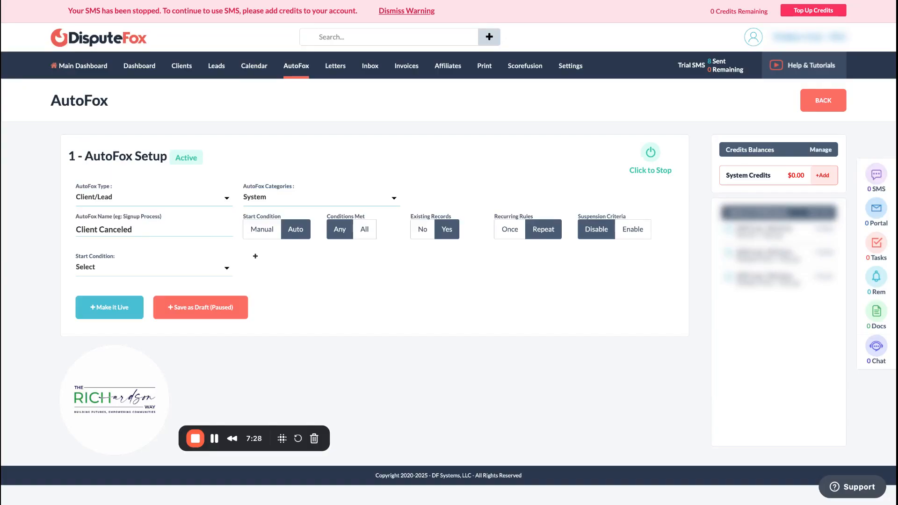
left_click(627, 235)
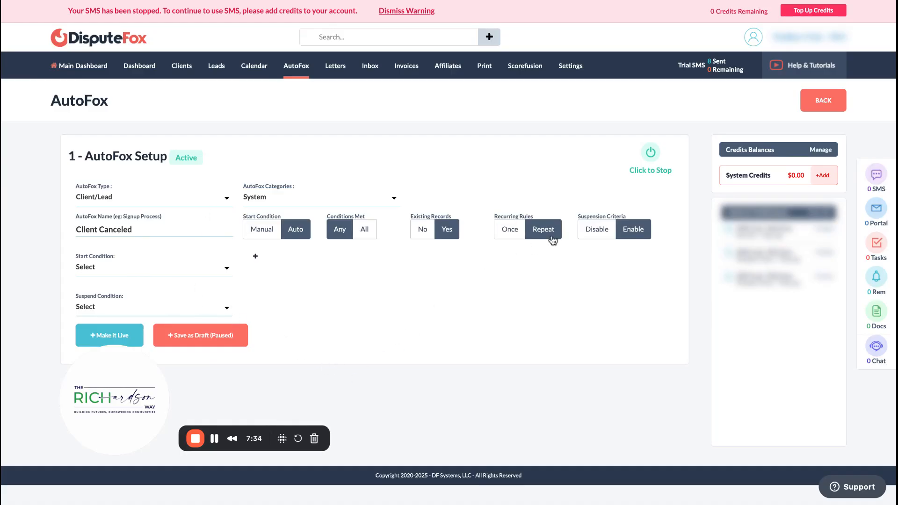
left_click(588, 231)
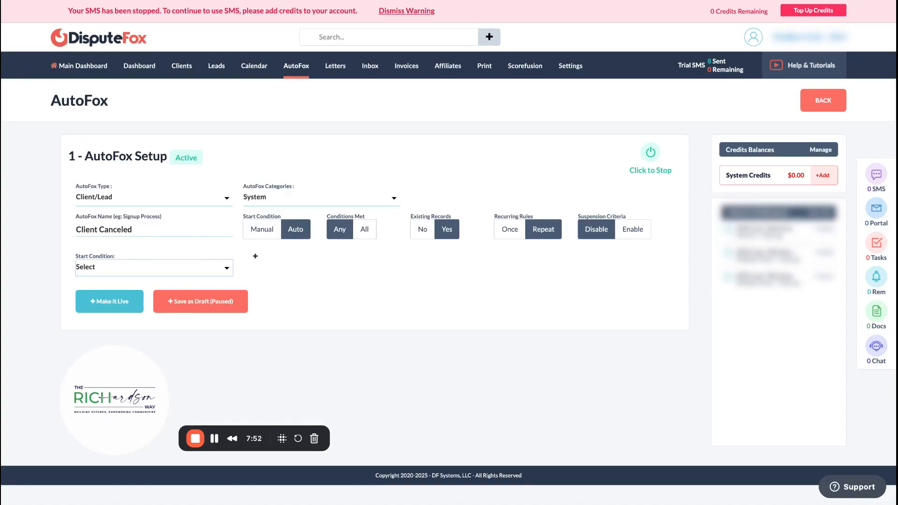
Set the start condition to Webform Submitted with Cancel My Subscription as the condition value
left_click(140, 494)
left_click(276, 269)
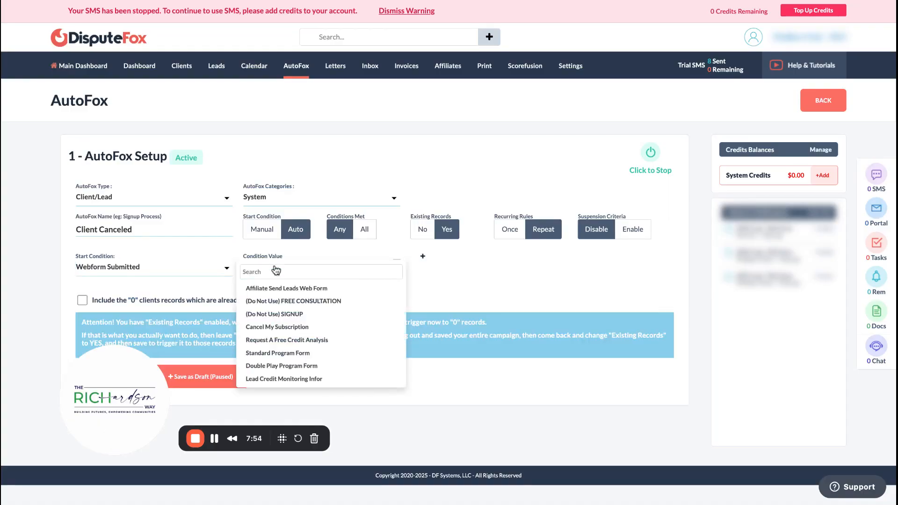
left_click(313, 331)
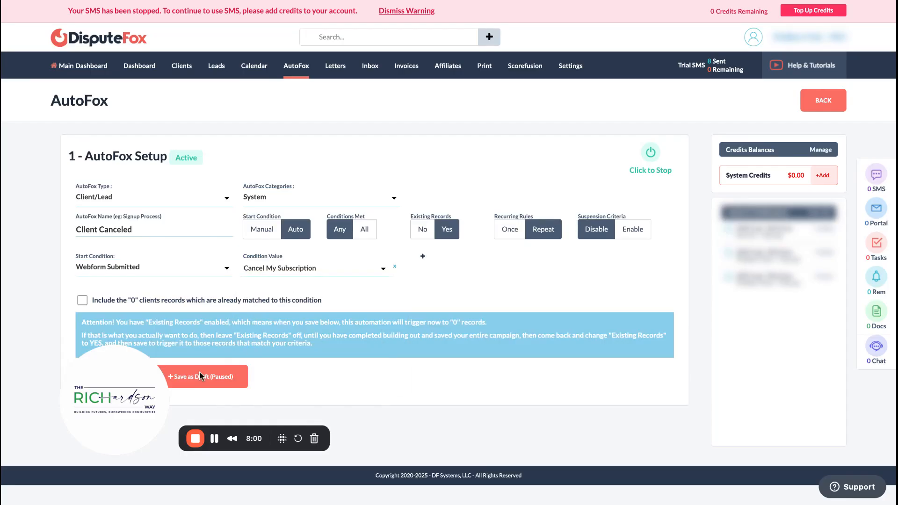
Make the Client Canceled campaign live
left_click_drag(124, 397, 687, 374)
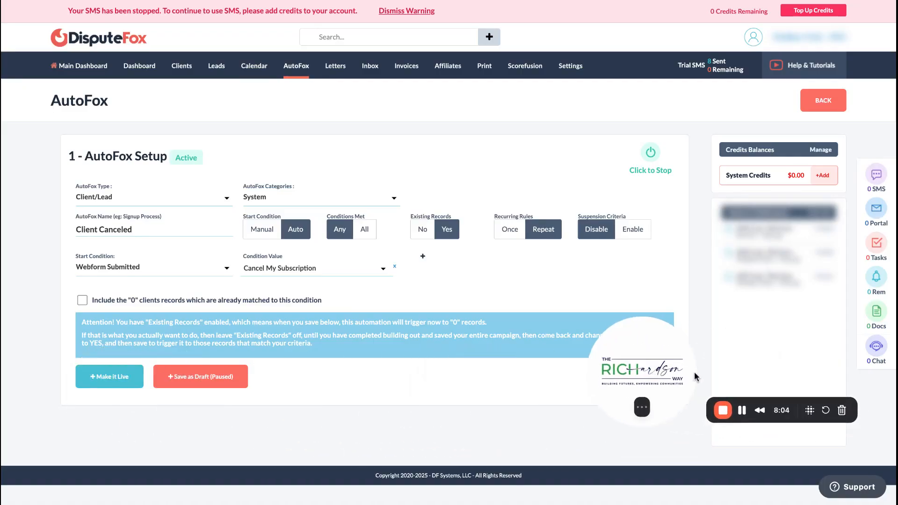
left_click(91, 372)
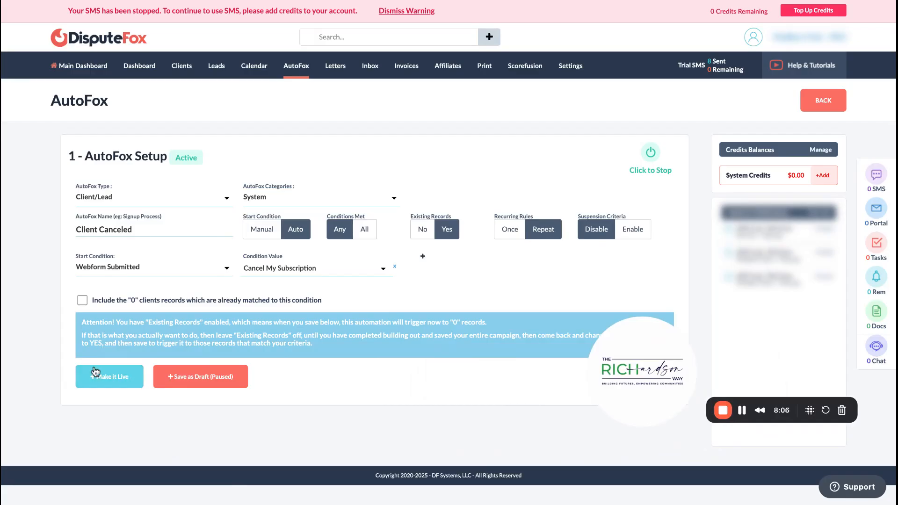
left_click(110, 383)
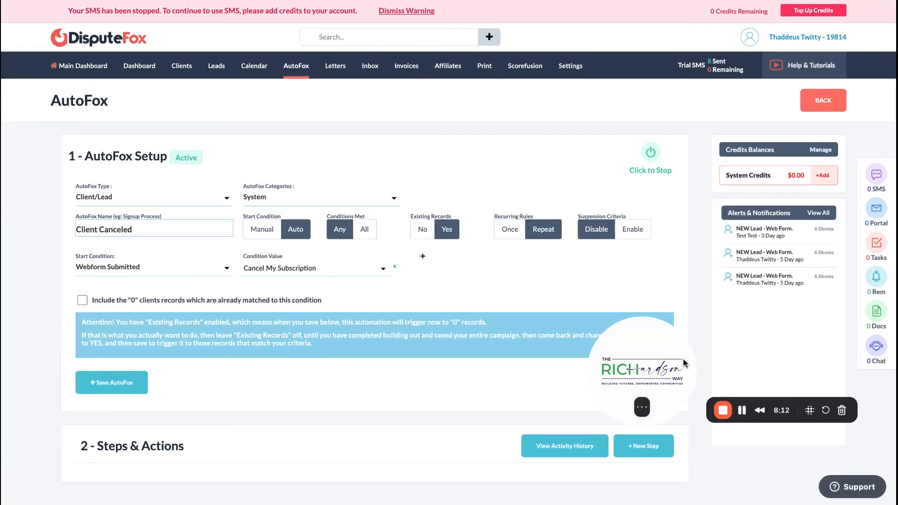
left_click_drag(683, 358, 712, 268)
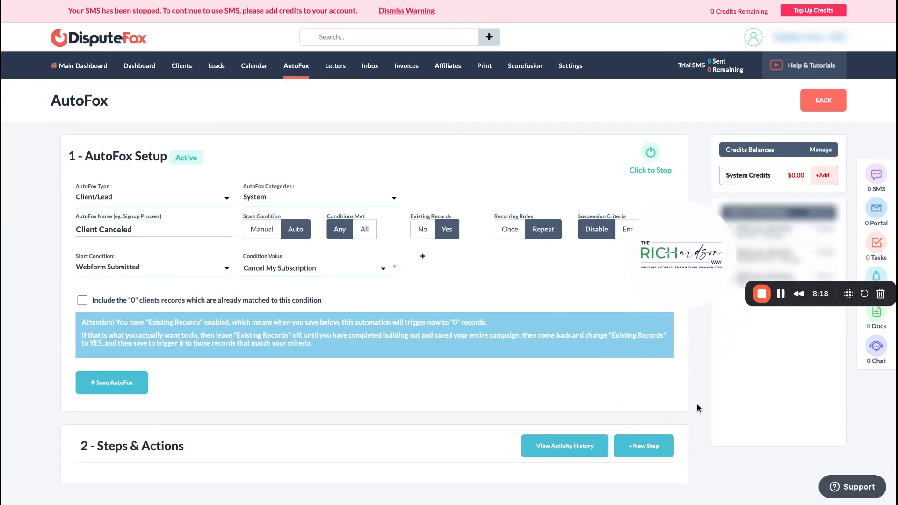
Open a new step for the campaign and name it "Canceled Request Notifications"
scroll(697, 407, "down", 2)
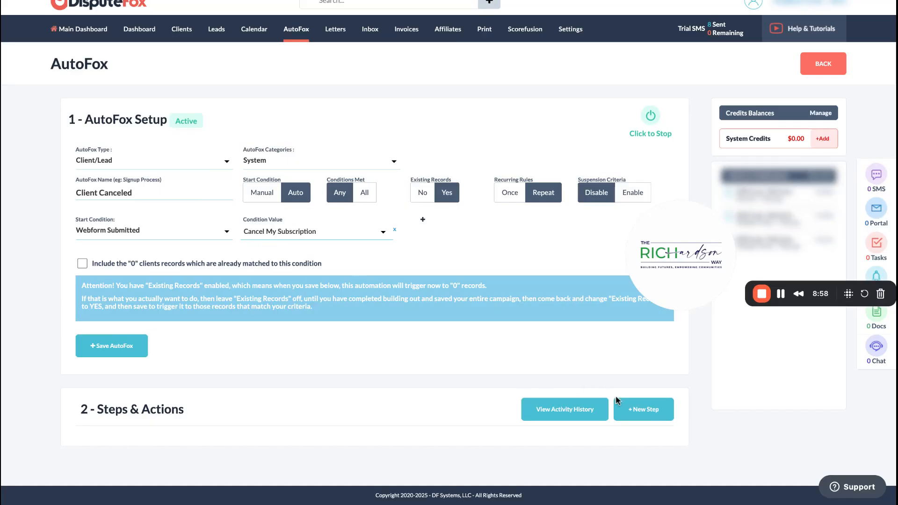
left_click(640, 416)
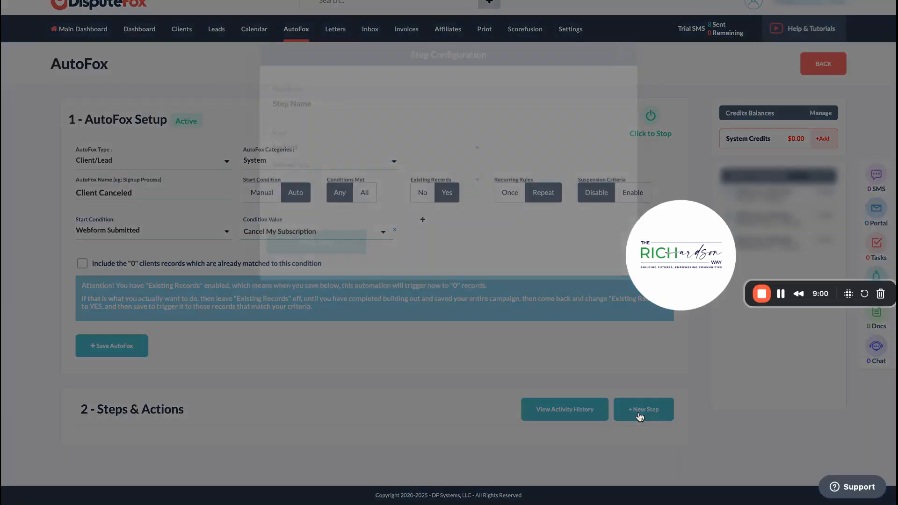
left_click(322, 127)
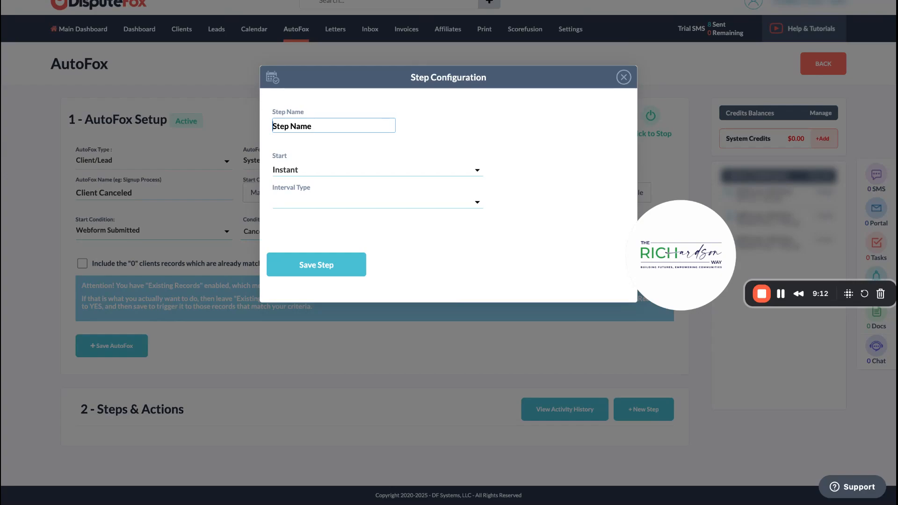
type("Canceled request")
key("BackSpace")
key("BackSpace")
key("BackSpace")
key("BackSpace")
key("BackSpace")
key("BackSpace")
key("BackSpace")
type("Request")
type("Con")
key("BackSpace")
type("mif")
key("BackSpace")
key("BackSpace")
key("BackSpace")
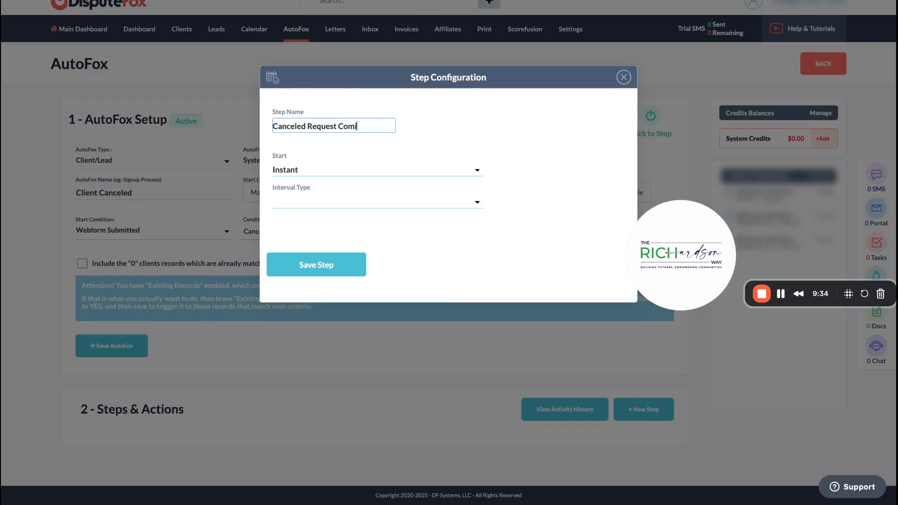
key("BackSpace")
type("Notifications")
left_click(333, 141)
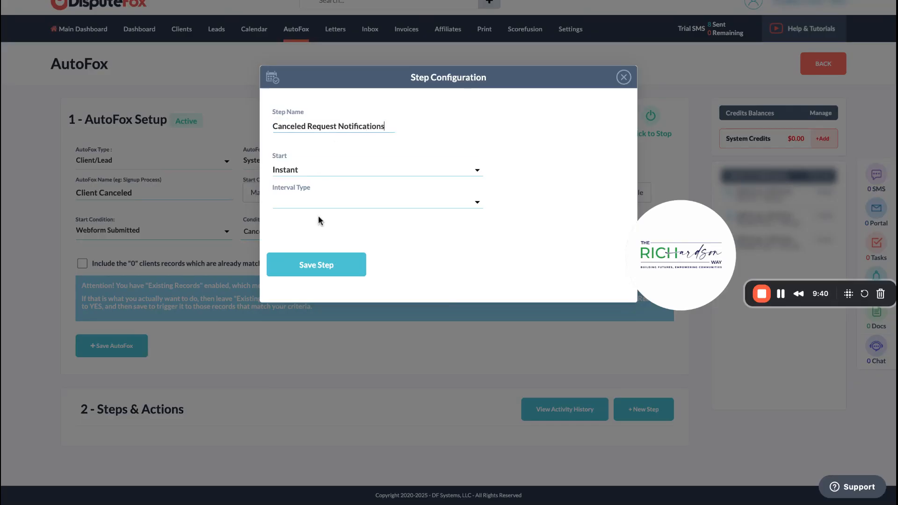
Save the Canceled Request Notifications step and open a new Email action as its first action
left_click(311, 272)
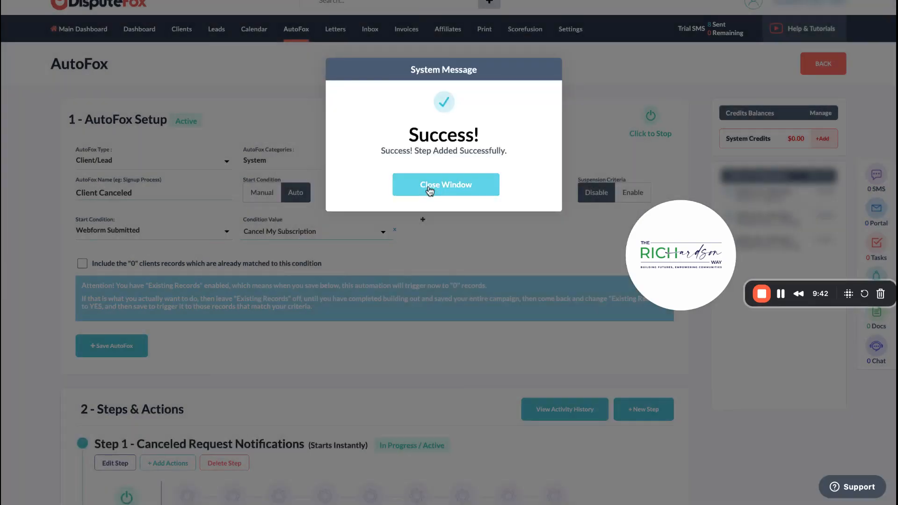
left_click(425, 185)
scroll(714, 470, "down", 2)
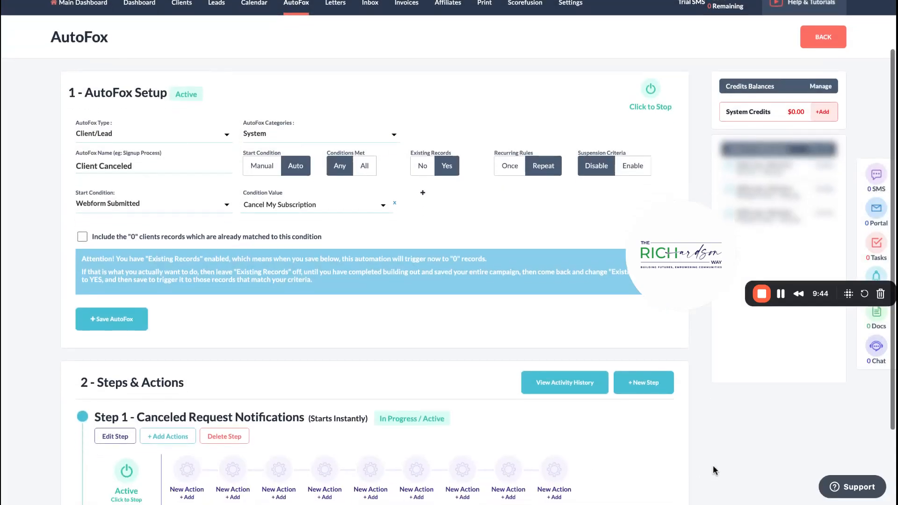
scroll(715, 470, "down", 1)
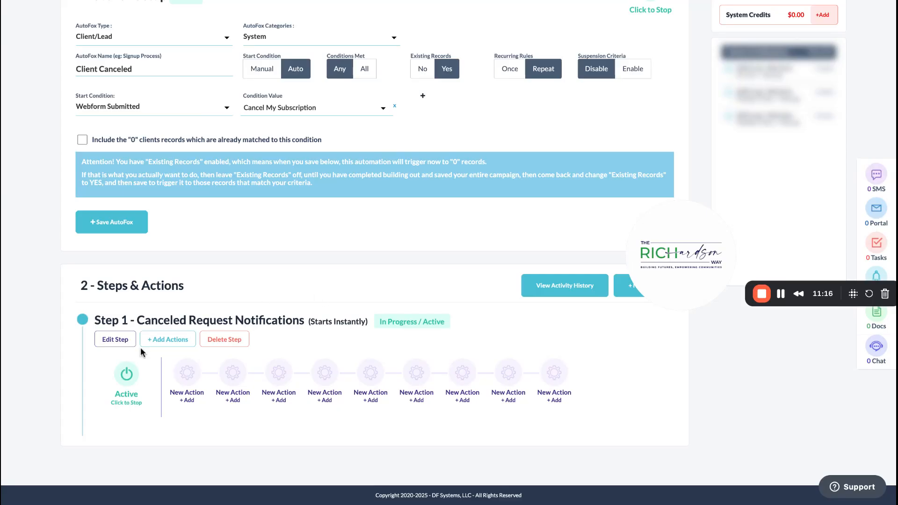
left_click(187, 377)
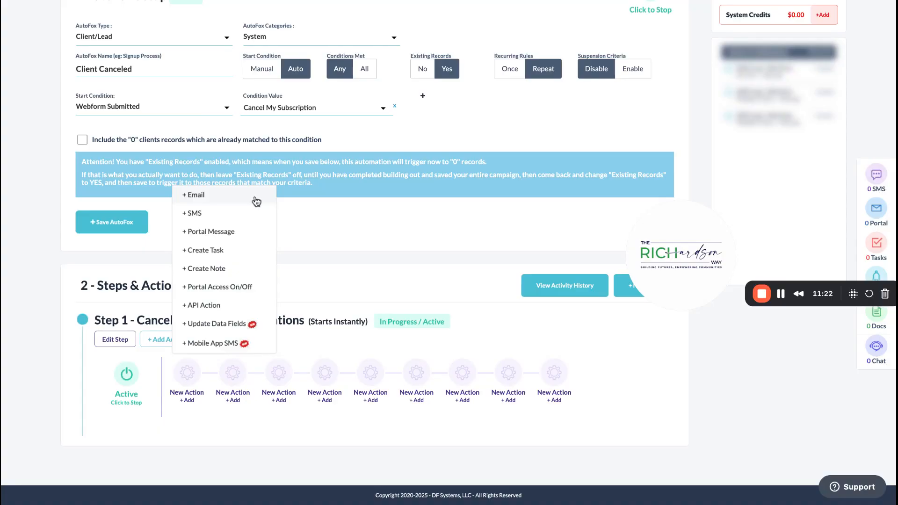
left_click(255, 198)
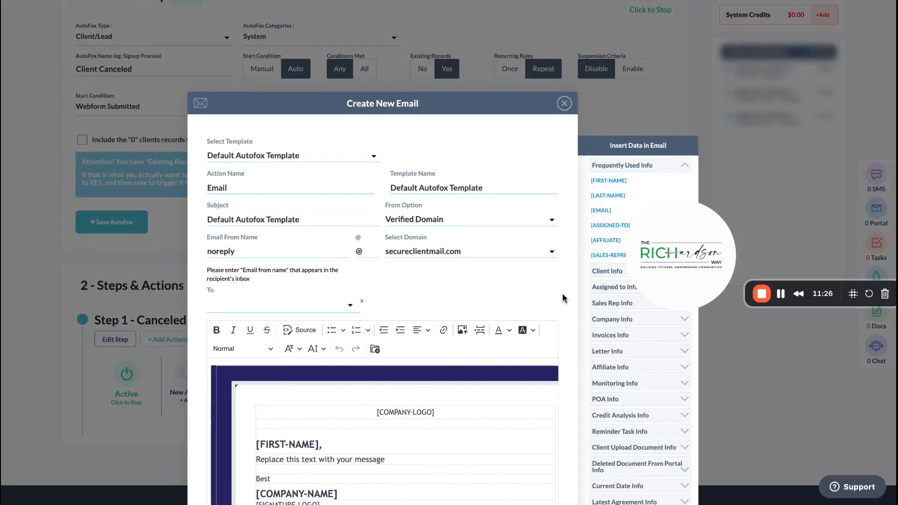
scroll(562, 292, "down", 2)
Replace the default email subject with "Request To Cancel"
left_click(309, 142)
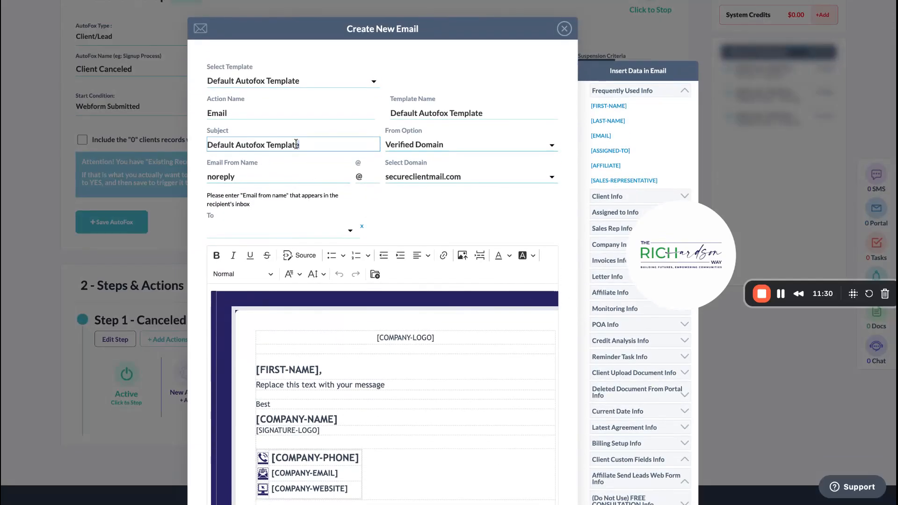
left_click_drag(302, 144, 200, 144)
type("C")
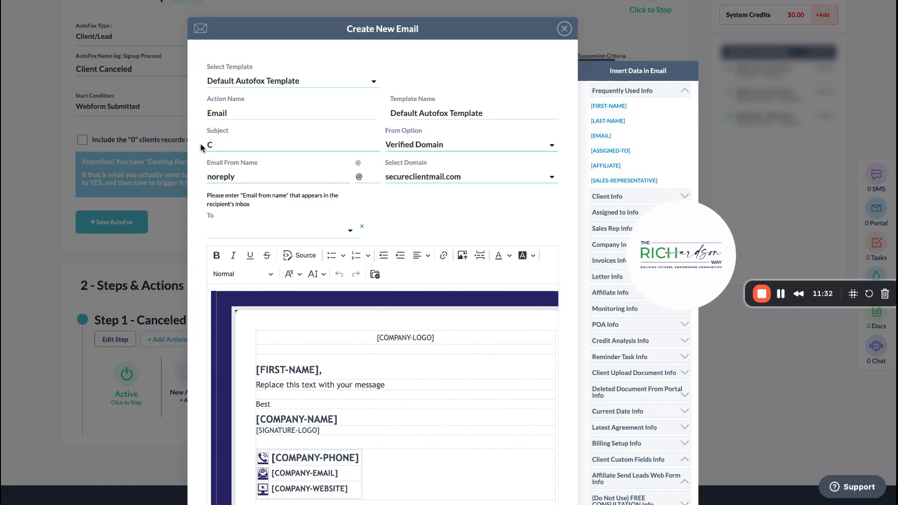
key("BackSpace")
type("Request To C")
key("BackSpace")
type("Cancel")
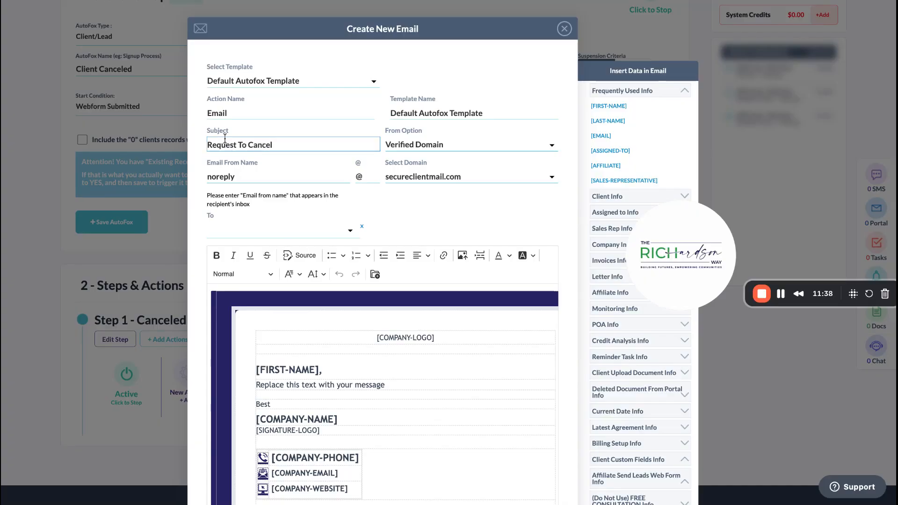
Set the email subject to "Sorry to See You Go!"
left_click_drag(275, 145, 203, 144)
type("So")
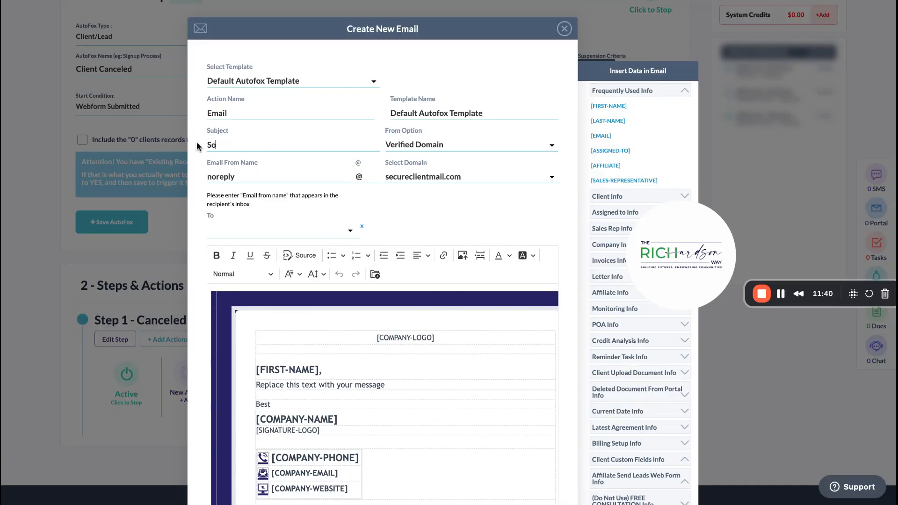
type("rry to See")
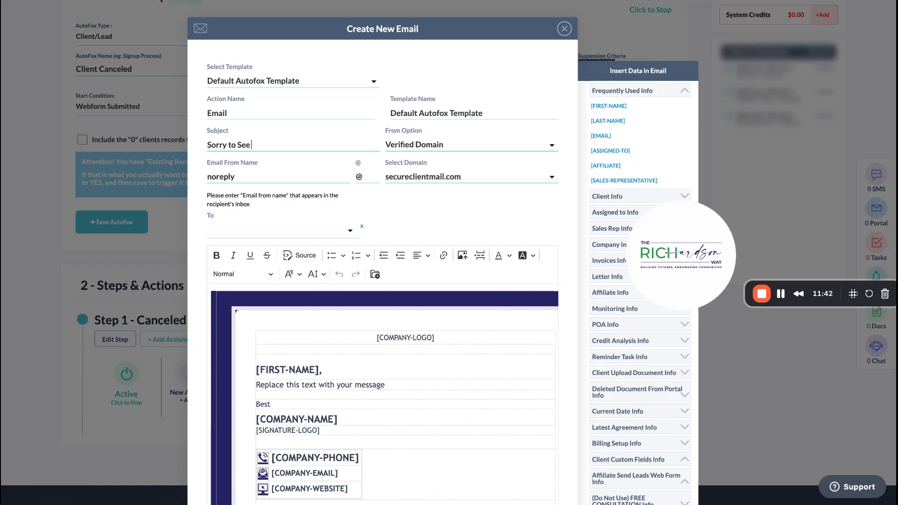
type(" You Go!")
Choose Client Email and Affiliate as the recipients of the email
left_click(268, 230)
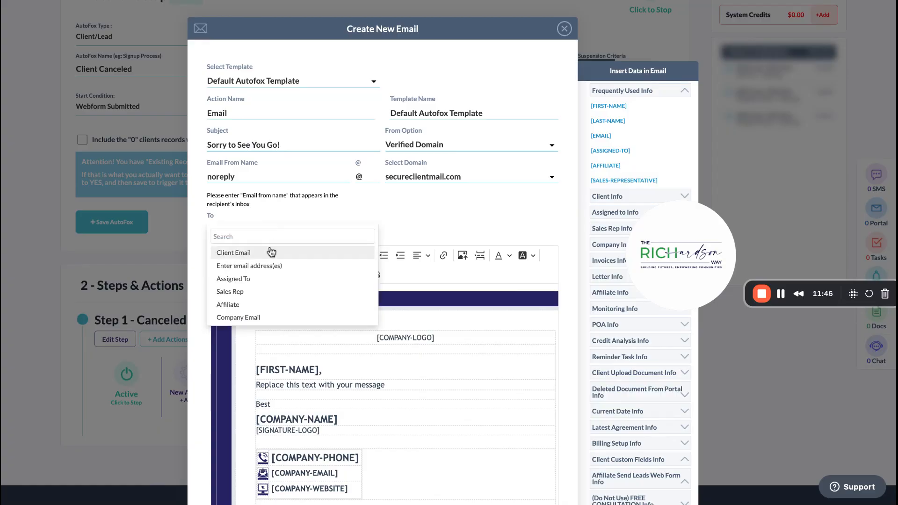
left_click(271, 253)
left_click(265, 306)
left_click(401, 213)
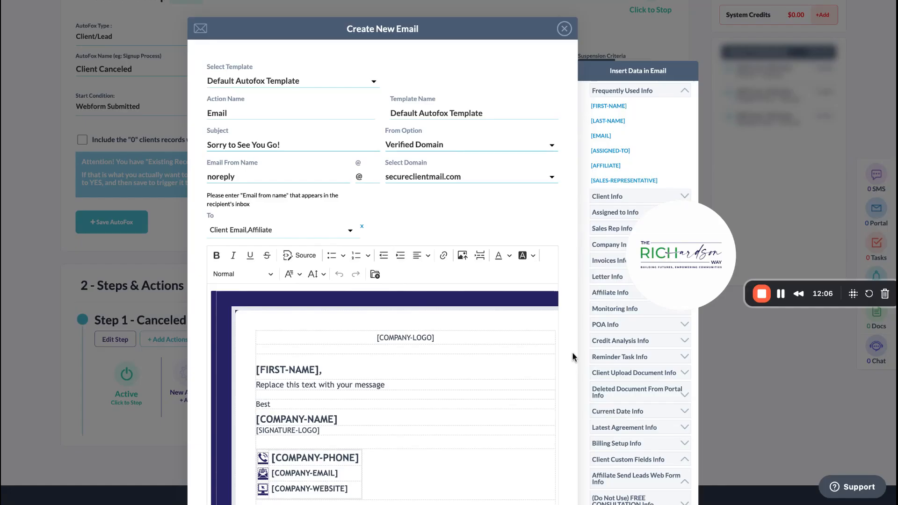
Add "Hi" before the [FIRST-NAME] placeholder in the email greeting and insert a blank line above the message text
scroll(571, 352, "down", 1)
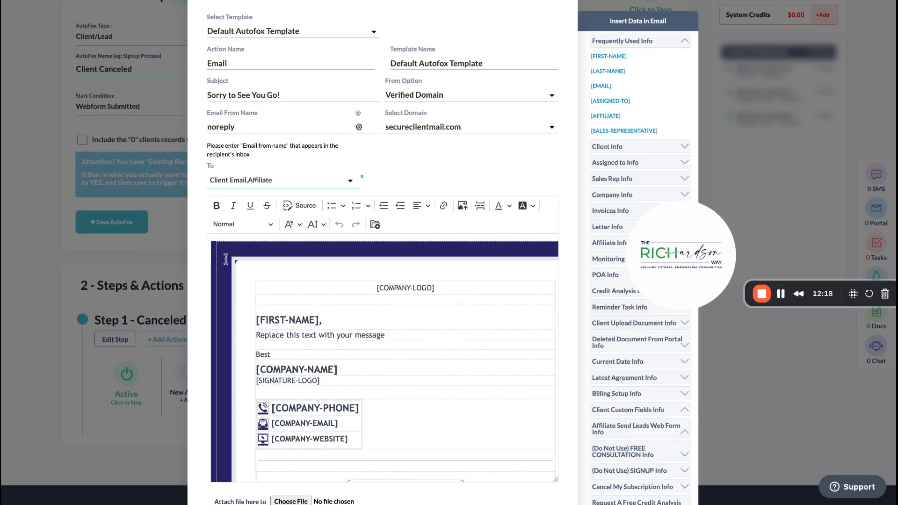
left_click(255, 319)
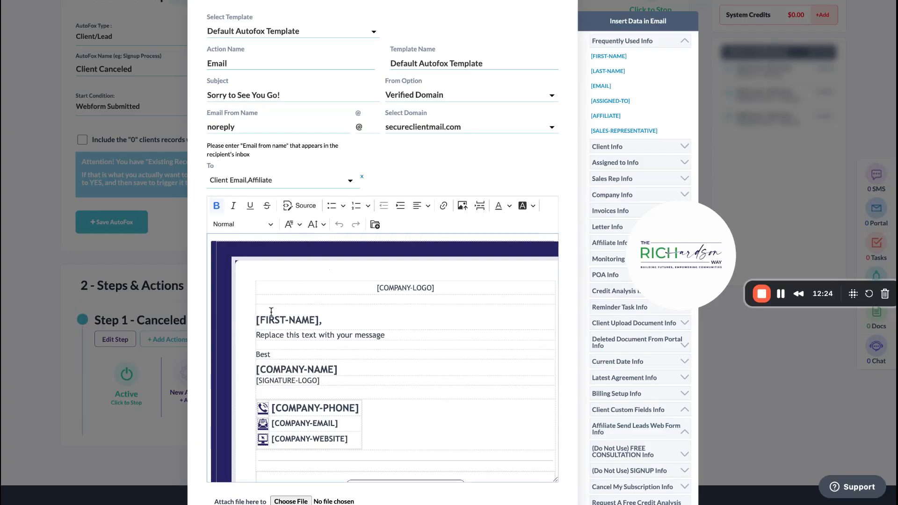
type("HI")
key("BackSpace")
key("BackSpace")
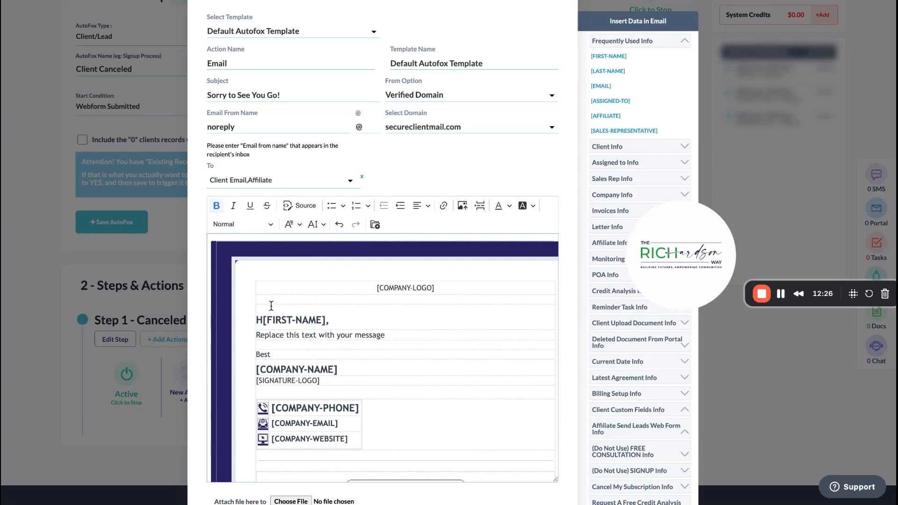
type("i")
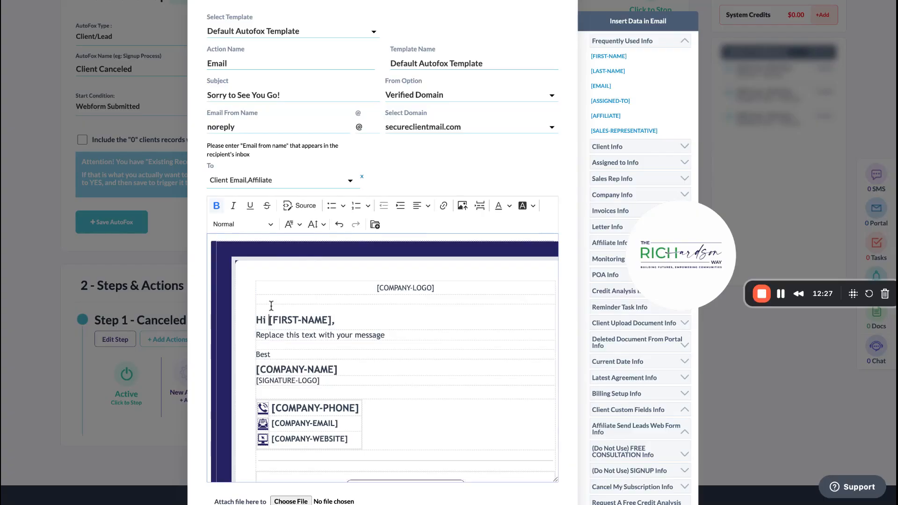
left_click(257, 336)
key("Return")
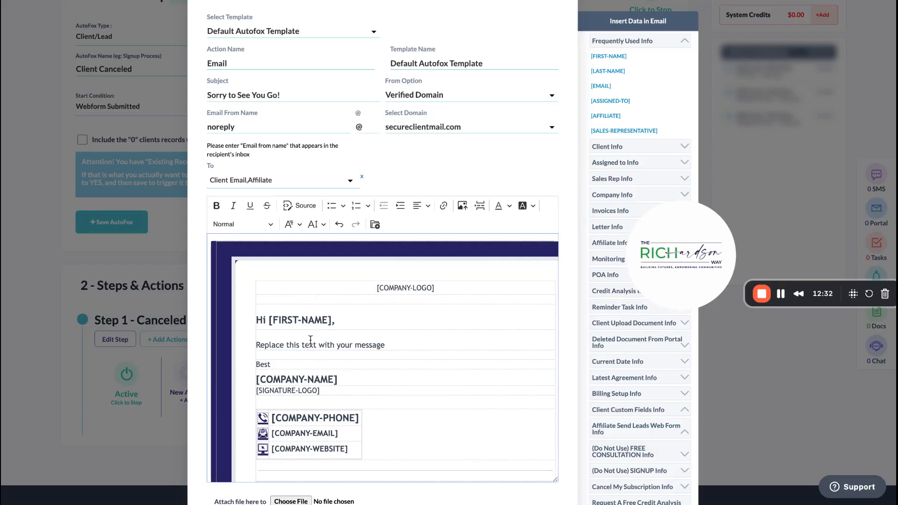
Replace the placeholder message in the email body with "test" and save the email action
left_click_drag(403, 349, 256, 341)
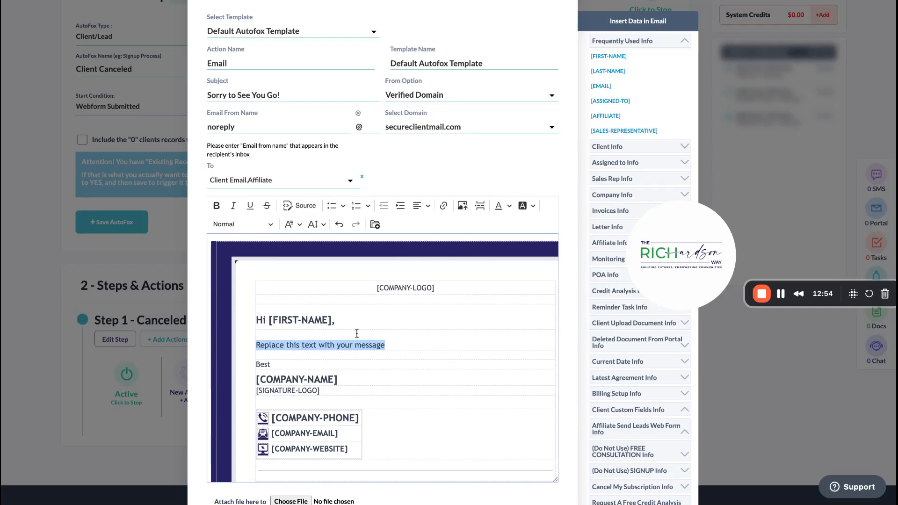
type("test")
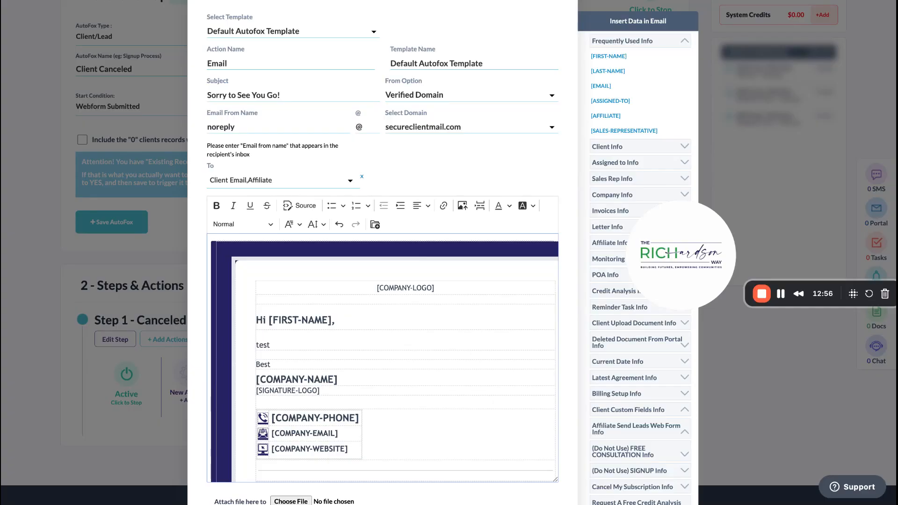
left_click(568, 468)
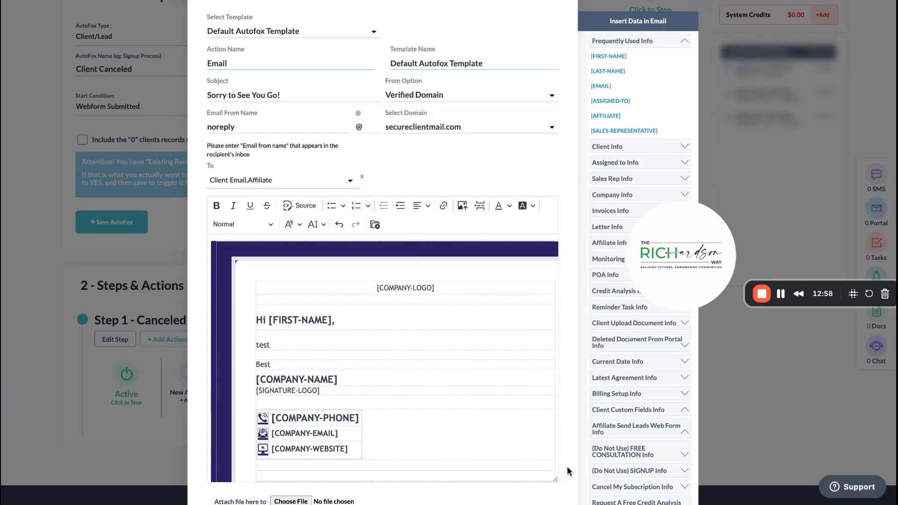
scroll(567, 468, "down", 2)
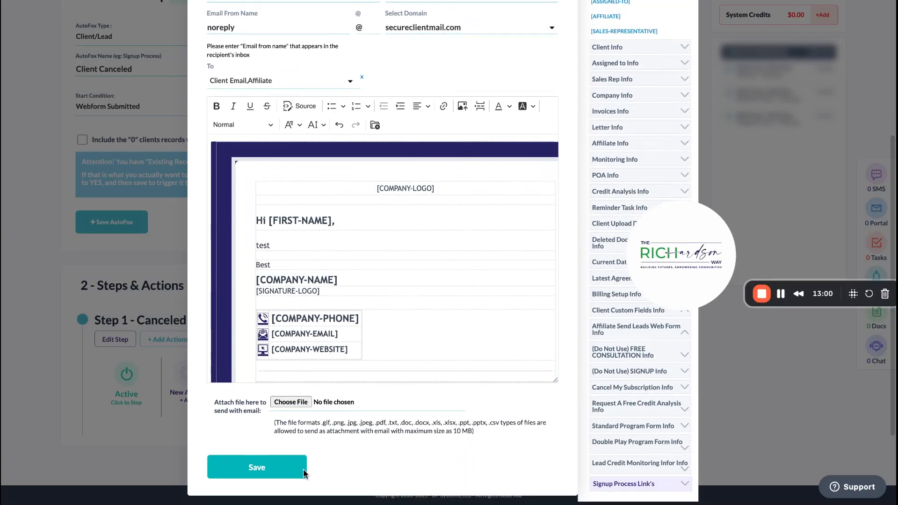
left_click(257, 468)
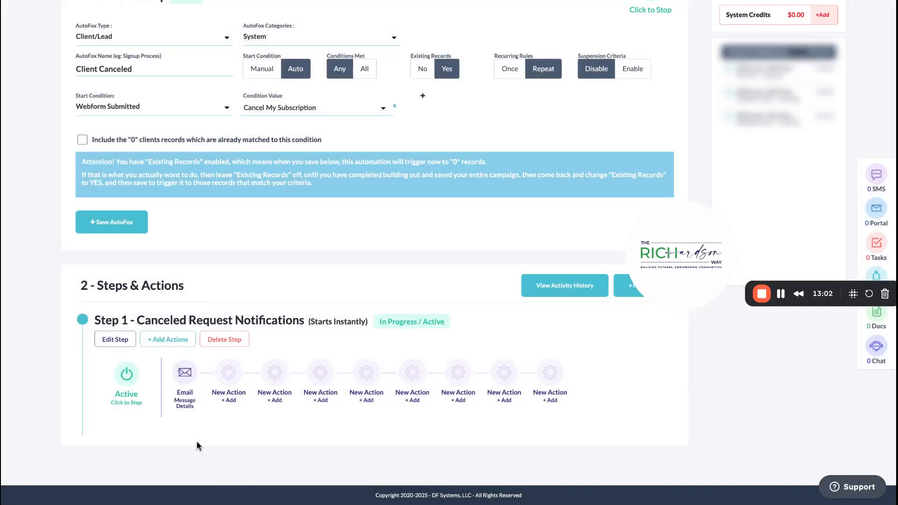
Add an SMS action after the email and name it "Request To Cancel SMS"
left_click(228, 376)
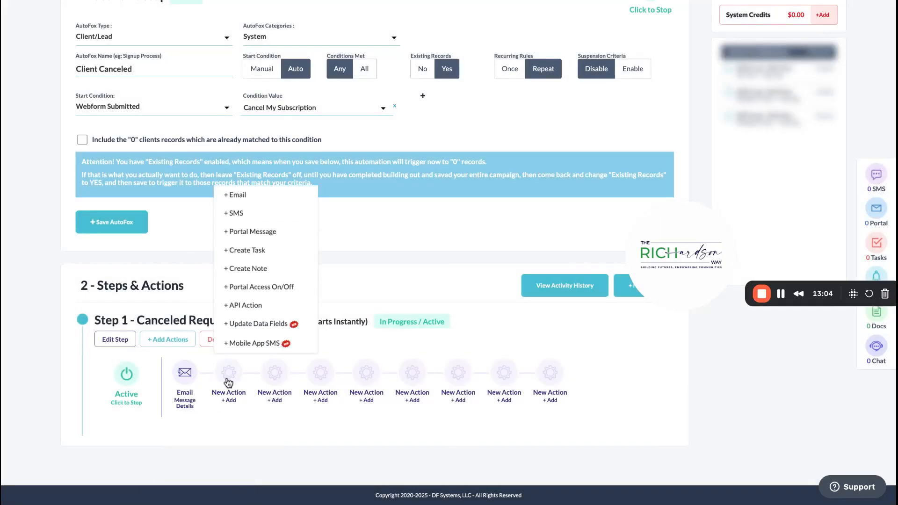
left_click(248, 214)
left_click(349, 124)
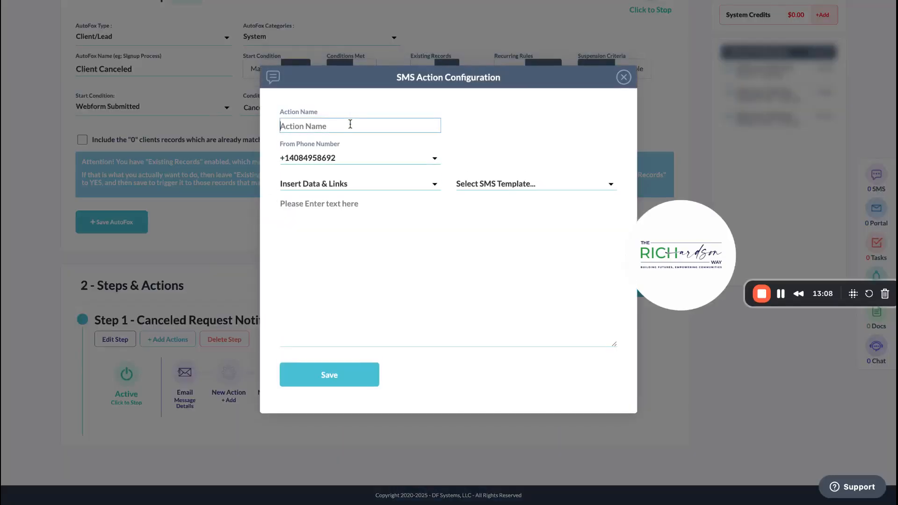
type("Request To Cancel SMS")
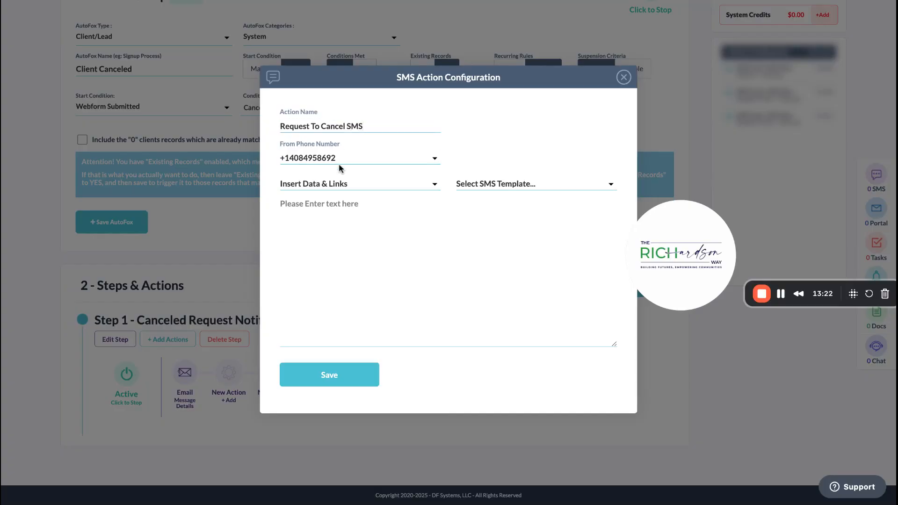
Write the SMS text "Hey, we received your request to cancel. Please check your email for more information."
left_click(328, 228)
type("test")
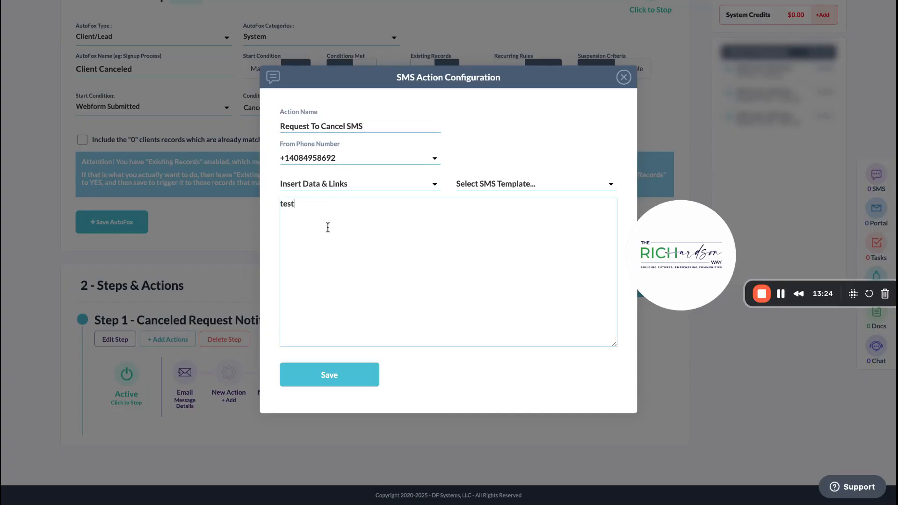
left_click_drag(299, 204, 271, 205)
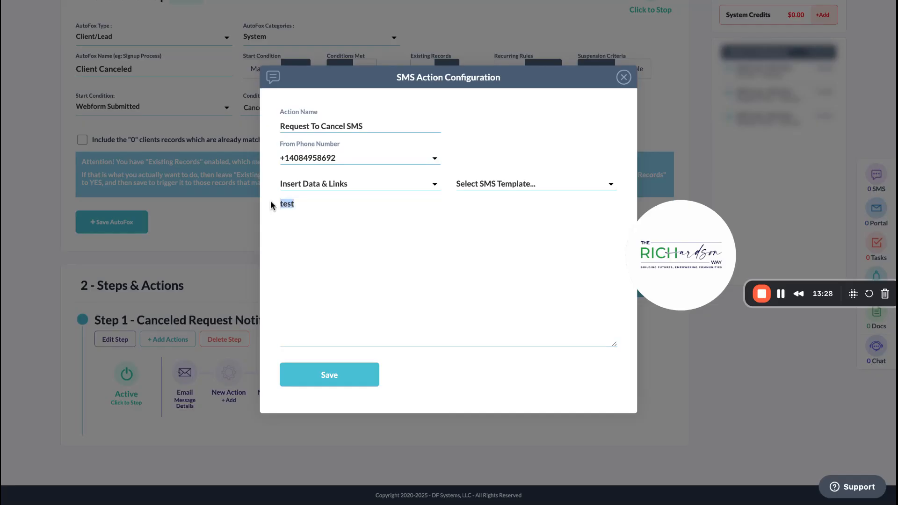
type("Hey, we receievd your r")
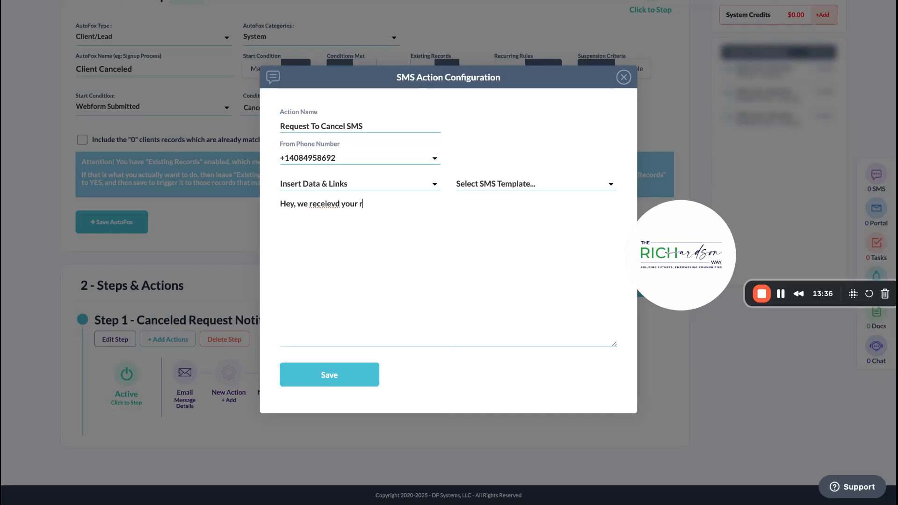
double_click(328, 204)
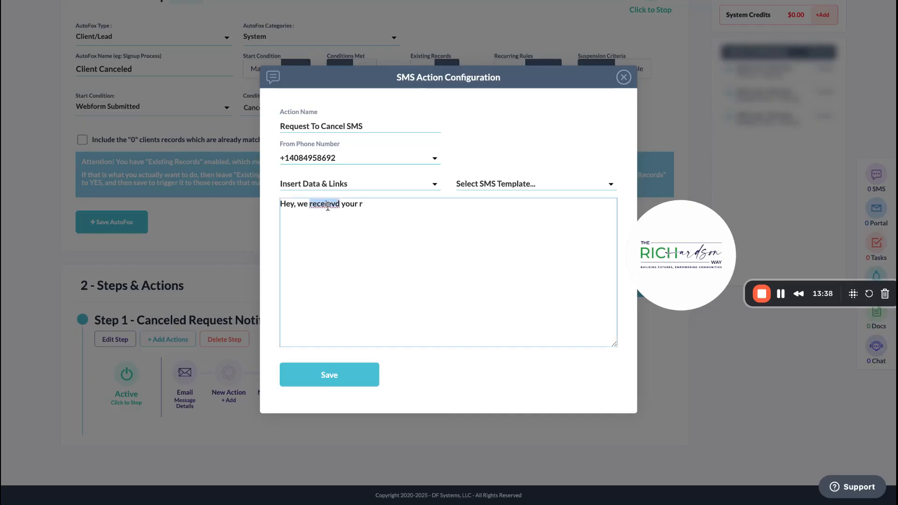
type("received")
left_click(370, 208)
type("e")
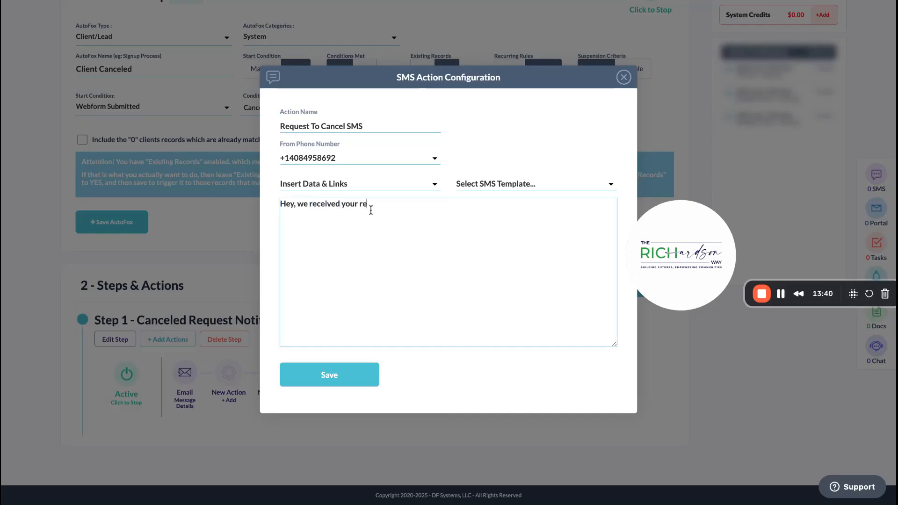
type("quest to cancel")
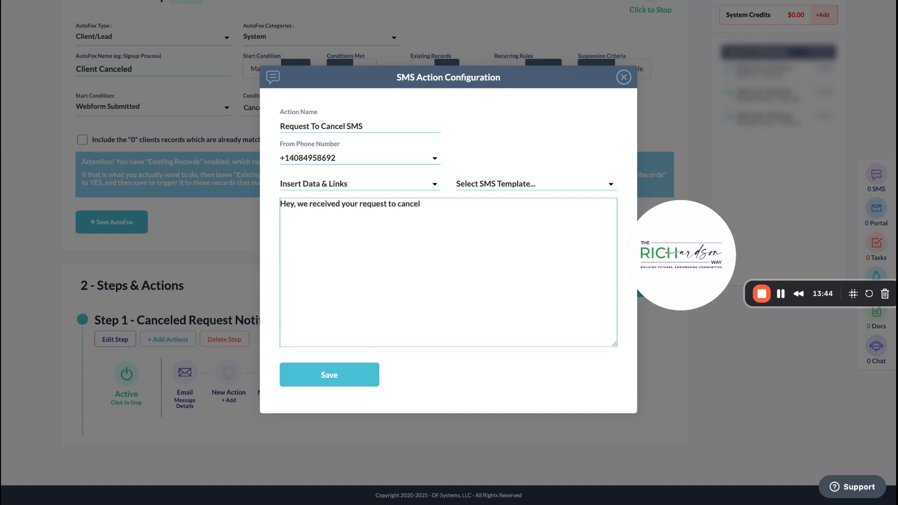
type(". Please check your email for more ")
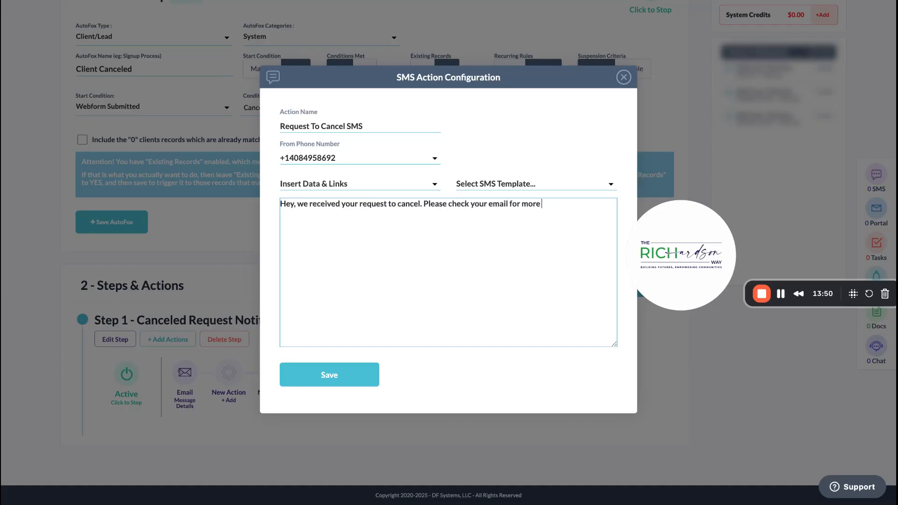
type("information.")
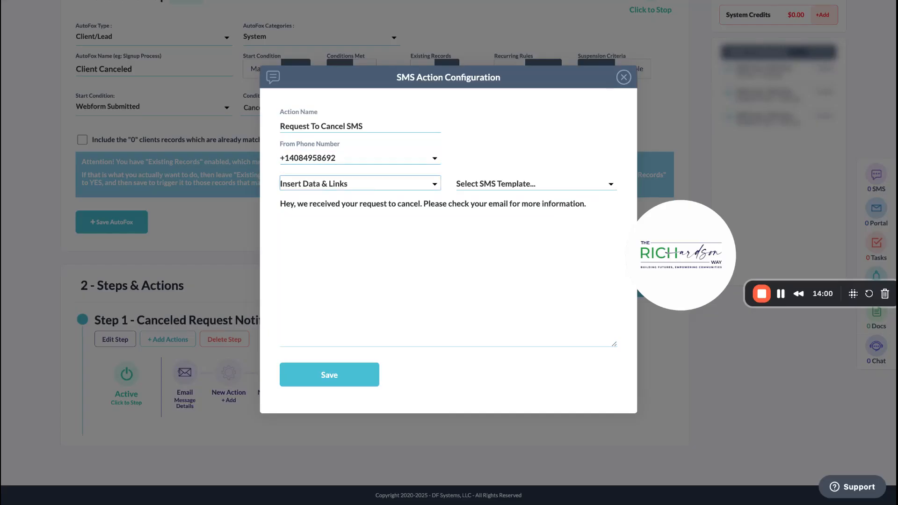
left_click(357, 377)
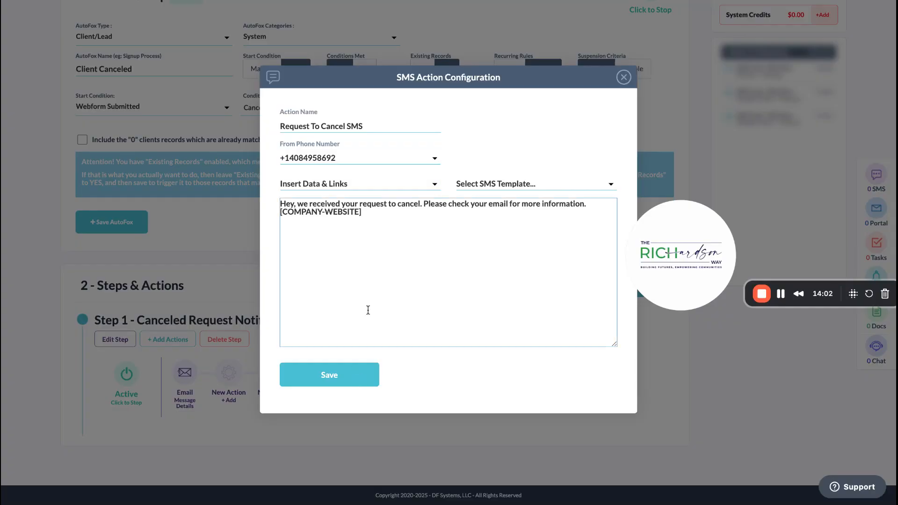
left_click_drag(369, 216, 272, 210)
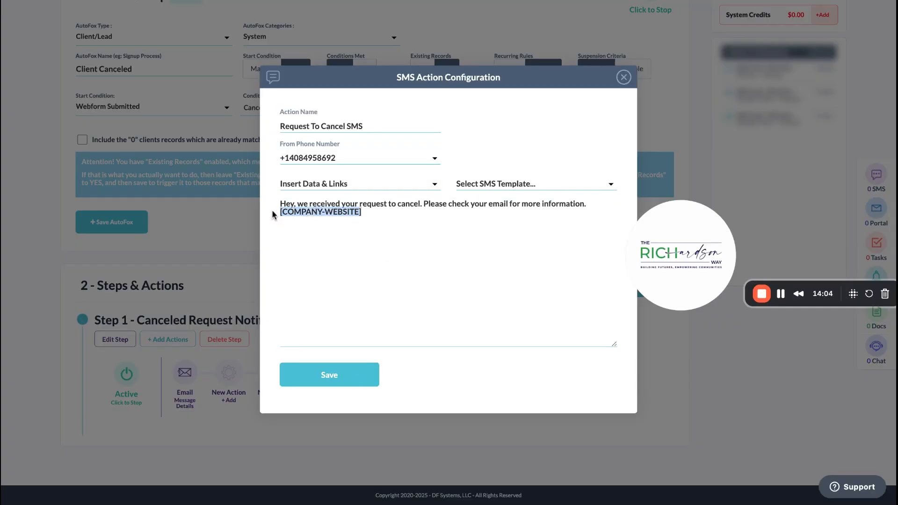
key("BackSpace")
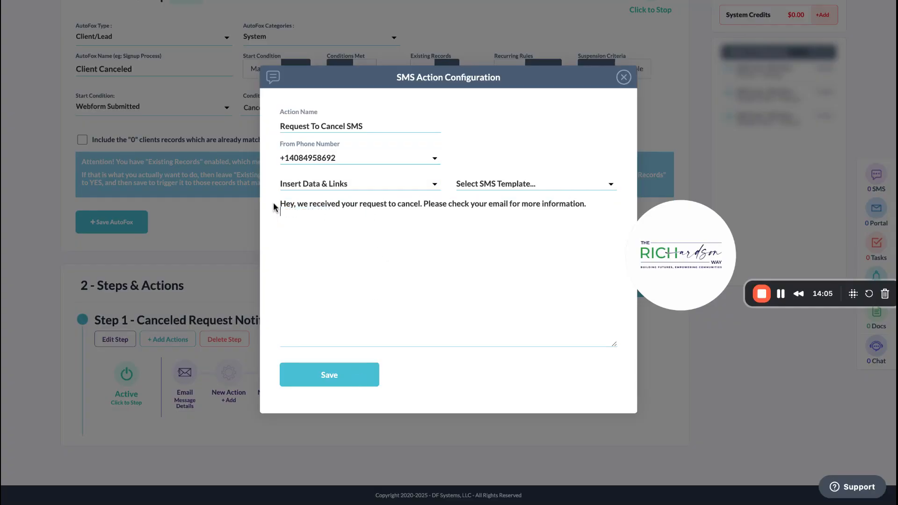
Insert the [COMPANY-NAME] placeholder below the SMS text and save the SMS action
left_click(352, 182)
left_click(362, 304)
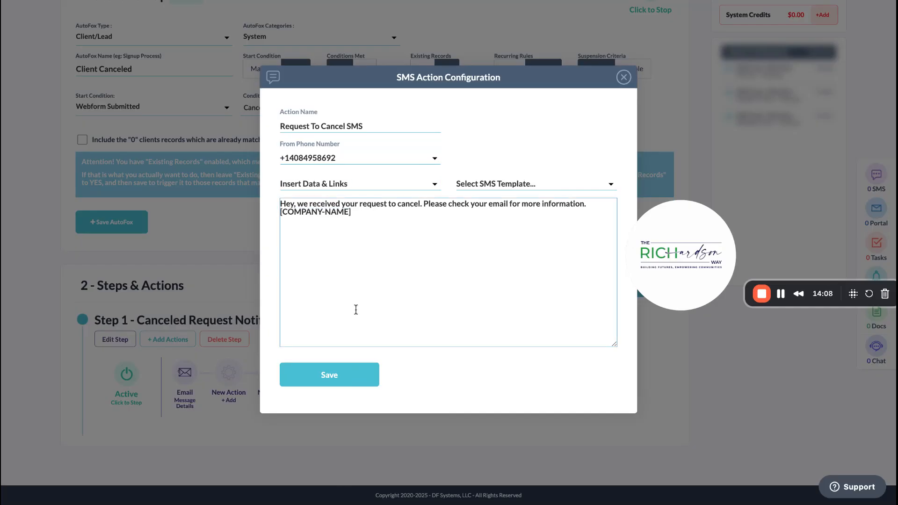
left_click(306, 374)
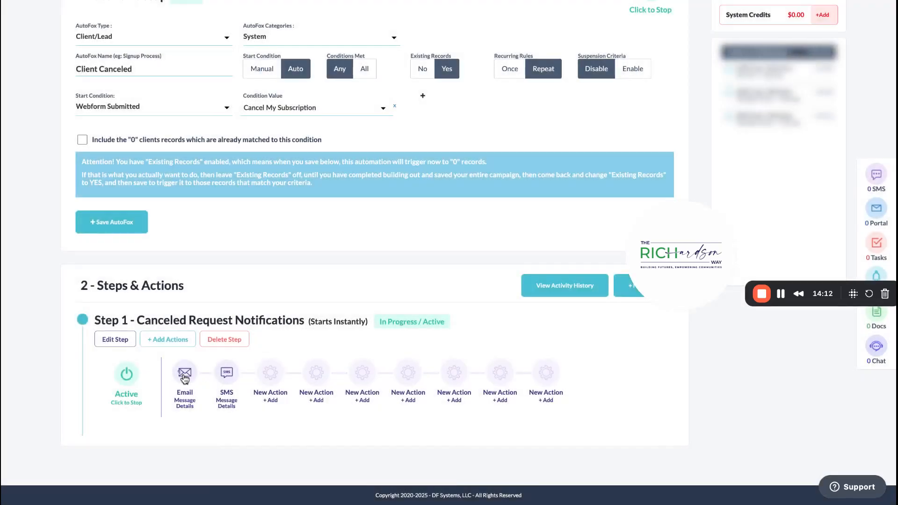
Open the step's email action to review its settings and body, and close it without changes
left_click(185, 375)
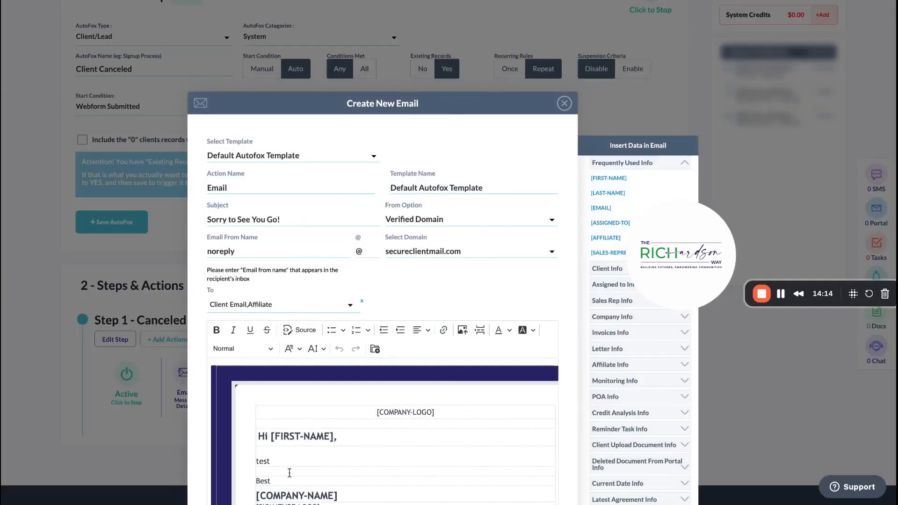
left_click(290, 465)
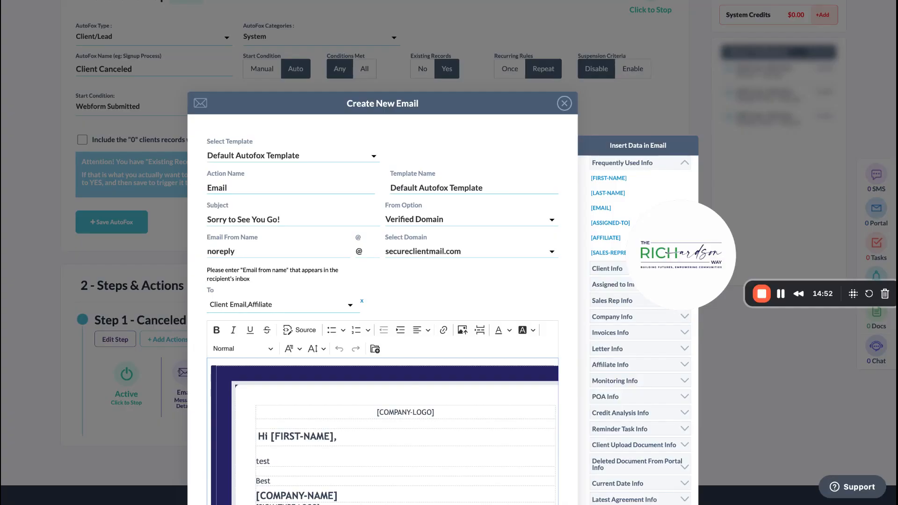
left_click(564, 104)
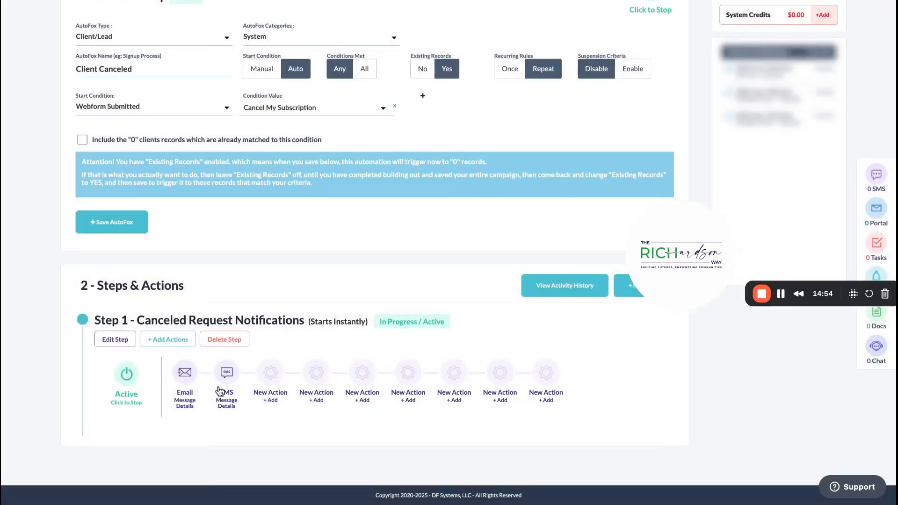
Copy the full message text, including [COMPANY-NAME], from the SMS action and save the action again
left_click(219, 391)
left_click(375, 216)
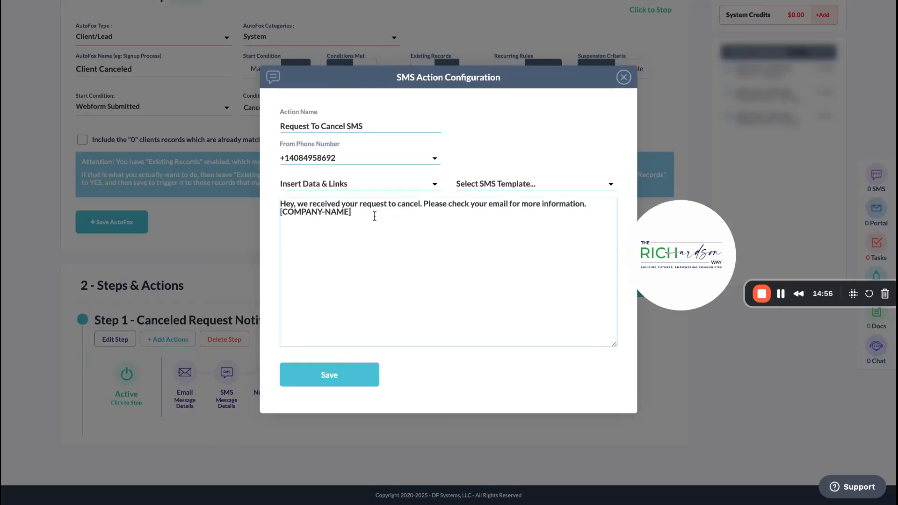
left_click_drag(375, 216, 270, 207)
key("ctrl+c")
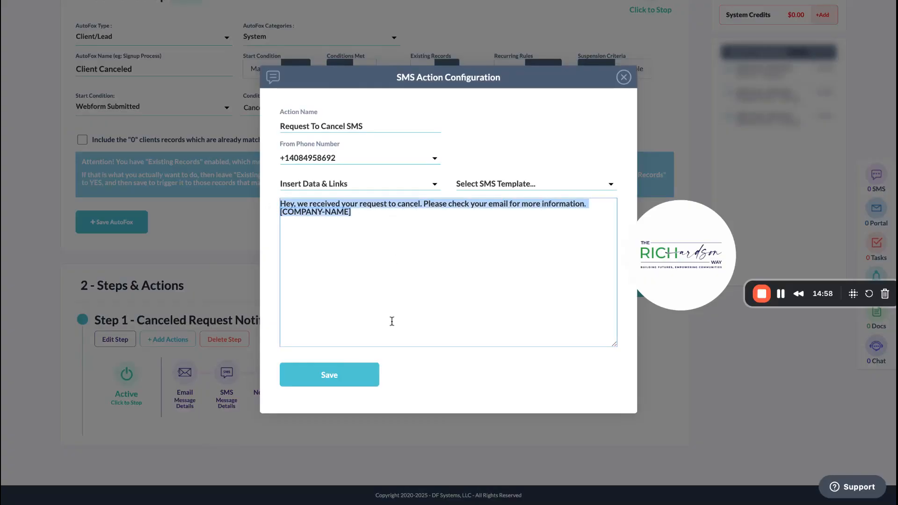
left_click(341, 382)
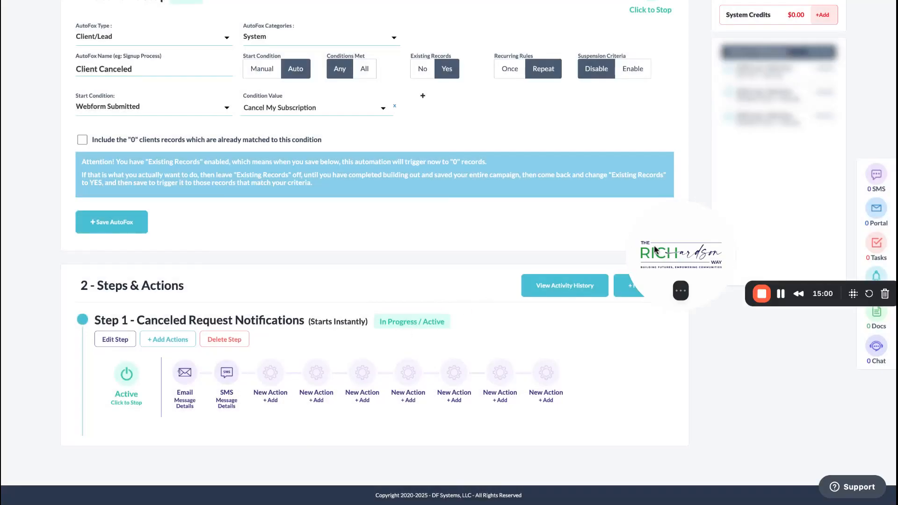
Add a Mobile App SMS action after the SMS action and paste the copied message into it
left_click(272, 382)
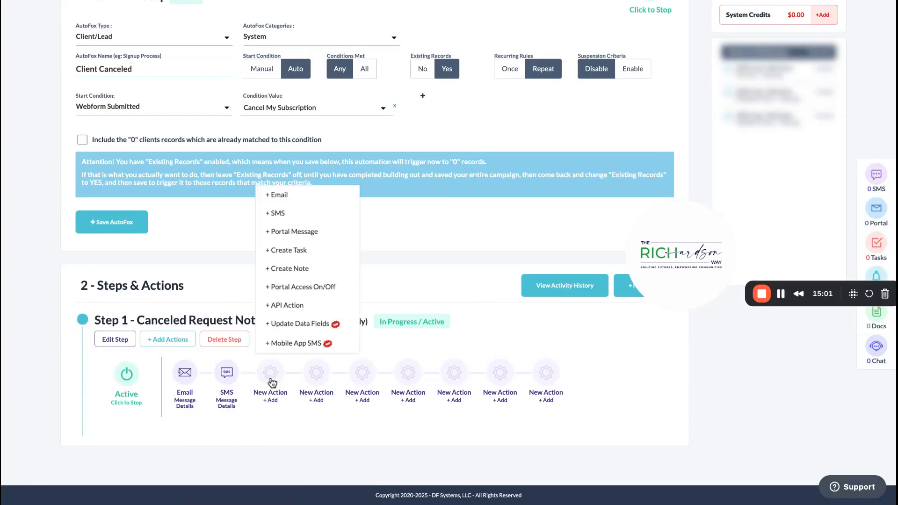
left_click(295, 343)
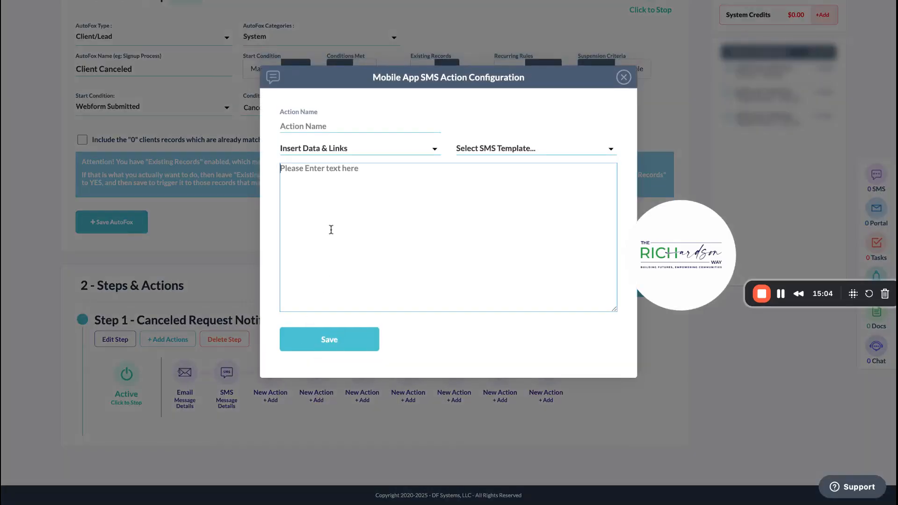
left_click(331, 230)
key("ctrl+v")
Name the Mobile App SMS action "Cancel Request Received App" and save it
left_click(316, 119)
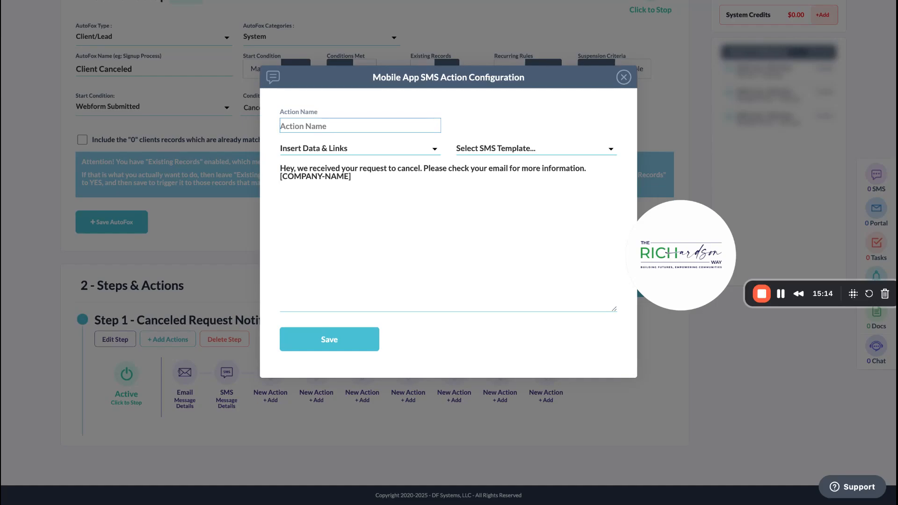
type("Cancel Request Received A")
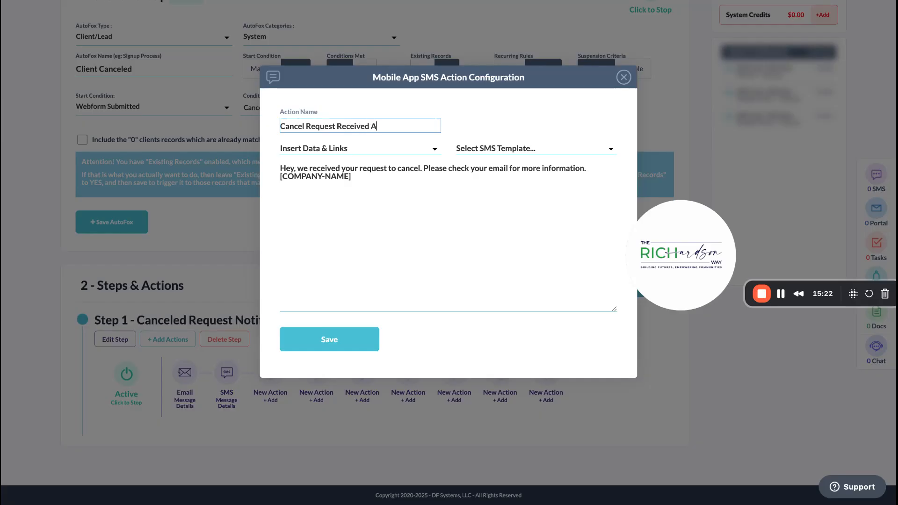
type("pp")
left_click(346, 343)
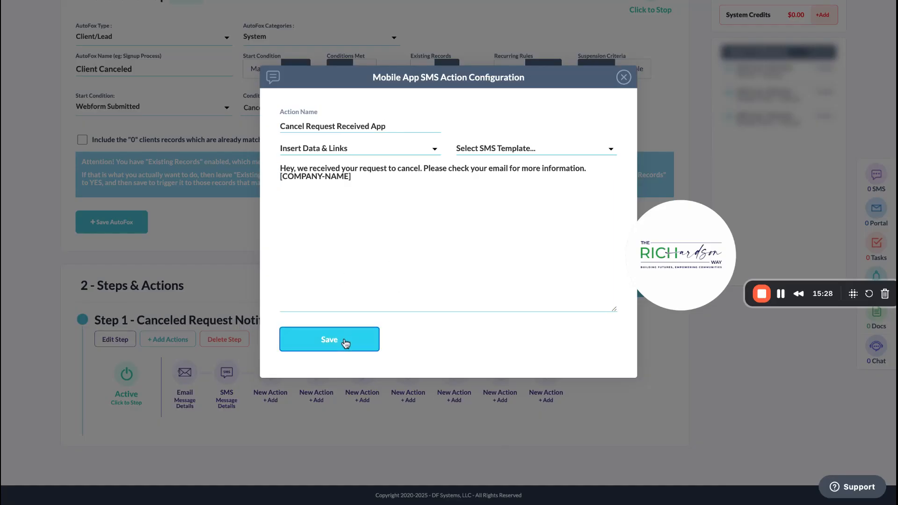
left_click(343, 299)
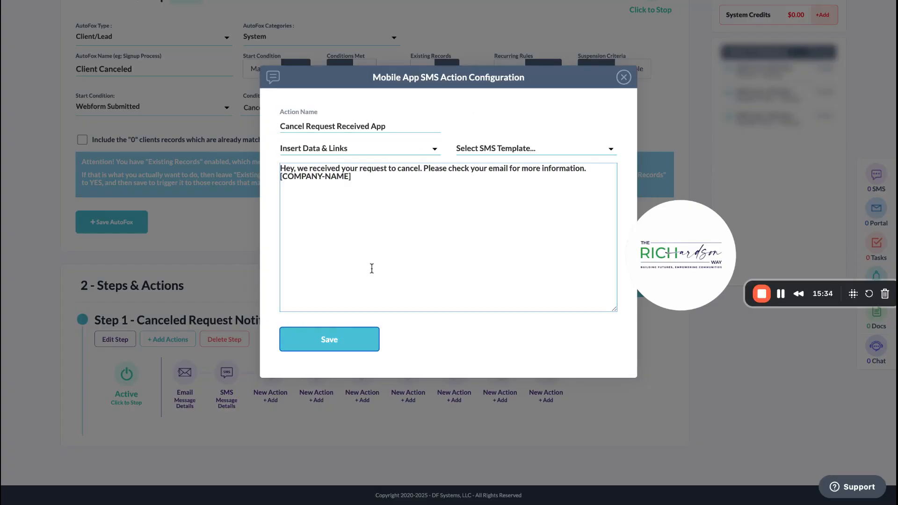
left_click(321, 344)
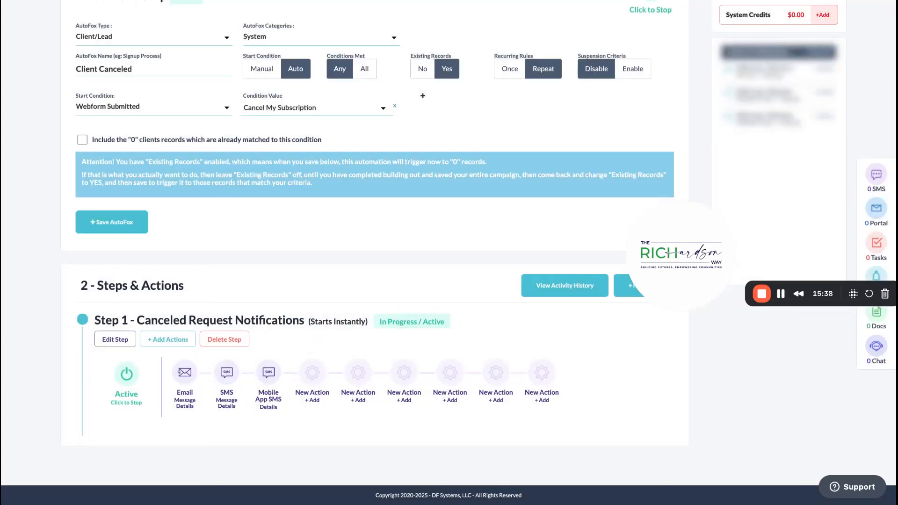
Review the saved Mobile App SMS action and the email action, closing each without changes
left_click(271, 376)
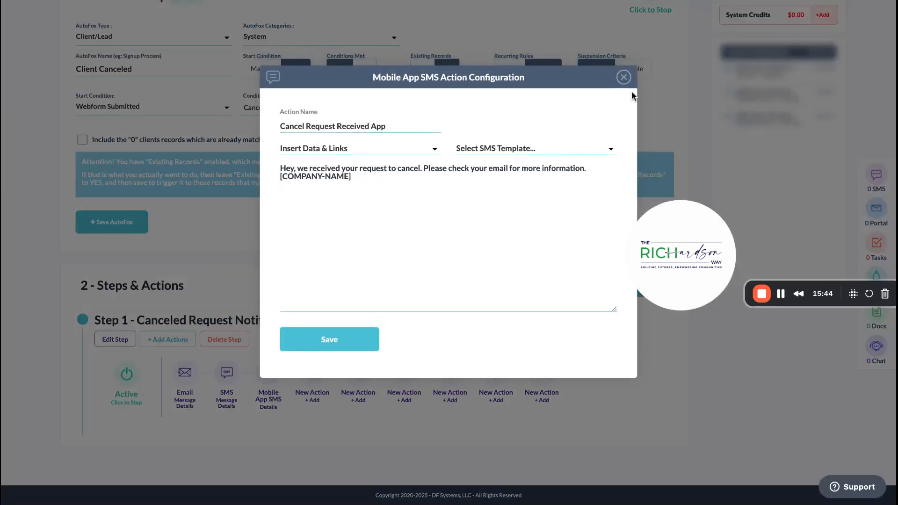
left_click(624, 77)
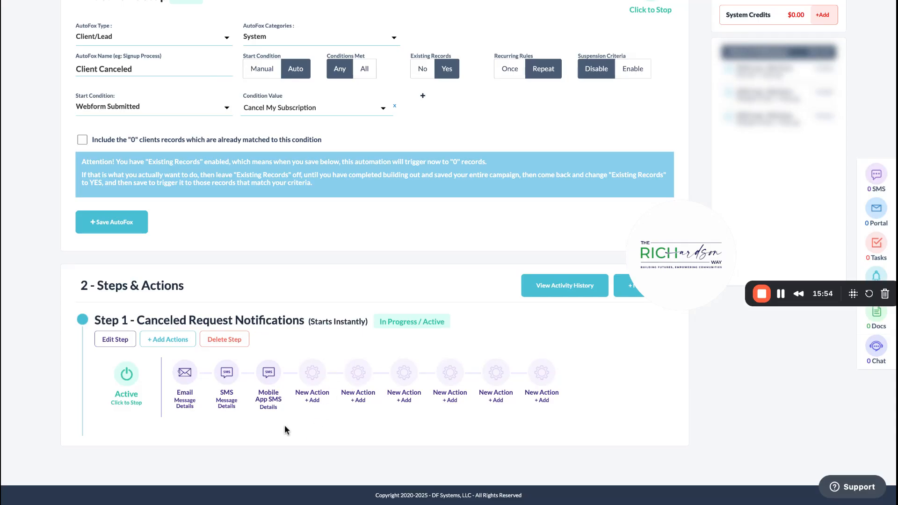
left_click(186, 372)
left_click(564, 103)
Add a second Email action after the Mobile App SMS action and set its subject to "Task - Client Canceled"
left_click(305, 378)
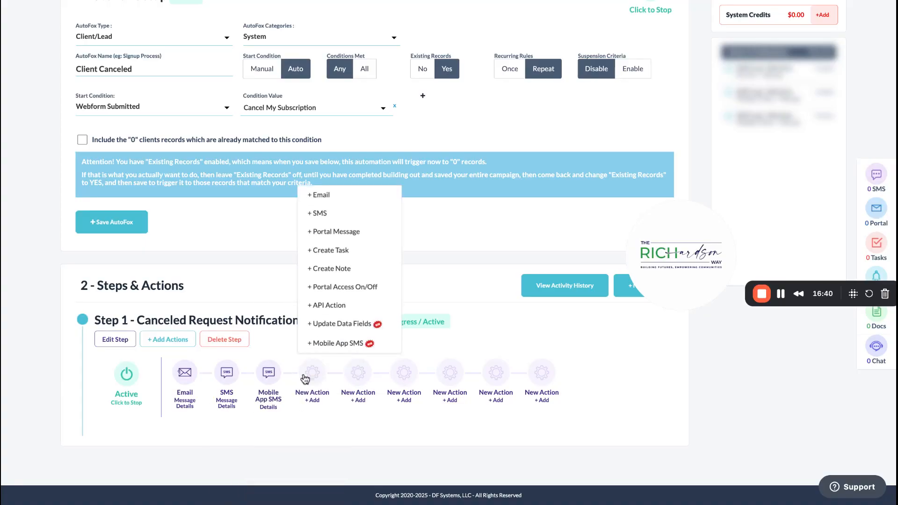
left_click(340, 197)
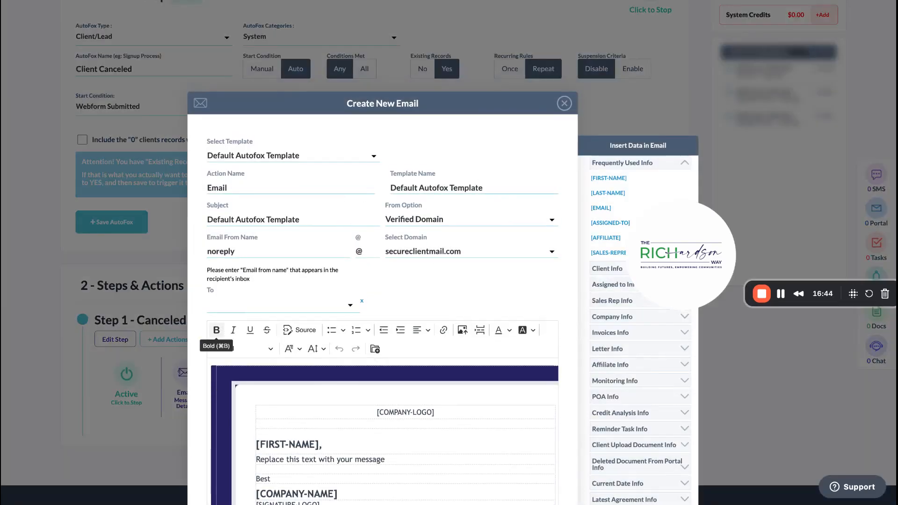
scroll(501, 268, "down", 1)
scroll(501, 272, "down", 1)
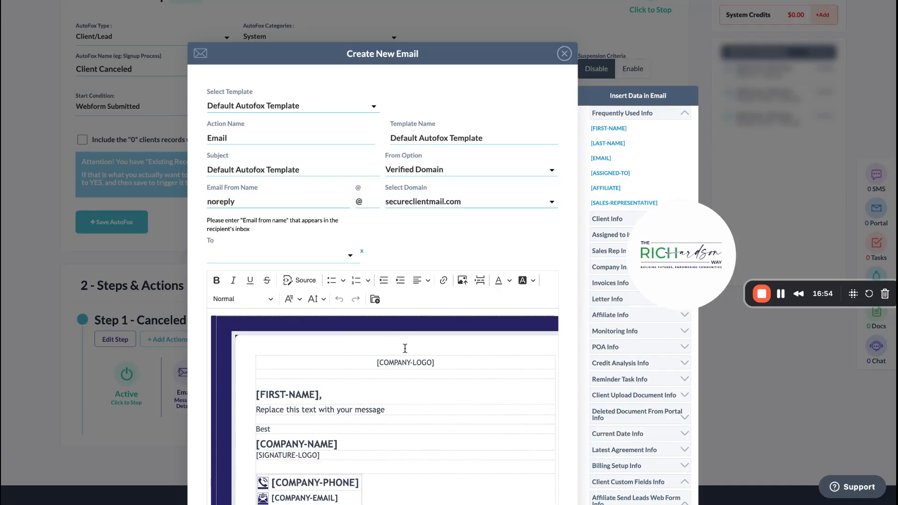
left_click_drag(303, 170, 203, 171)
type("ta")
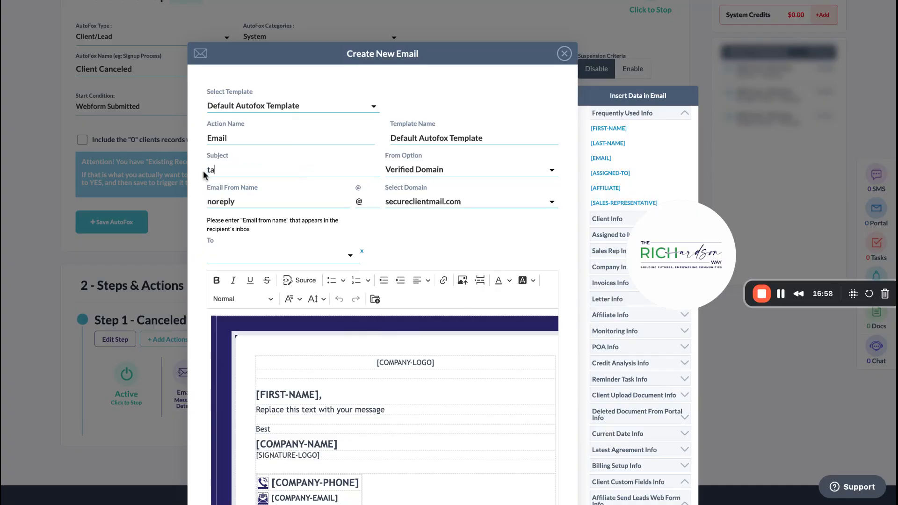
type("Task")
left_click(292, 159)
type("-")
type("Client Canceld")
key("BackSpace")
key("BackSpace")
key("BackSpace")
key("BackSpace")
type("eled")
Set the new email's sending domain to disputefox.net
left_click(276, 257)
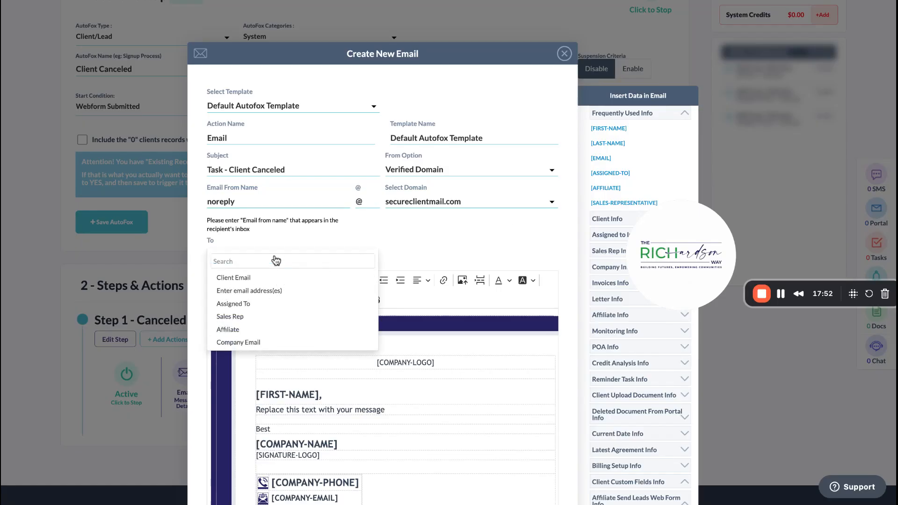
left_click(431, 235)
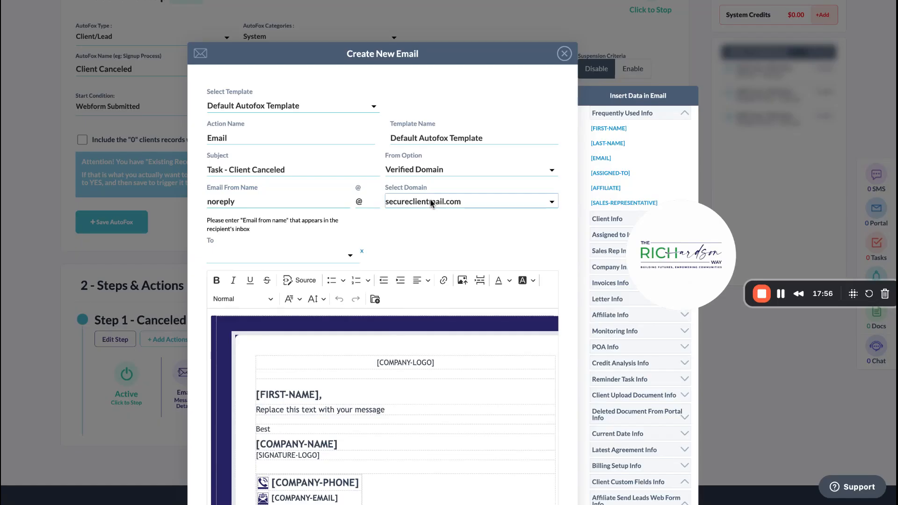
left_click(424, 210)
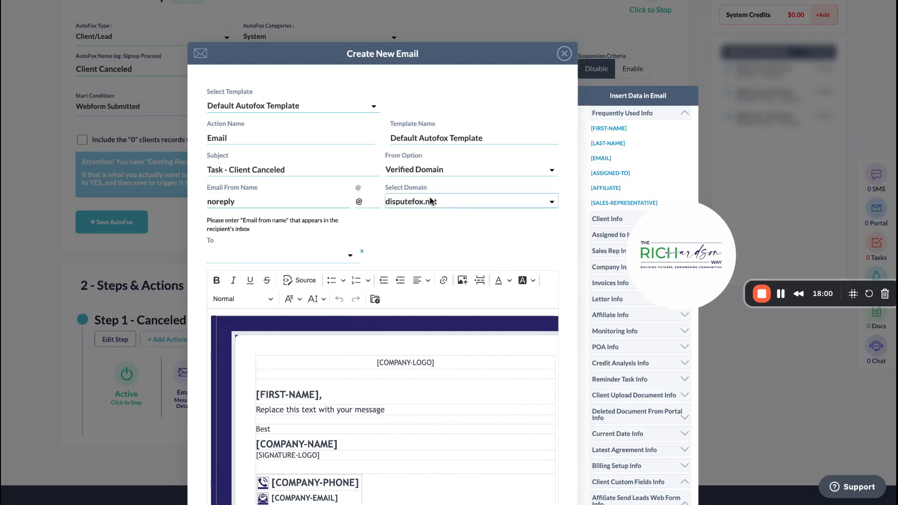
Set the new email's recipients to Assigned To, Sales Rep and Company Email
left_click(265, 257)
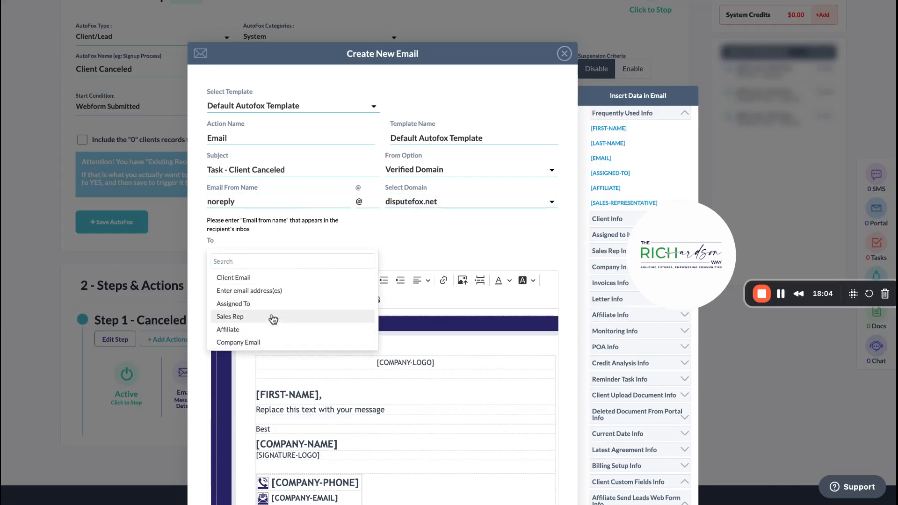
left_click(272, 291)
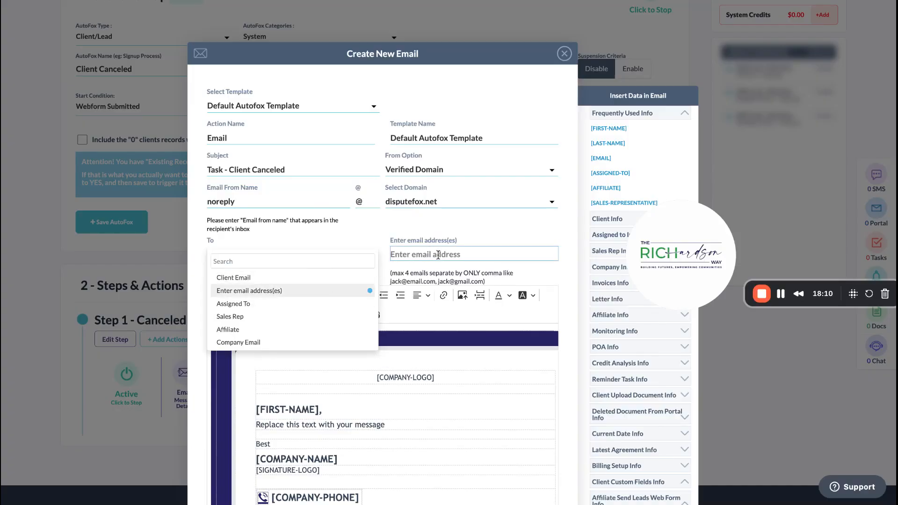
left_click(356, 295)
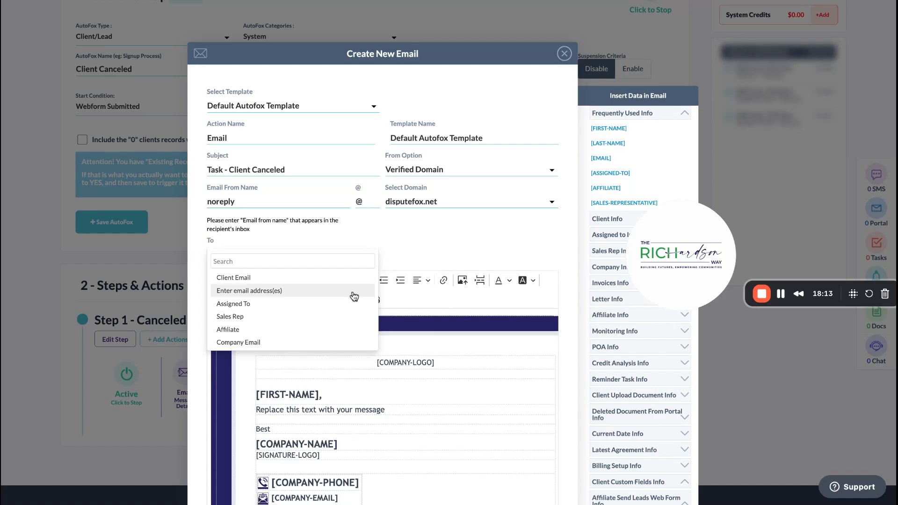
left_click(279, 304)
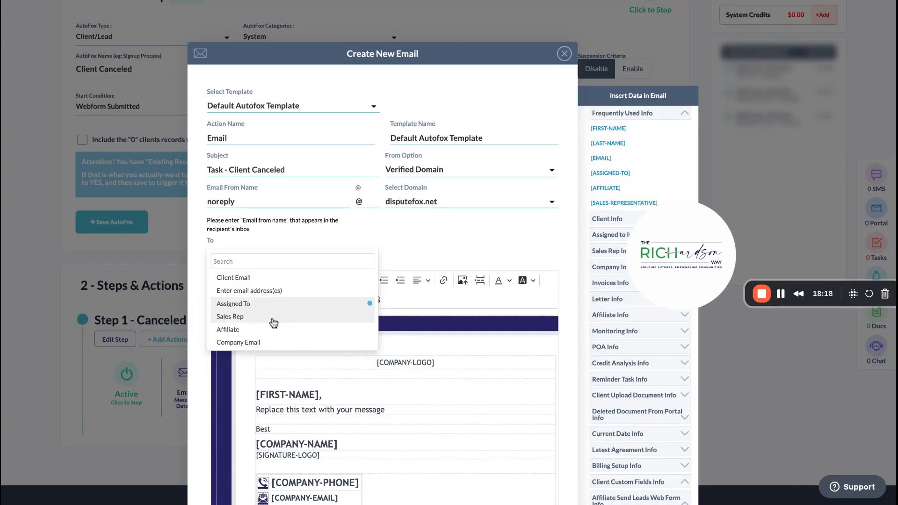
left_click(274, 324)
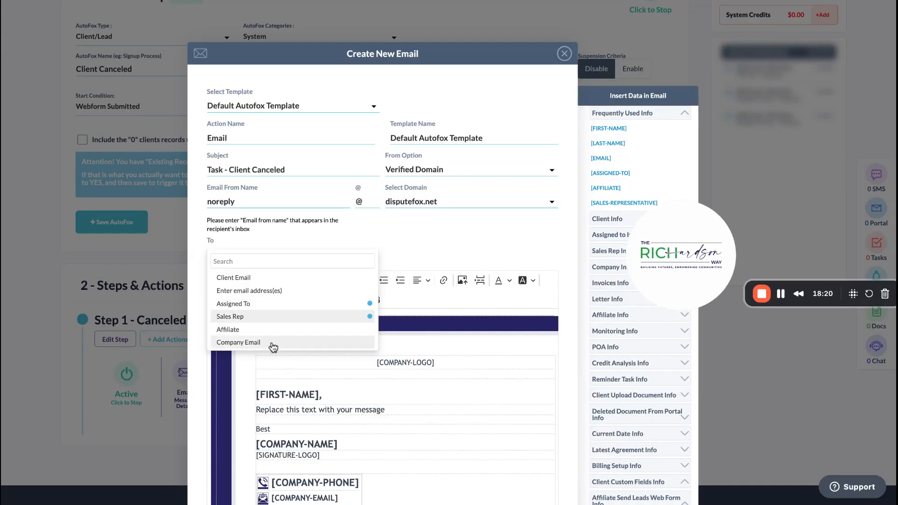
left_click(272, 344)
left_click(399, 252)
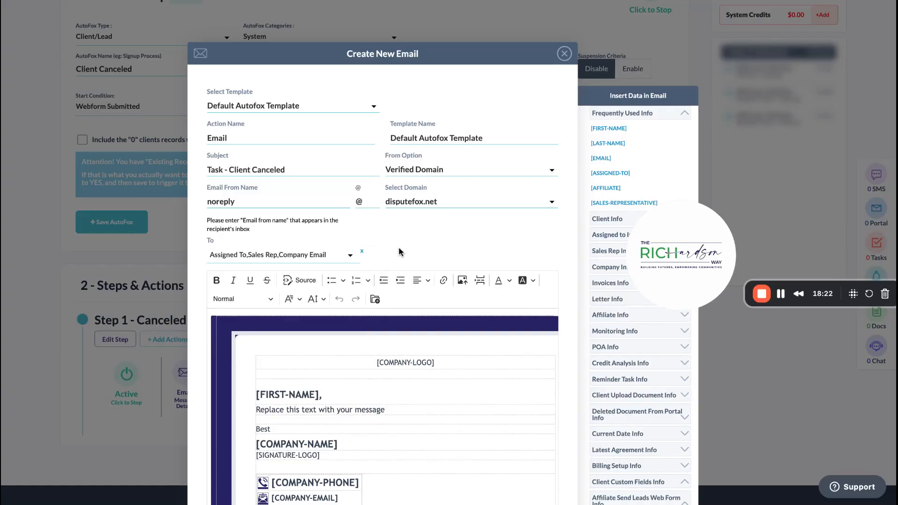
left_click(297, 256)
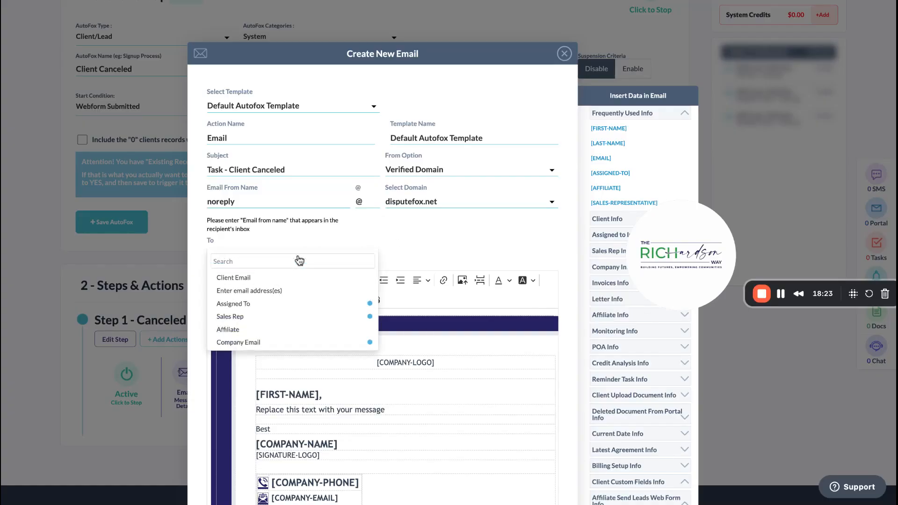
left_click(421, 259)
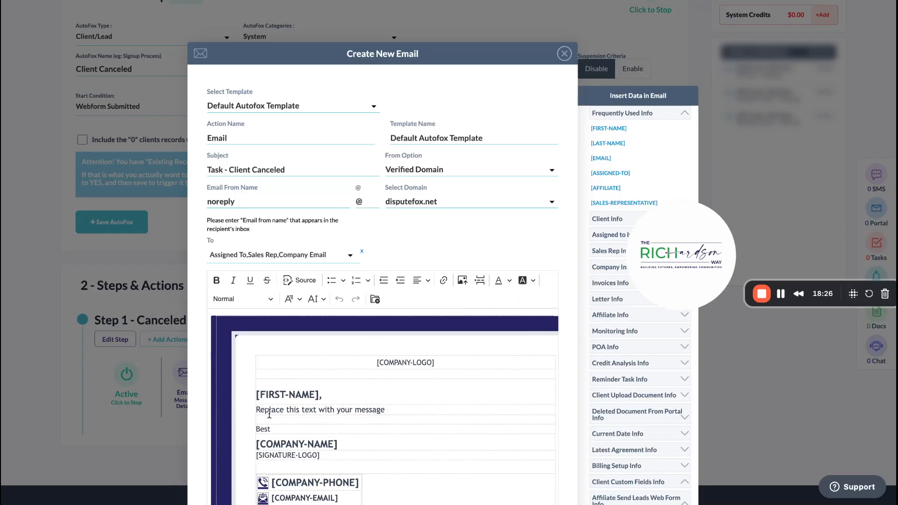
Replace the [FIRST-NAME] greeting in the new email's body with "Hi [SALES-REPRESENTATIVE-FIRST-NAME],"
scroll(569, 388, "down", 1)
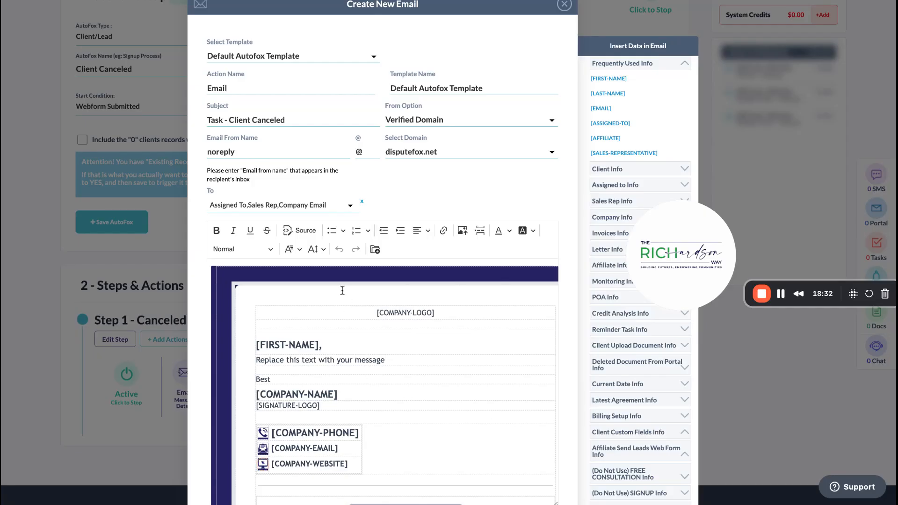
left_click(318, 346)
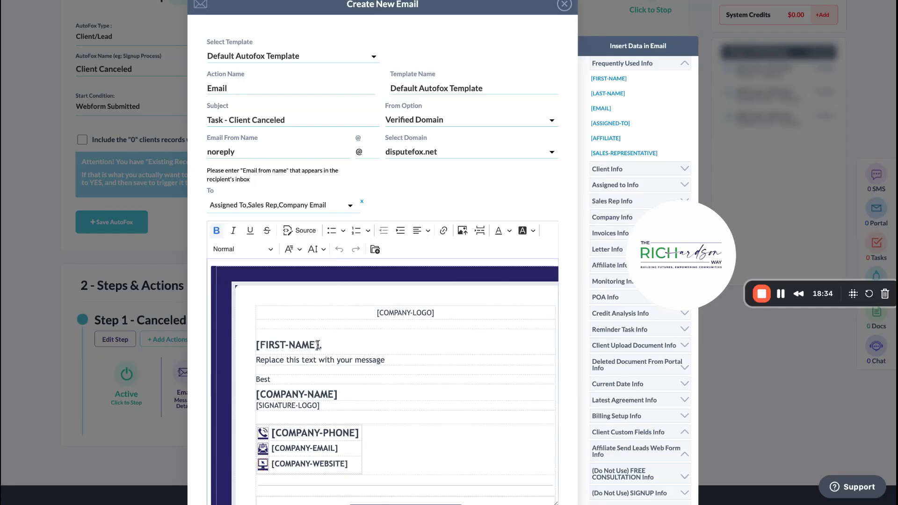
left_click_drag(318, 345, 265, 344)
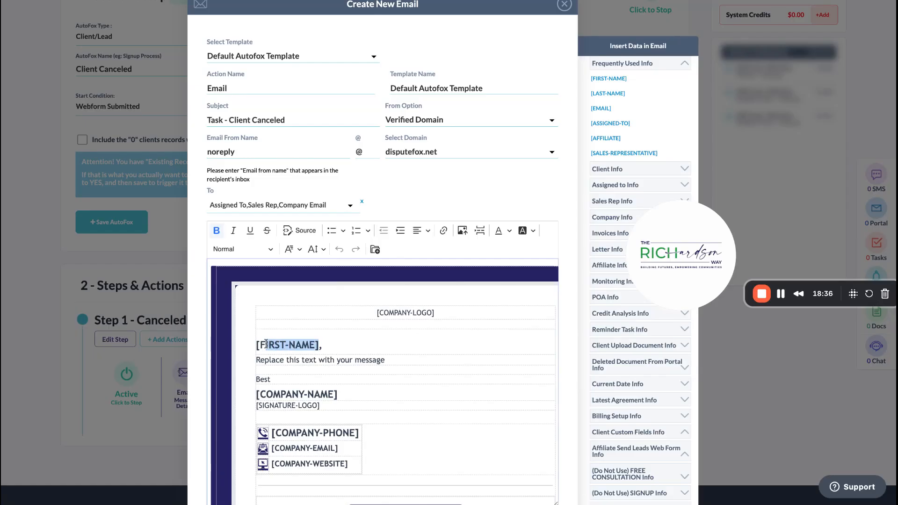
key("BackSpace")
key("BackSpace")
key("BackSpace")
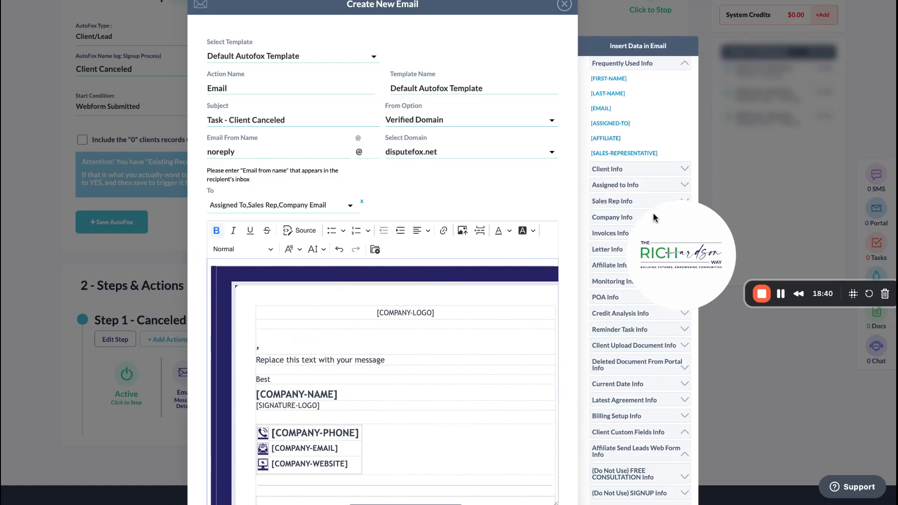
left_click_drag(655, 216, 734, 107)
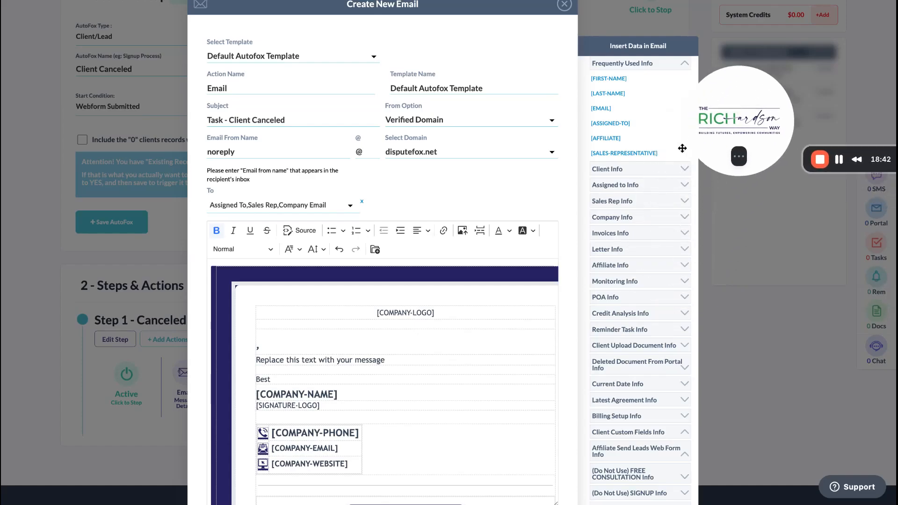
left_click(621, 202)
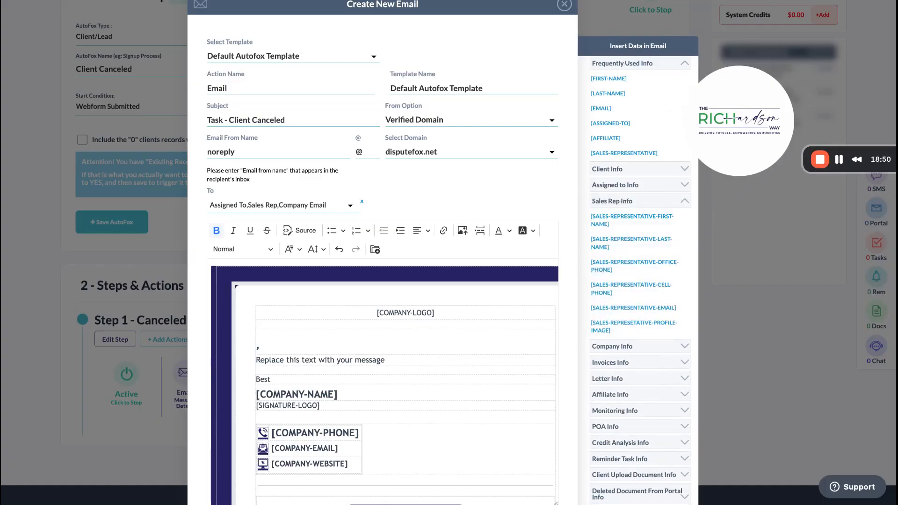
left_click(617, 222)
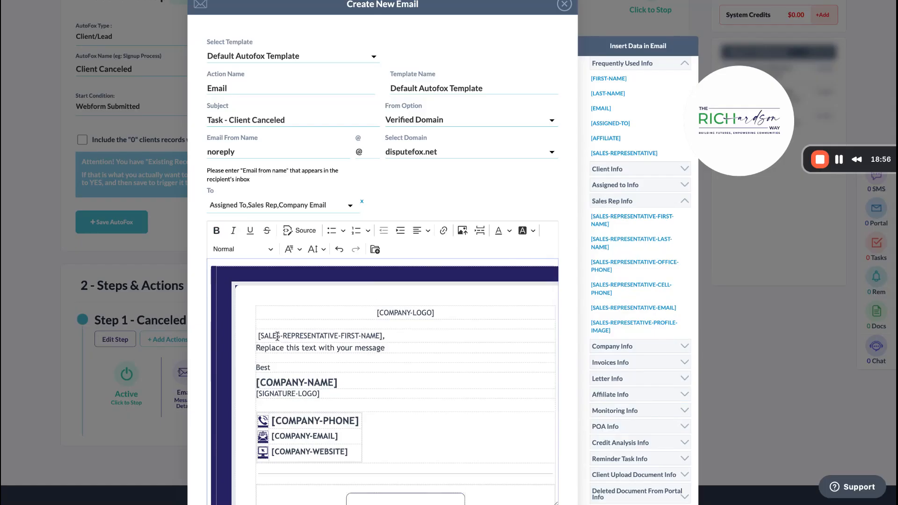
left_click(258, 336)
type("Hi")
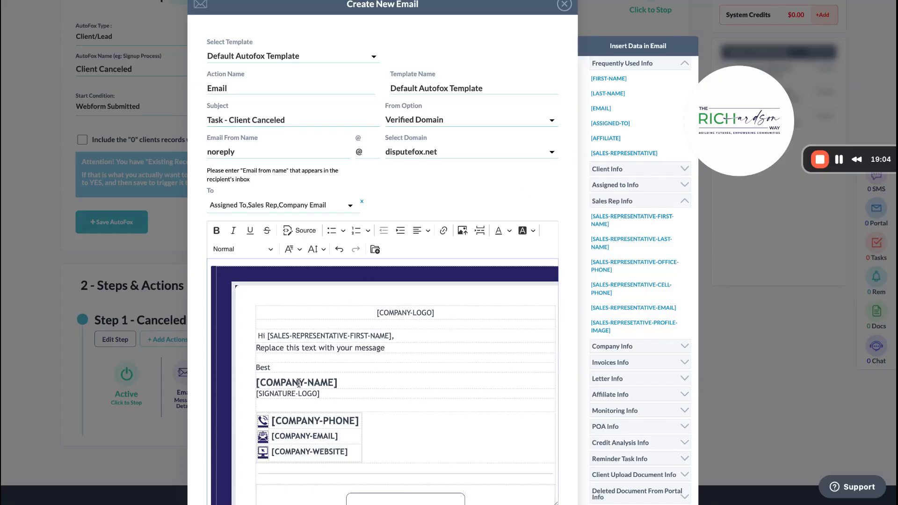
Replace the placeholder message, a blank line below the greeting, with "Client, [FIRST-NAME] [LAST-NAME], has requested to cancel service."
left_click(431, 336)
left_click(258, 348)
key("Return")
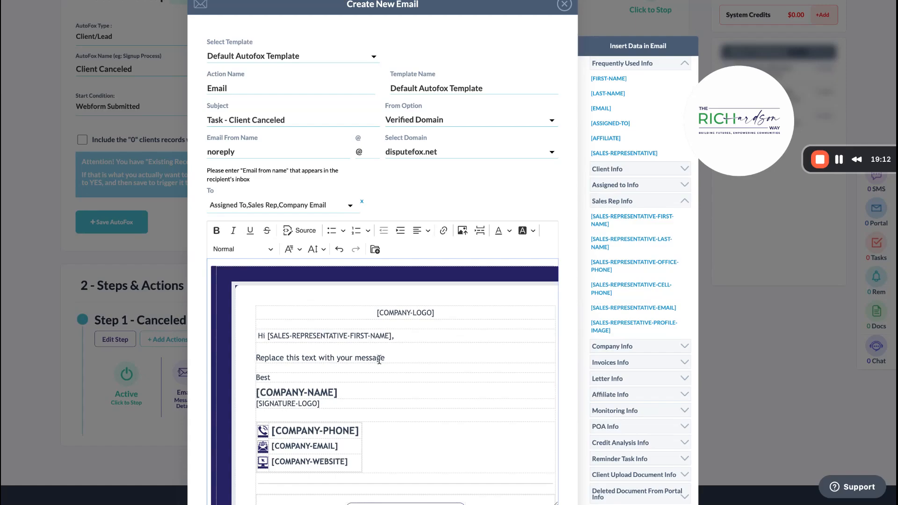
left_click_drag(392, 354, 256, 356)
key("BackSpace")
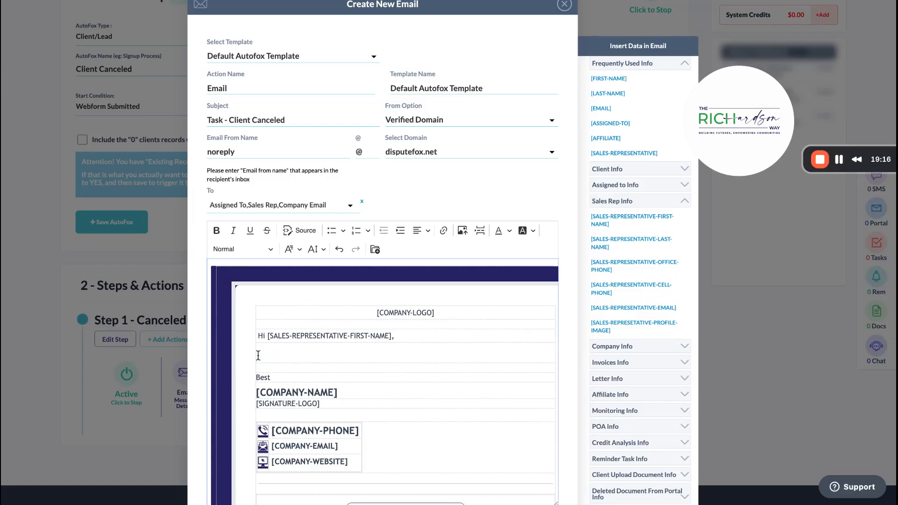
type("Client,")
left_click(607, 80)
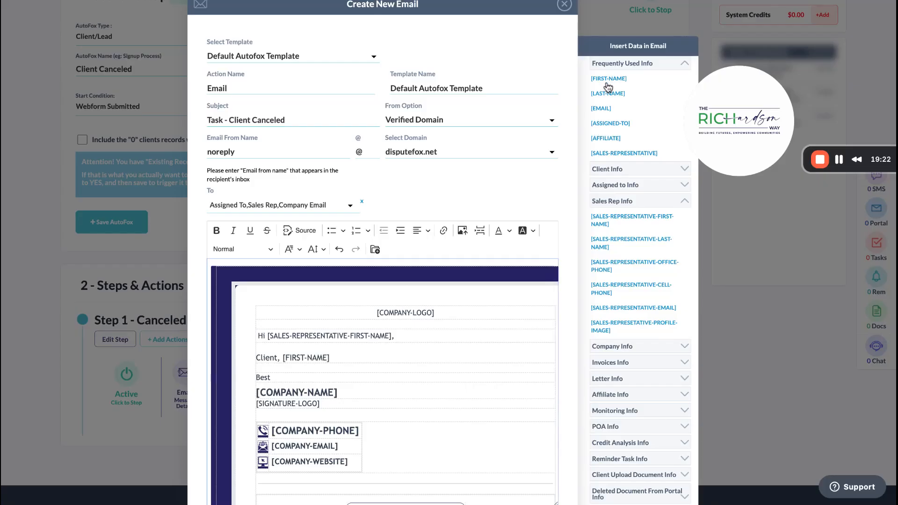
left_click(612, 93)
type(", has reques")
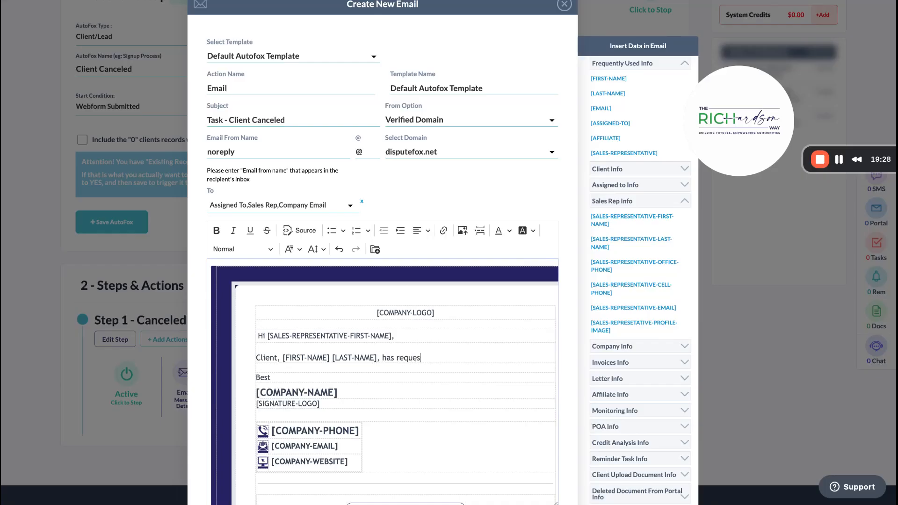
type("ted to cancel service. ")
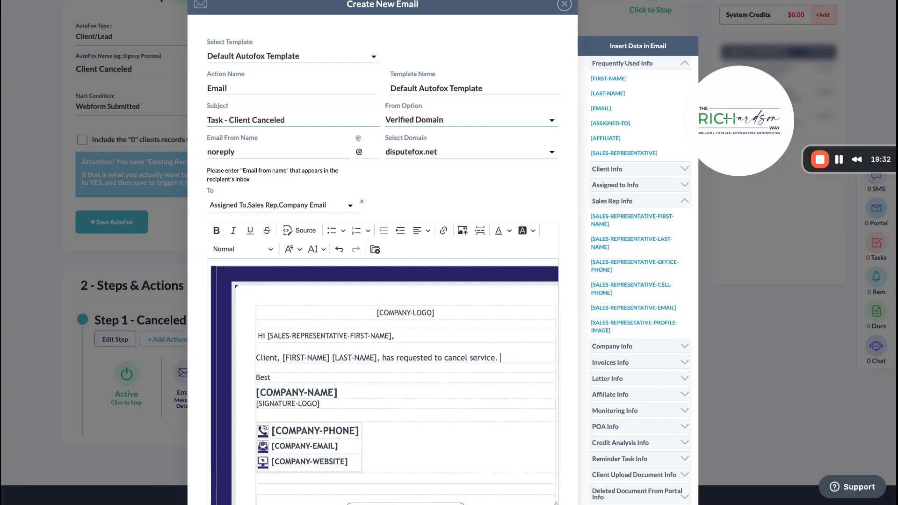
Extend the email message with "Please reach out to them to confirm and close out their file if needed."
type("Please rea")
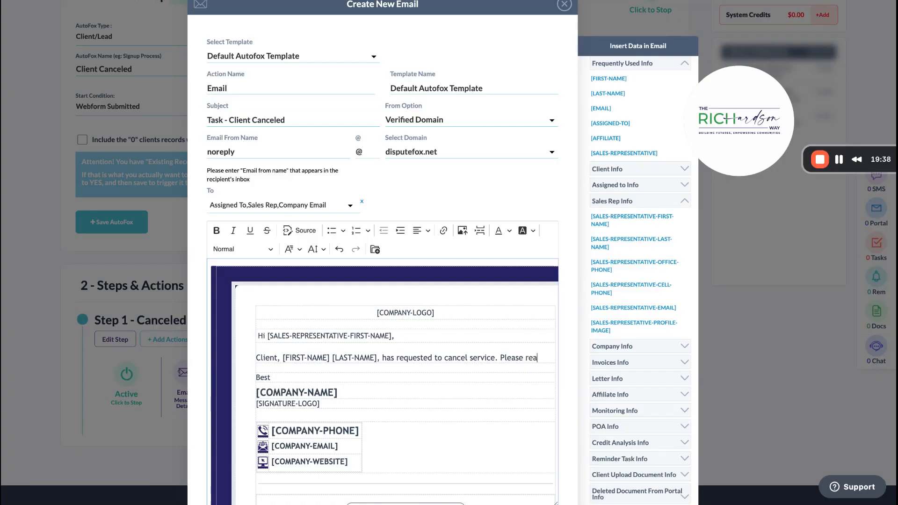
type("ch out to them t")
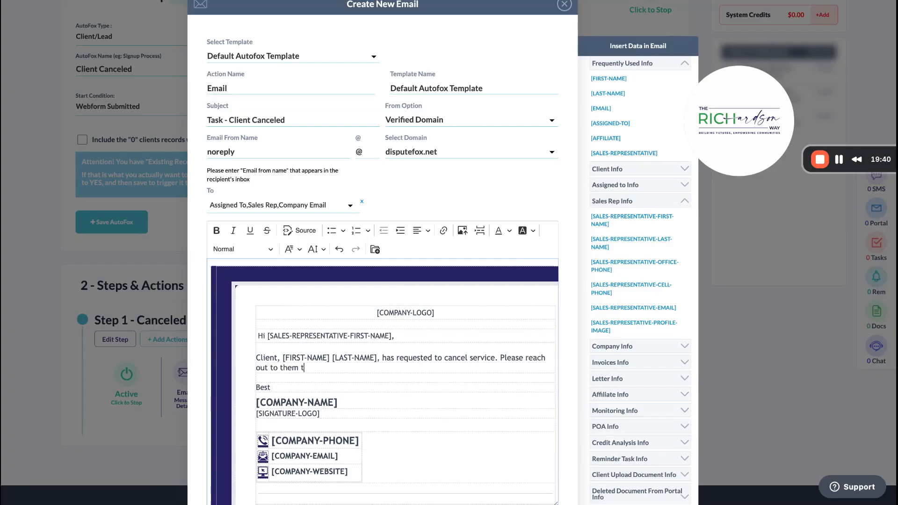
type("o confirm and close out their f")
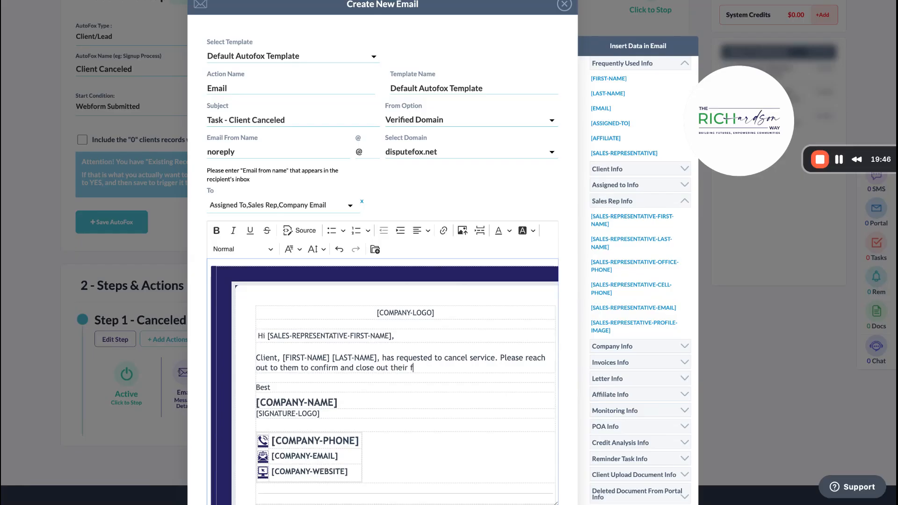
type("ile if needed.")
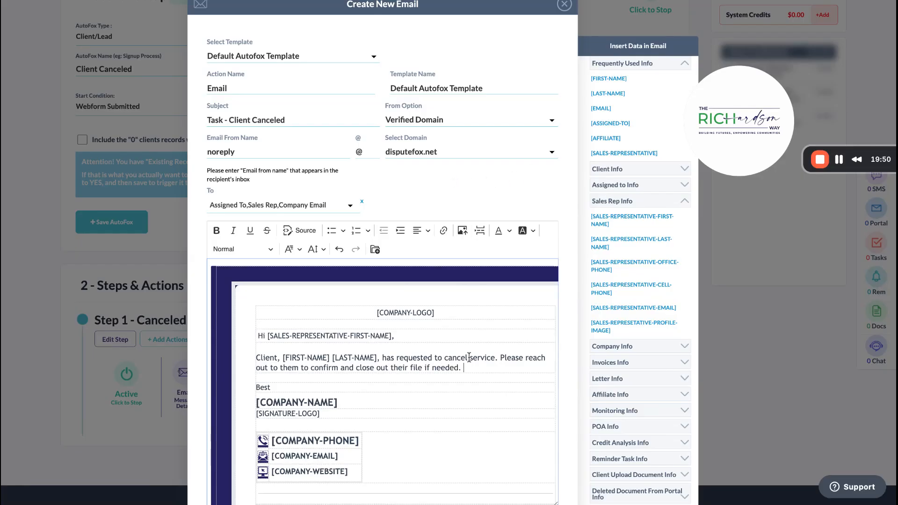
Copy the full cancellation message paragraph from the email body
left_click_drag(462, 368, 256, 358)
key("ctrl+c")
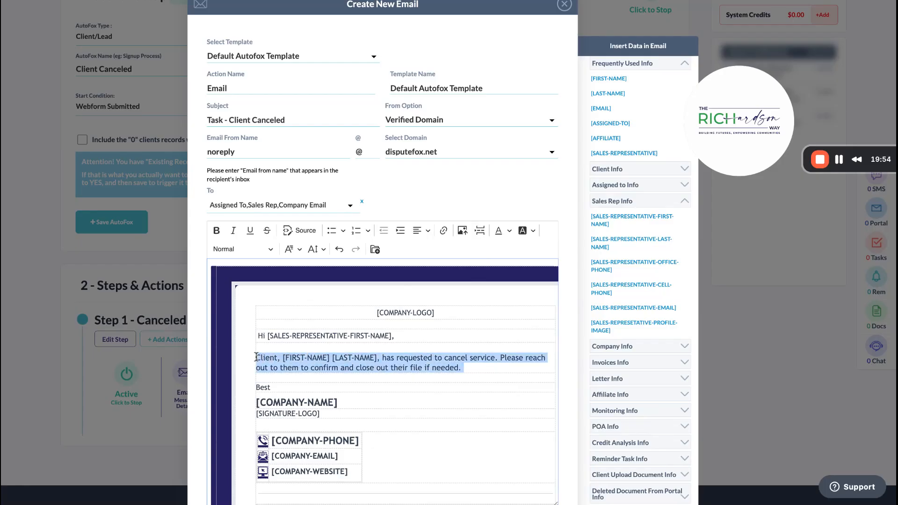
left_click(419, 362)
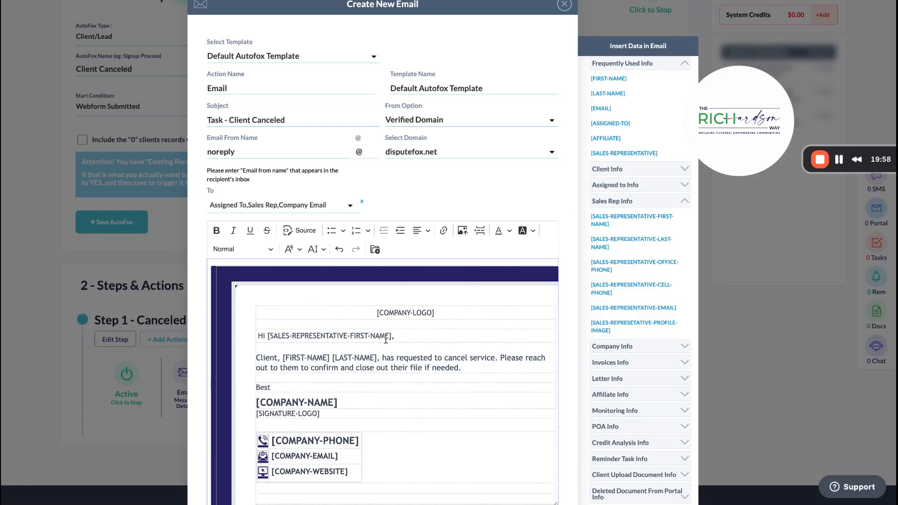
Bold the sales representative first-name placeholder in the greeting and save the email action
left_click_drag(392, 336, 272, 337)
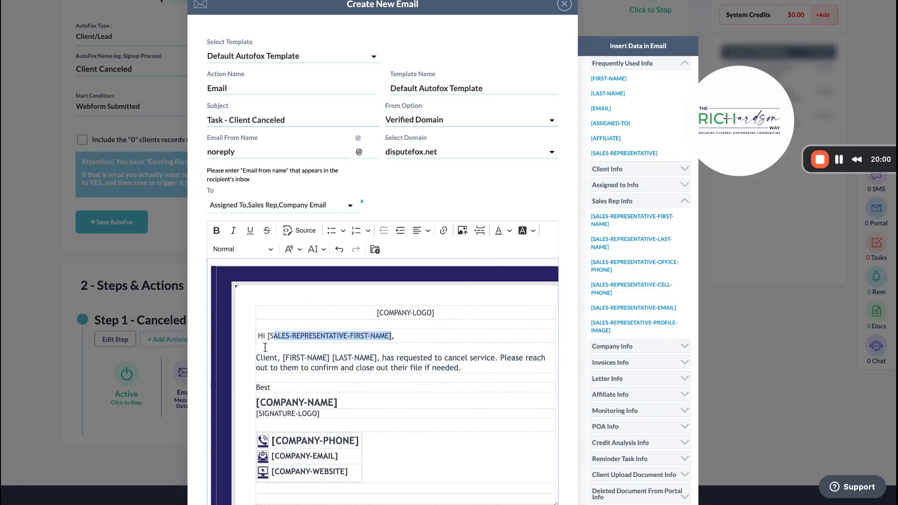
left_click(355, 334)
left_click_drag(394, 338, 266, 332)
left_click(216, 230)
left_click(391, 377)
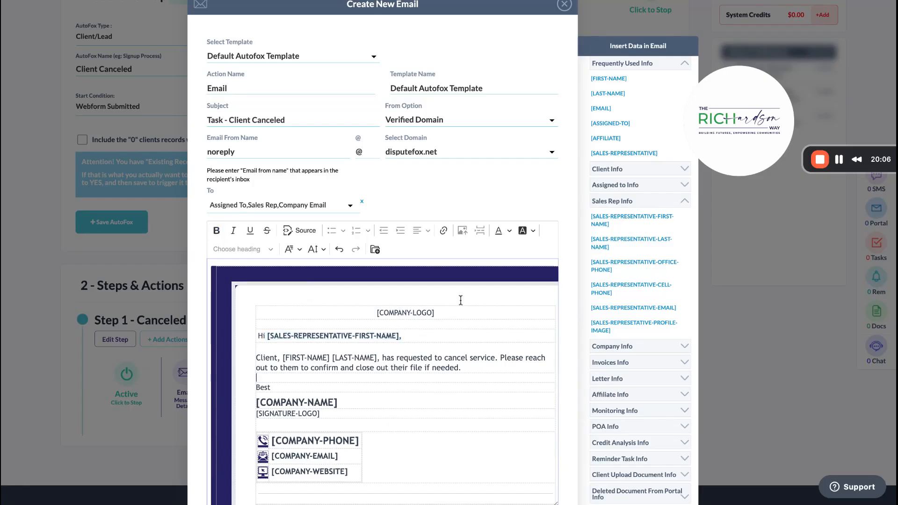
scroll(574, 403, "down", 2)
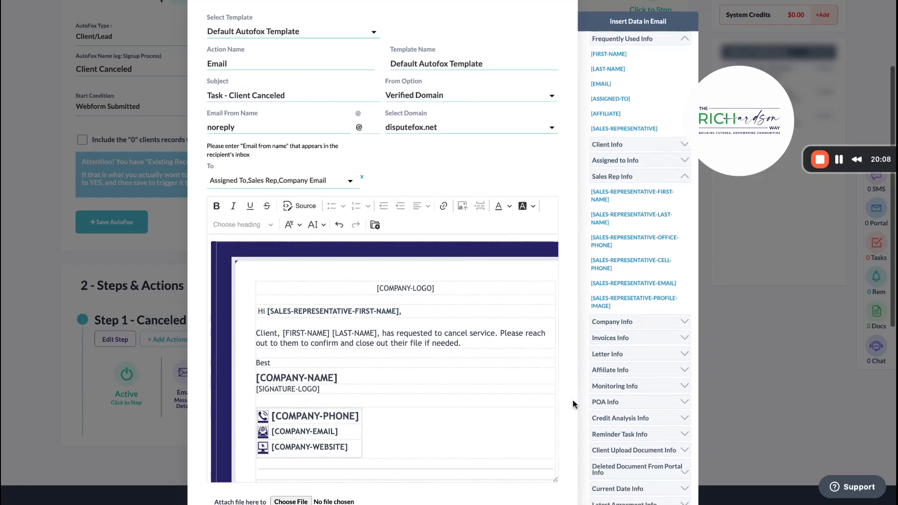
scroll(574, 404, "down", 5)
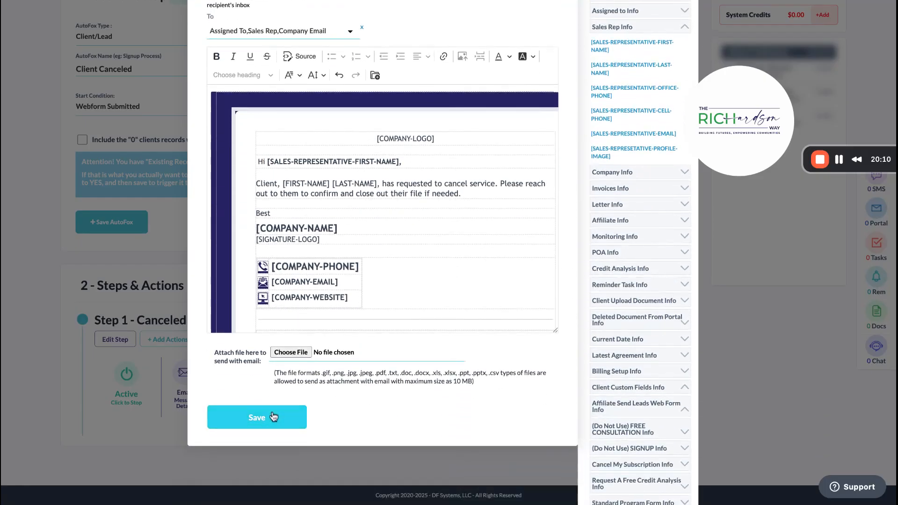
left_click(273, 417)
Add a Create Task action after the second email and paste the copied message as its description
left_click(361, 377)
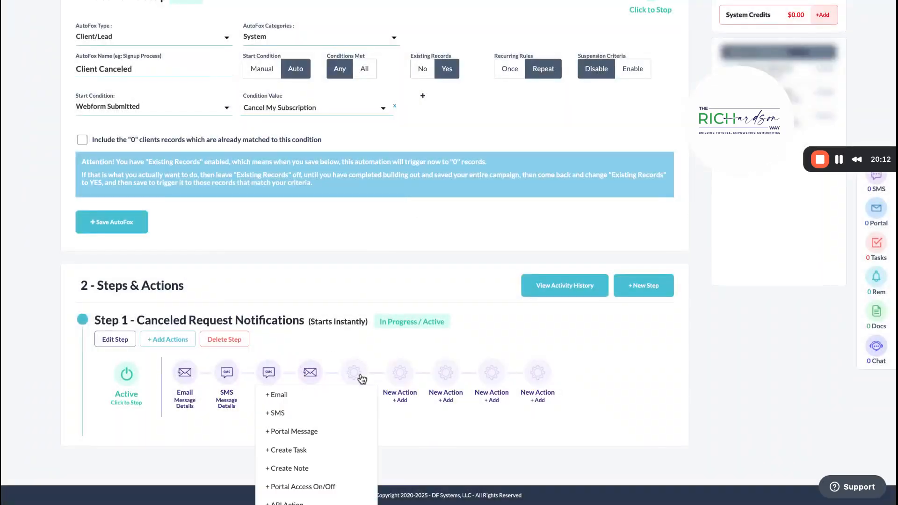
left_click(369, 252)
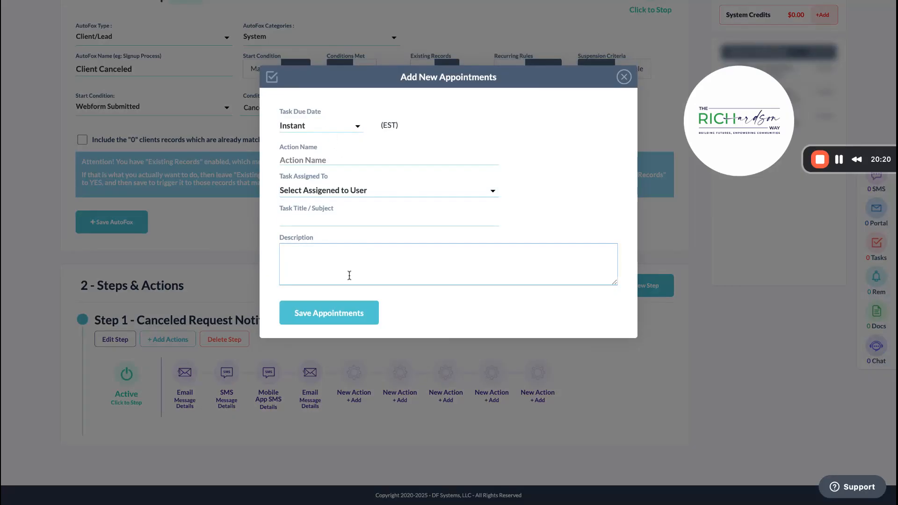
left_click(342, 261)
key("ctrl+v")
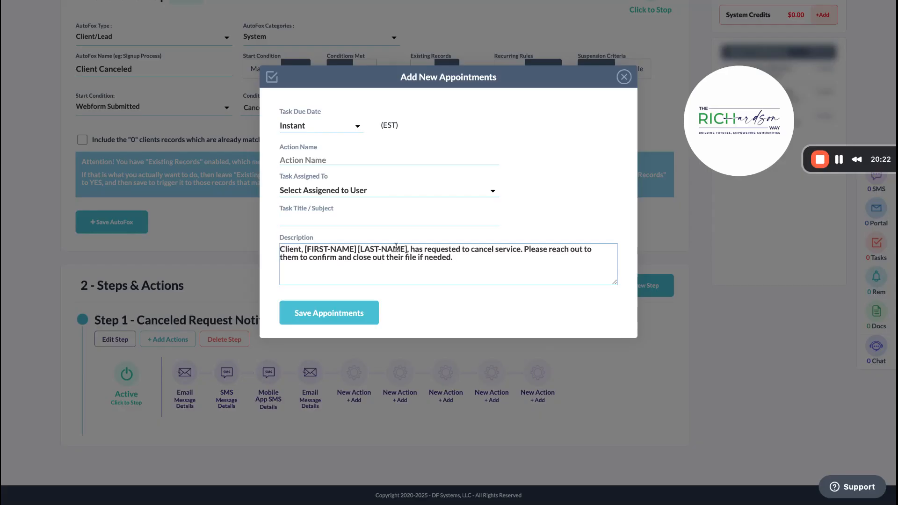
Remove the first- and last-name placeholders and the commas after "Client" from the task description
left_click_drag(409, 249, 306, 249)
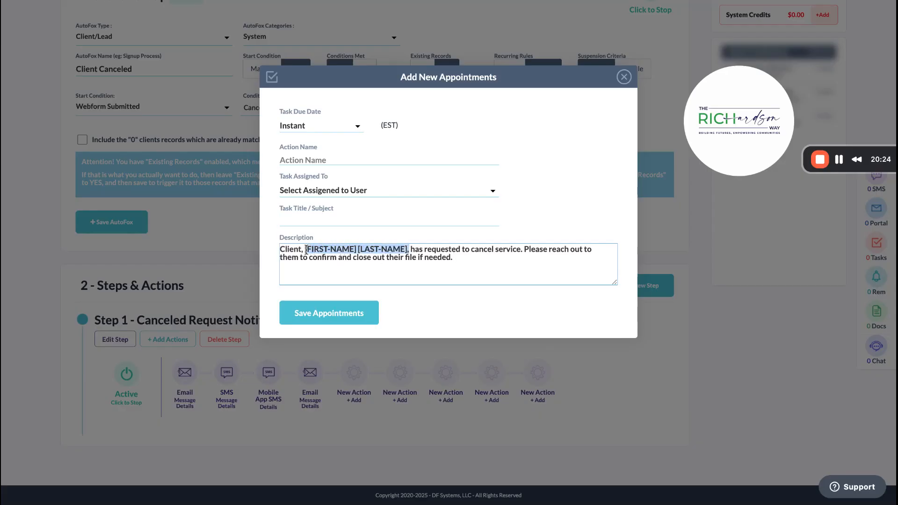
key("BackSpace")
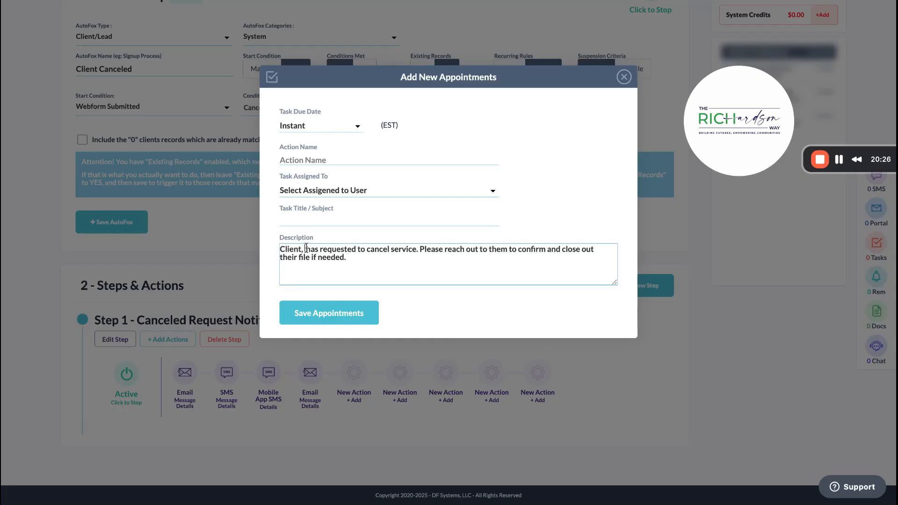
key("BackSpace")
key("BackSpace")
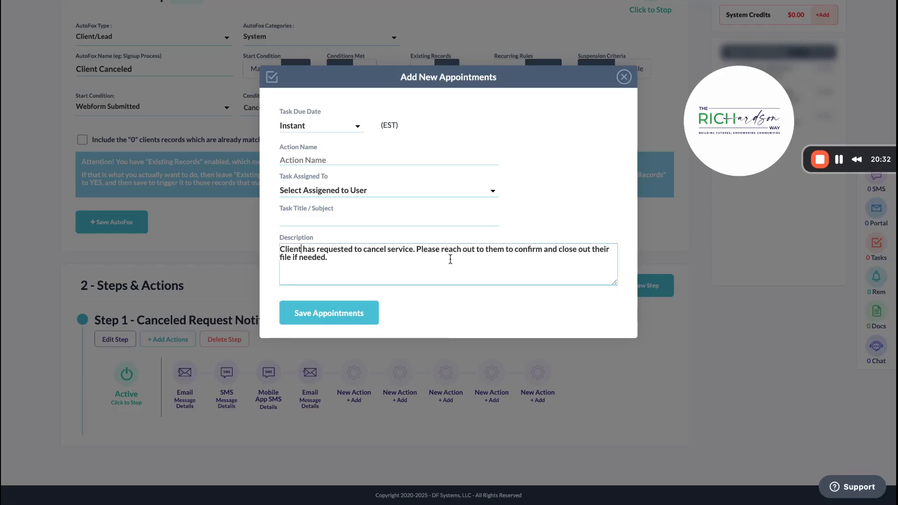
Set the task's action name to "Client Canceled"
left_click(309, 161)
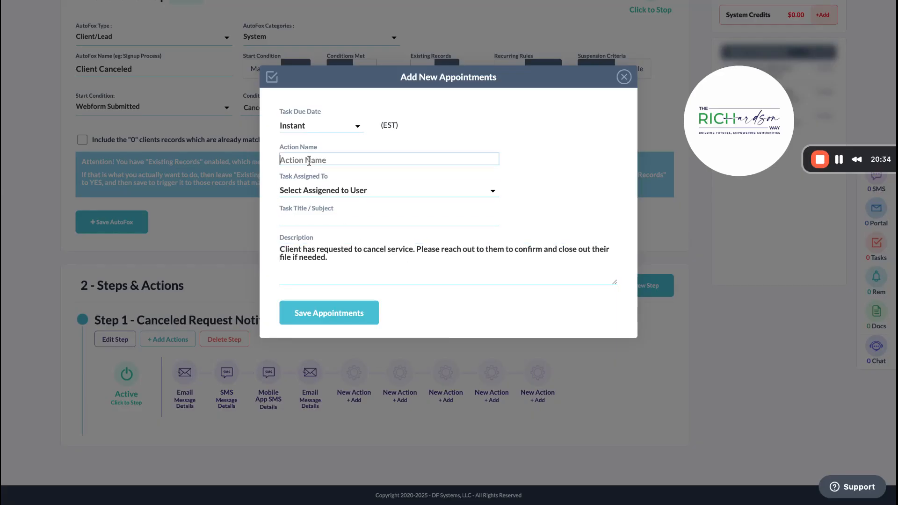
type("Client Camc")
type("eld")
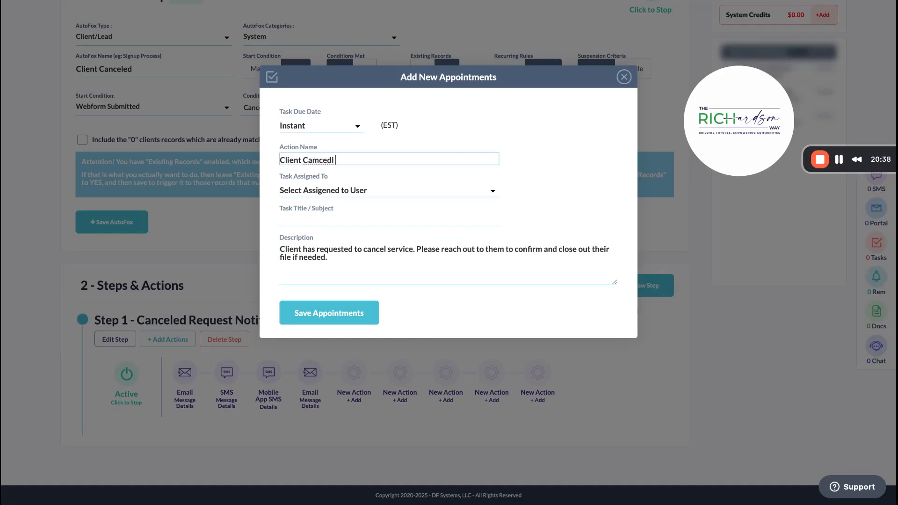
key("BackSpace")
key("BackSpace")
key("BackSpace")
key("BackSpace")
key("BackSpace")
key("BackSpace")
type("nceled")
Set the task title to "Client Canceled" and save the task, leaving the assignee unselected
key("Tab")
key("Tab")
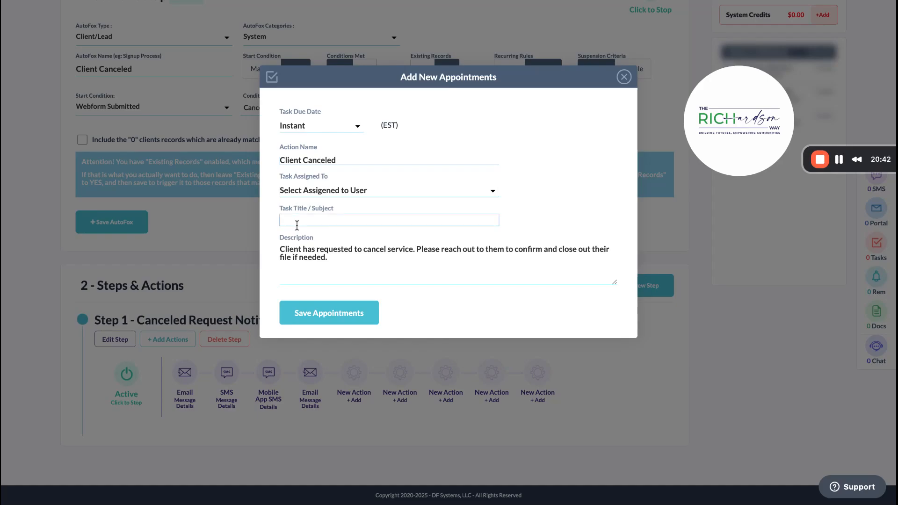
type("Client Canceled")
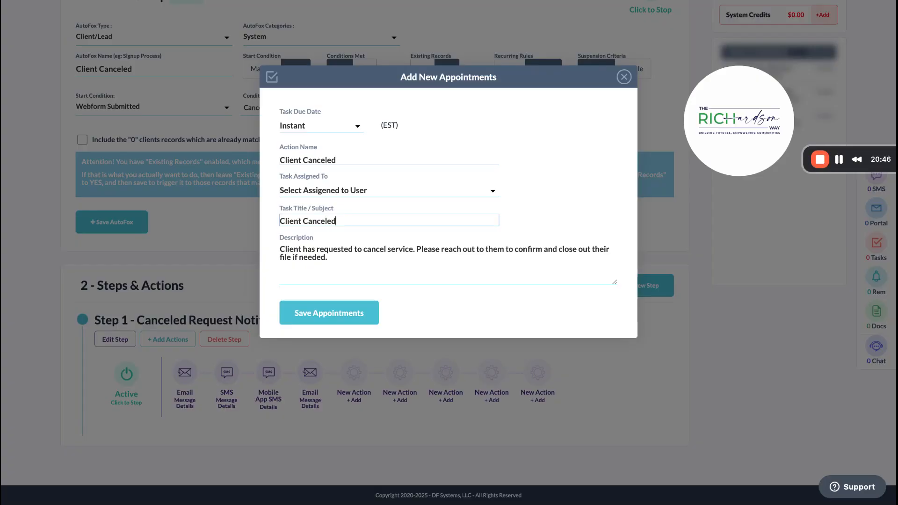
left_click(312, 315)
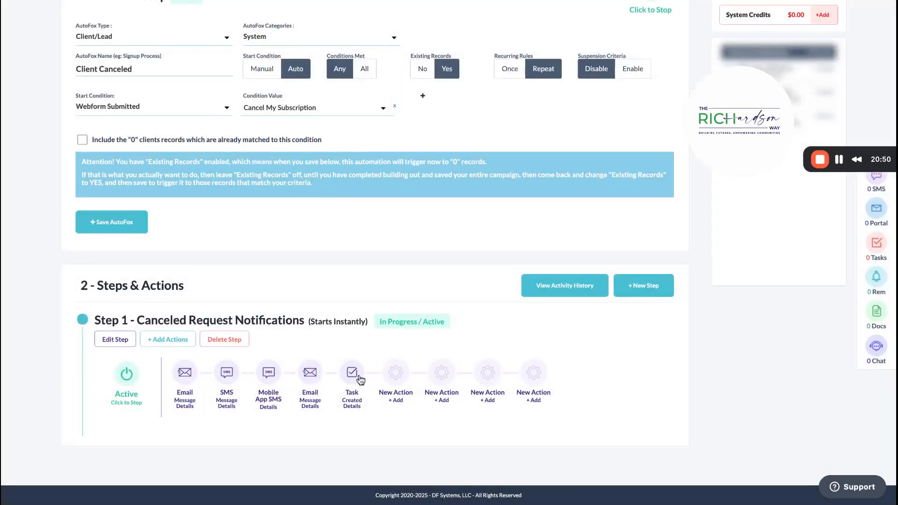
left_click_drag(730, 120, 584, 95)
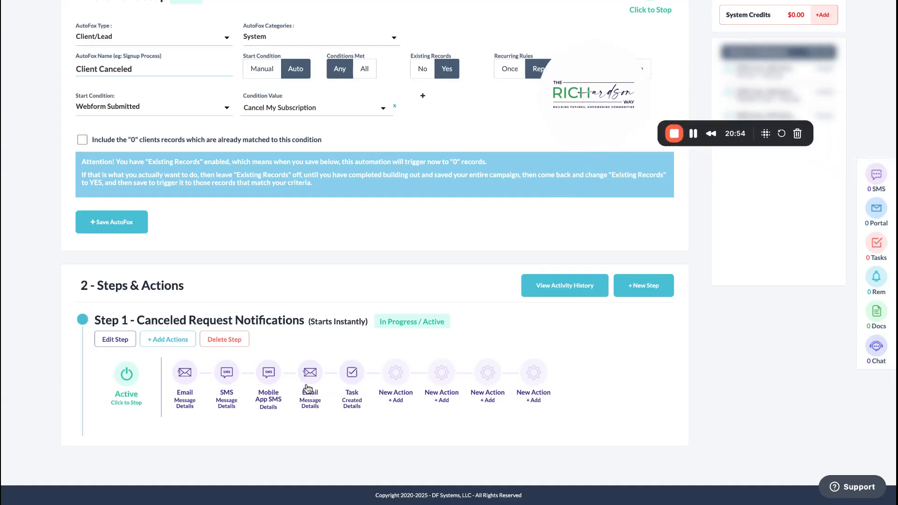
Review the task and the second email already set up in the Canceled Request Notifications step
left_click(395, 374)
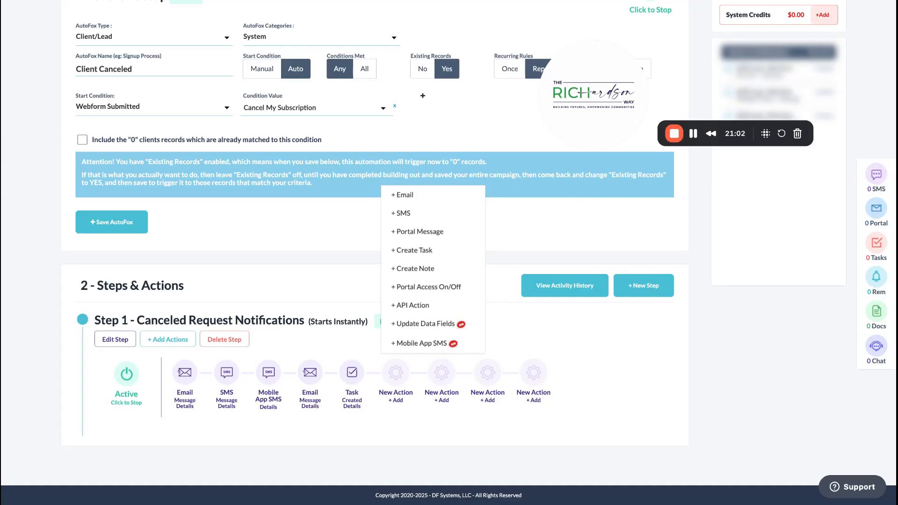
left_click(361, 375)
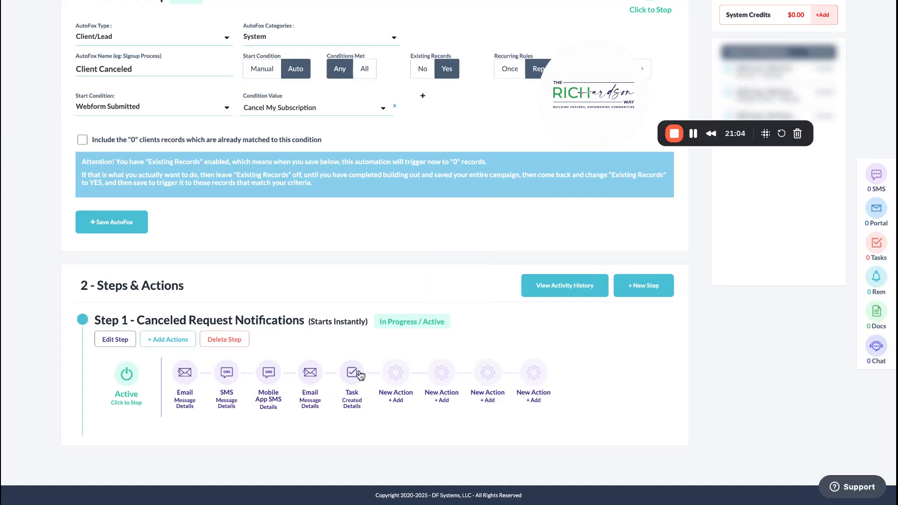
left_click_drag(624, 78, 683, 157)
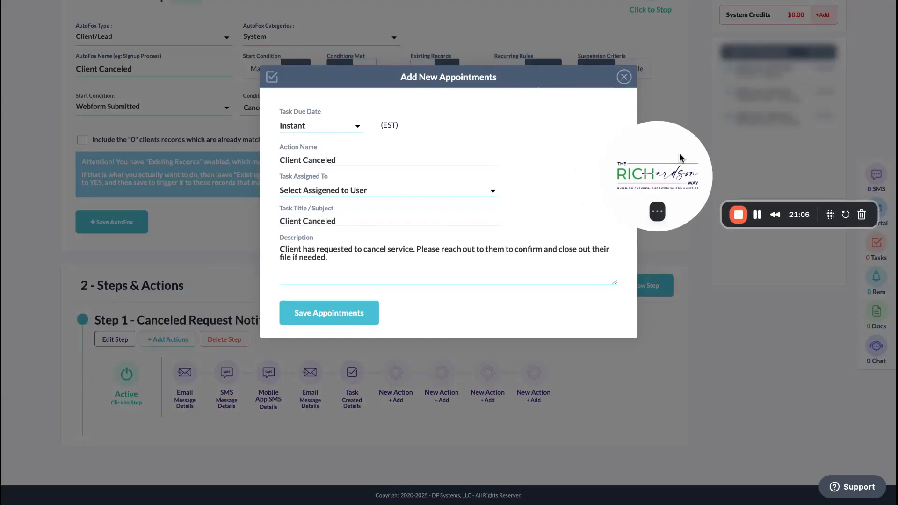
left_click(624, 77)
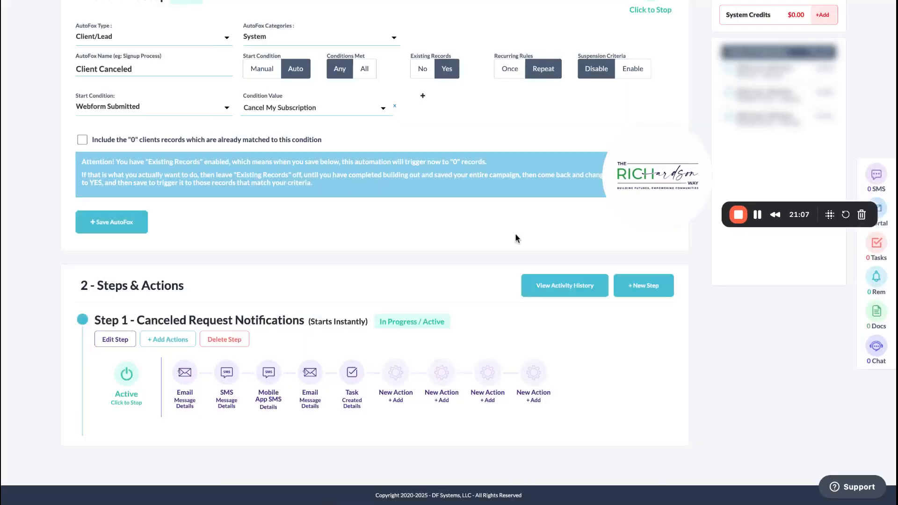
left_click(310, 373)
left_click(565, 103)
Add a new automation step named "Close Portal Access" with its start set to After Previous Step
left_click(644, 286)
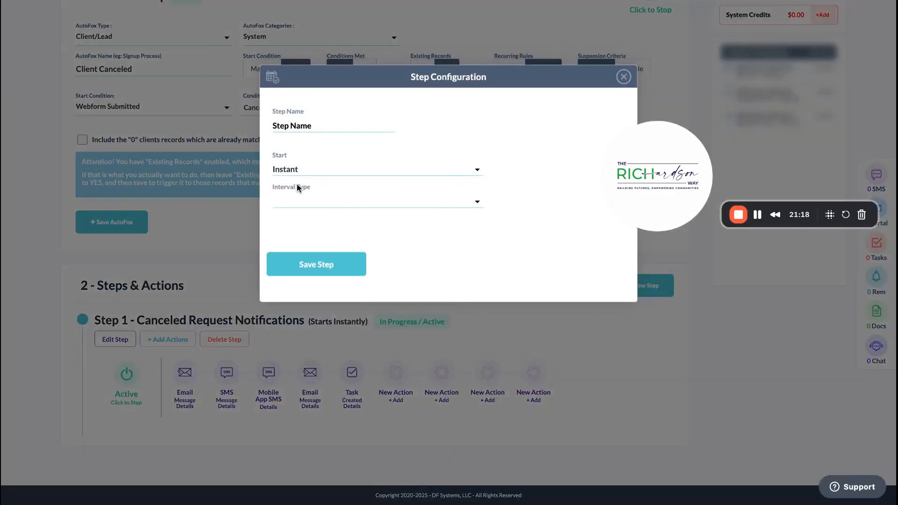
left_click(311, 128)
type("Close")
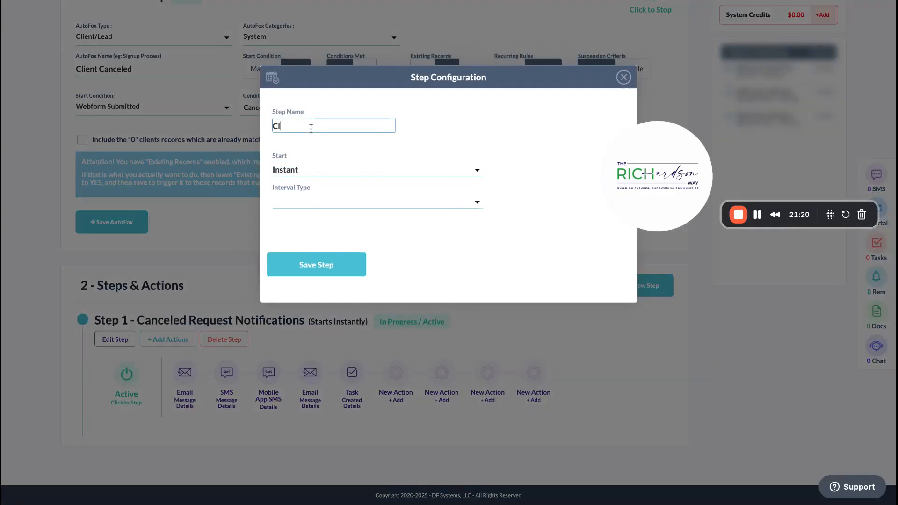
type(" Portal Access")
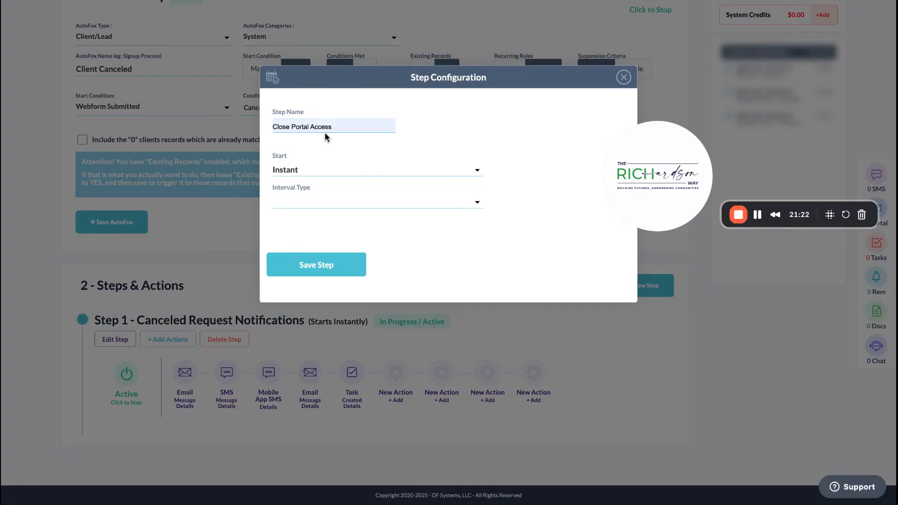
left_click(346, 169)
left_click(346, 182)
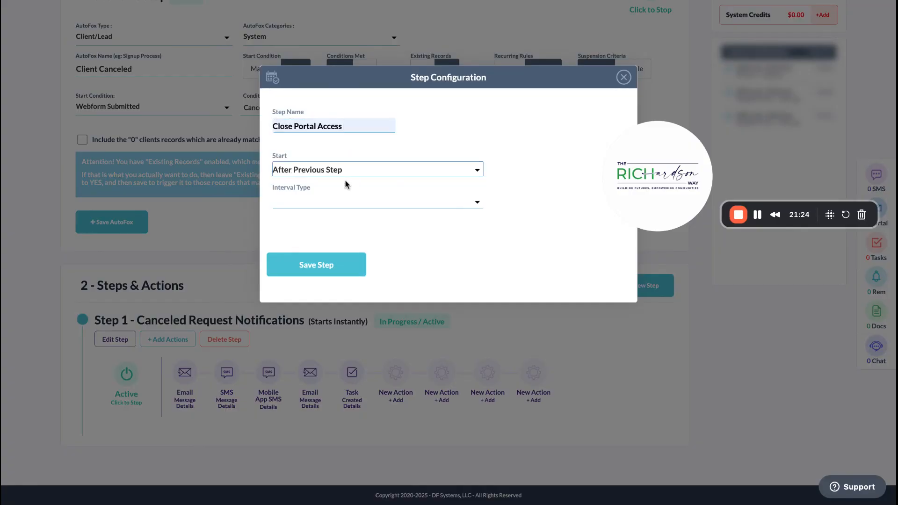
Set the Close Portal Access step's interval to 3 days and save the step
left_click(345, 201)
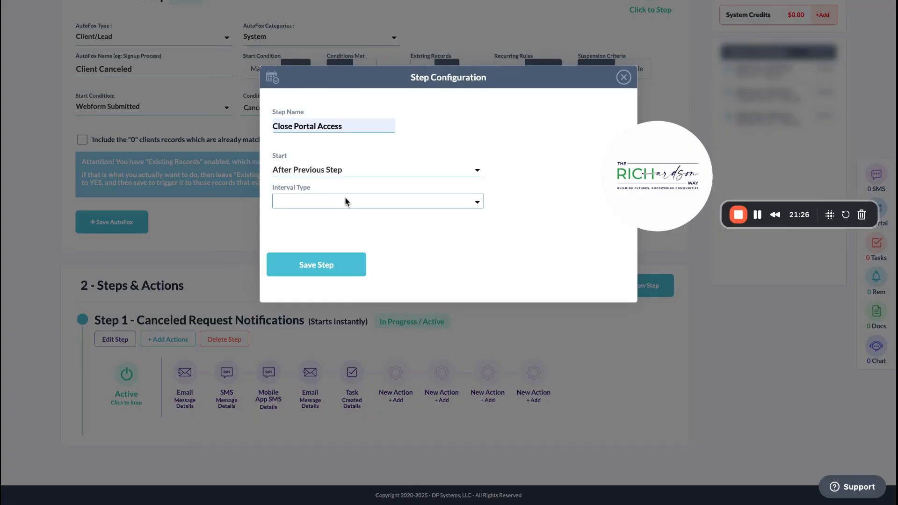
left_click(344, 213)
left_click(335, 245)
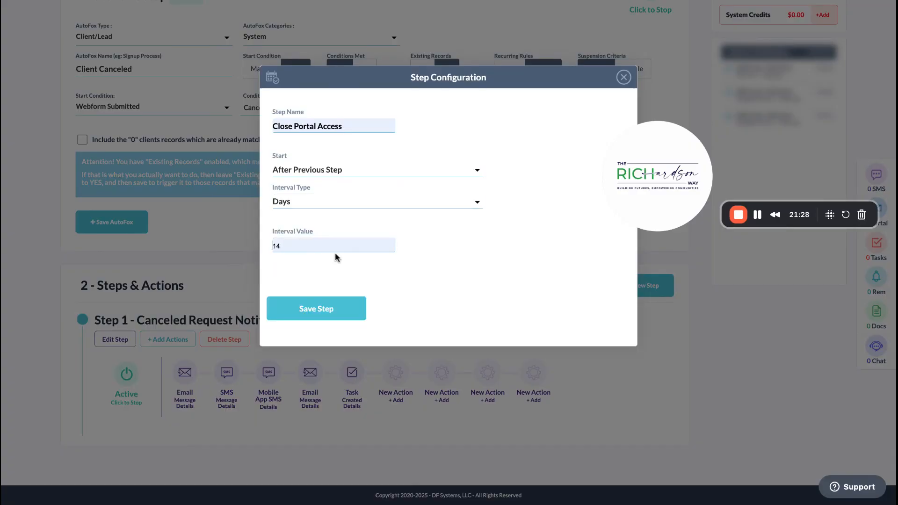
type("3")
left_click(324, 307)
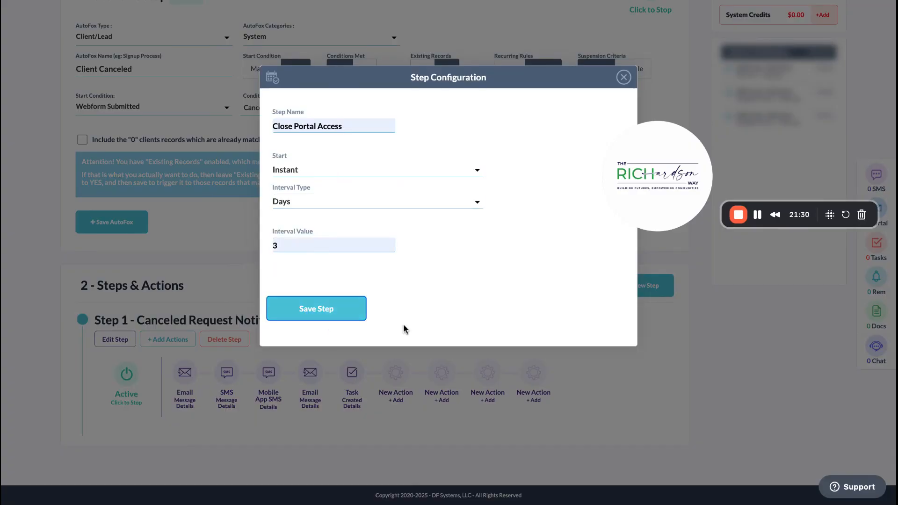
left_click(428, 185)
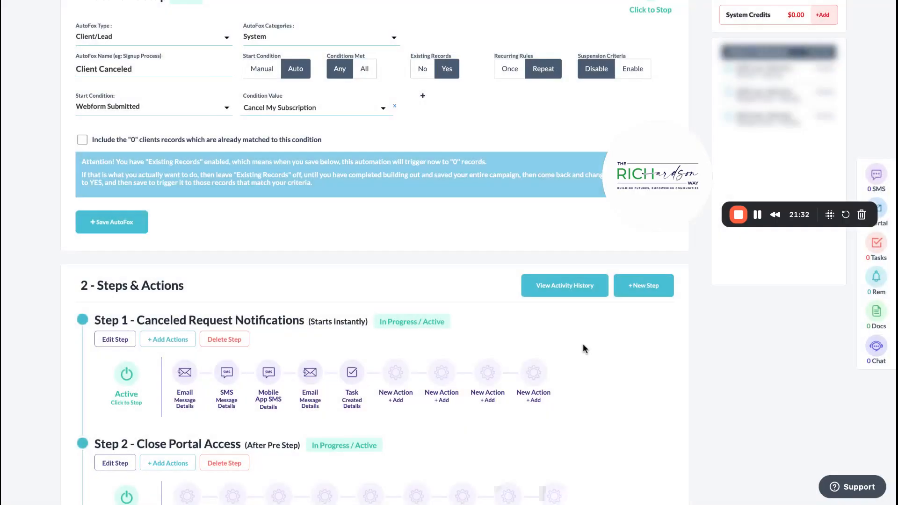
Add a Portal Access On/Off action named "Client Canceled" to the Close Portal Access step, with portal access switched off
scroll(689, 413, "down", 3)
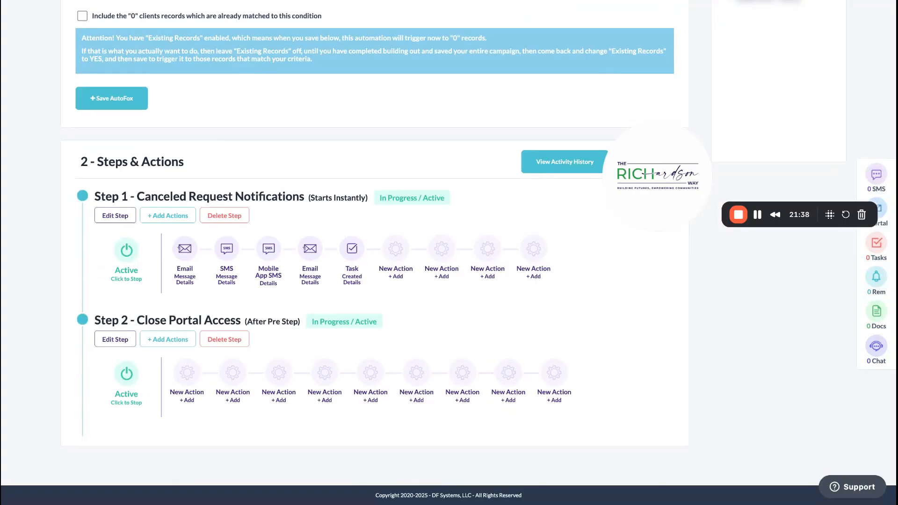
left_click(192, 384)
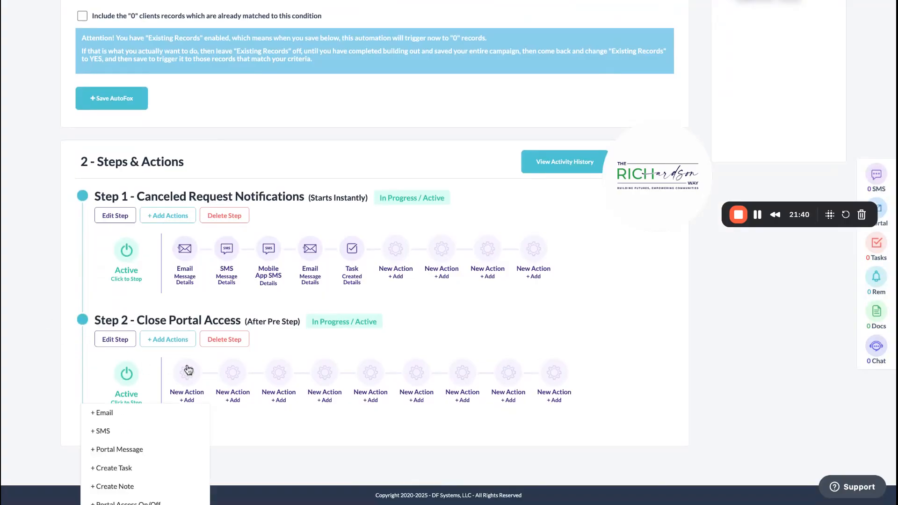
left_click(219, 287)
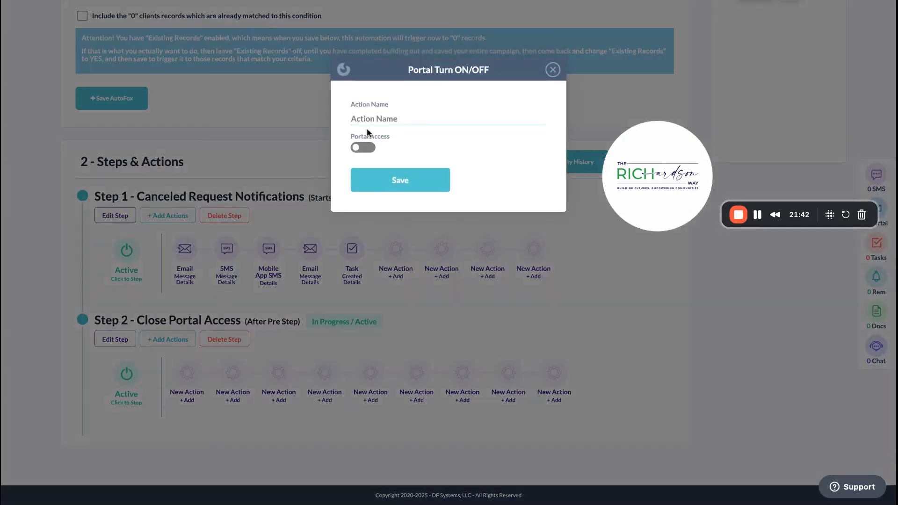
left_click(374, 118)
type("Clien")
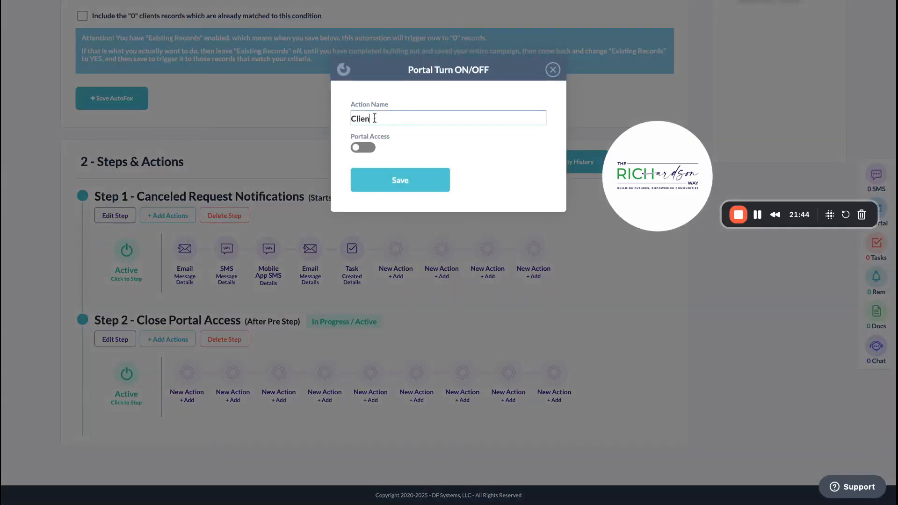
type("t Canceled")
left_click(410, 132)
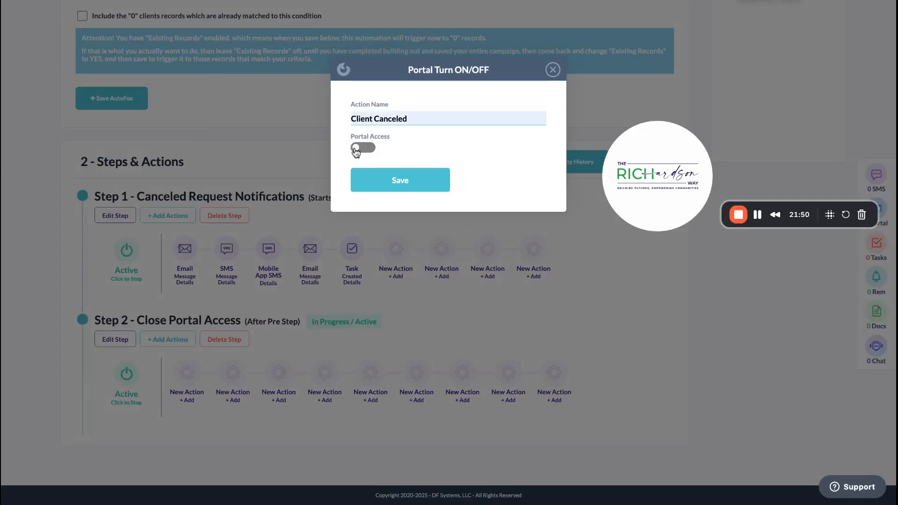
left_click(357, 148)
left_click(372, 148)
left_click(390, 180)
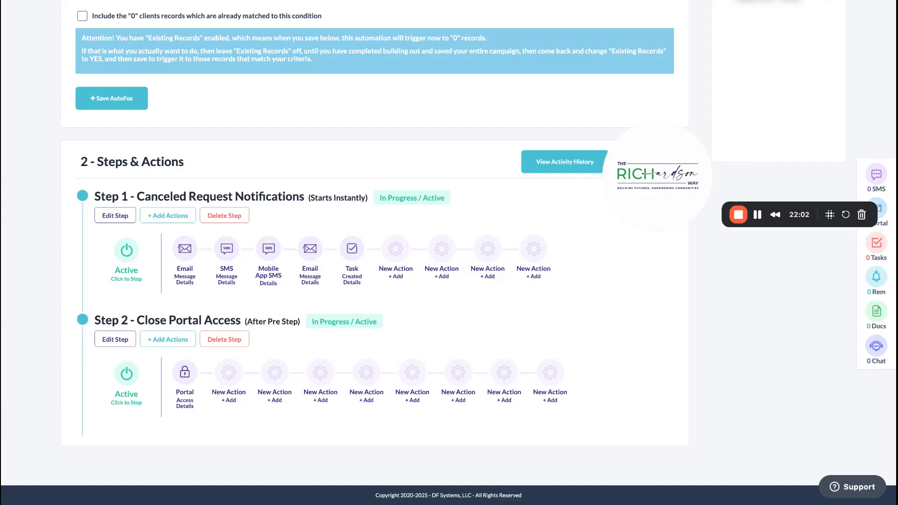
Add another automation step named "Start Lead Campaign" with its start set to After Previous Step
left_click_drag(662, 162, 711, 241)
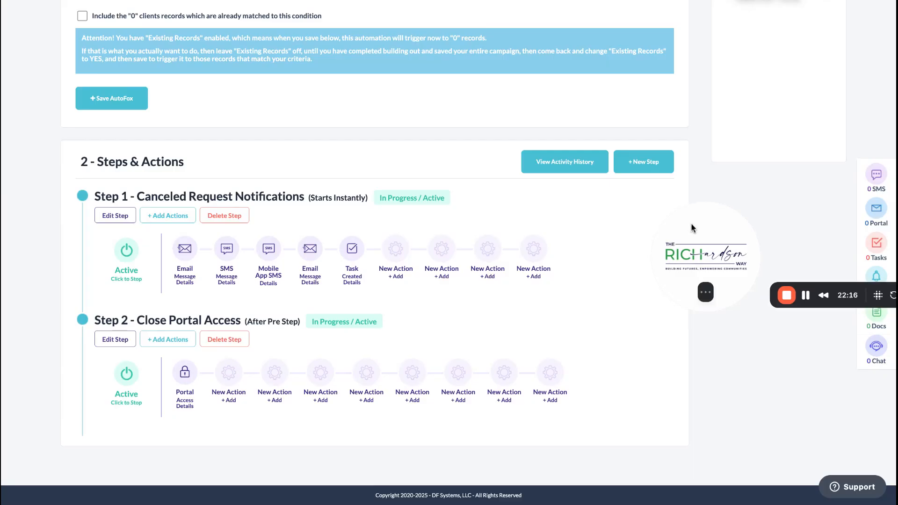
left_click_drag(693, 224, 638, 220)
left_click(644, 161)
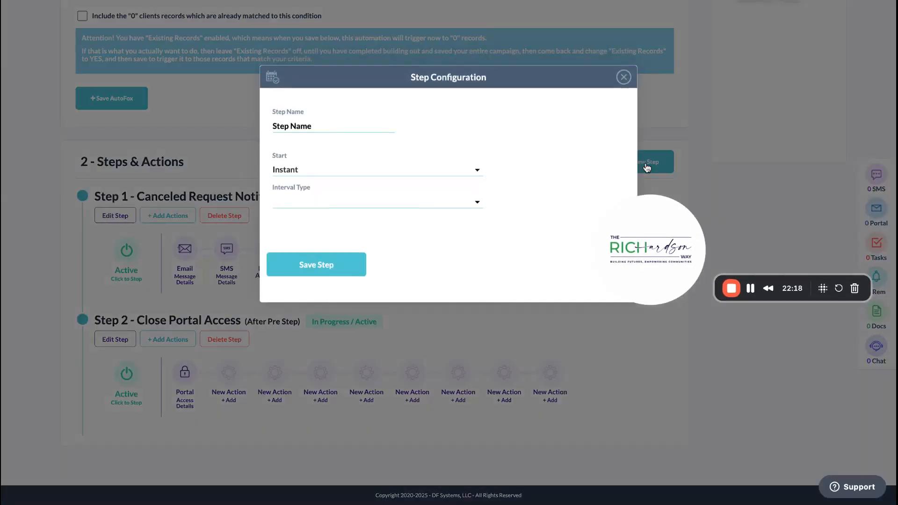
left_click(307, 127)
type("Start Lead")
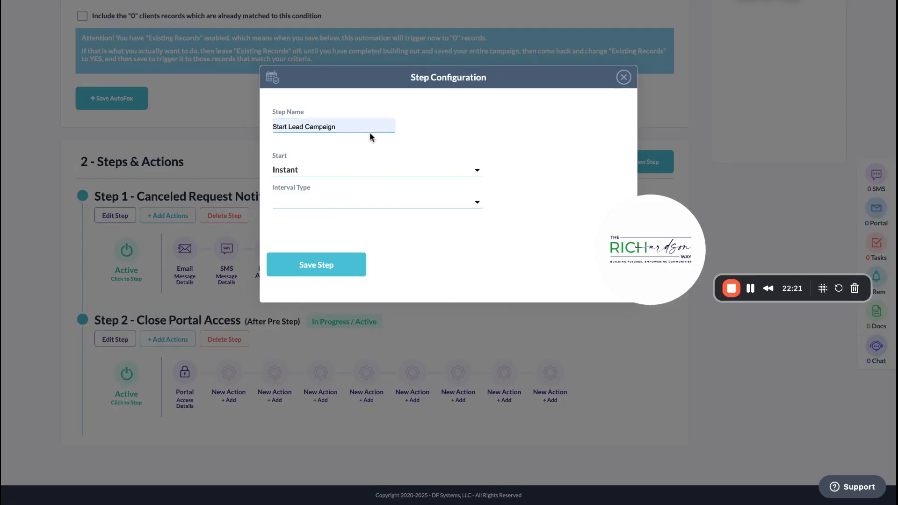
left_click(370, 134)
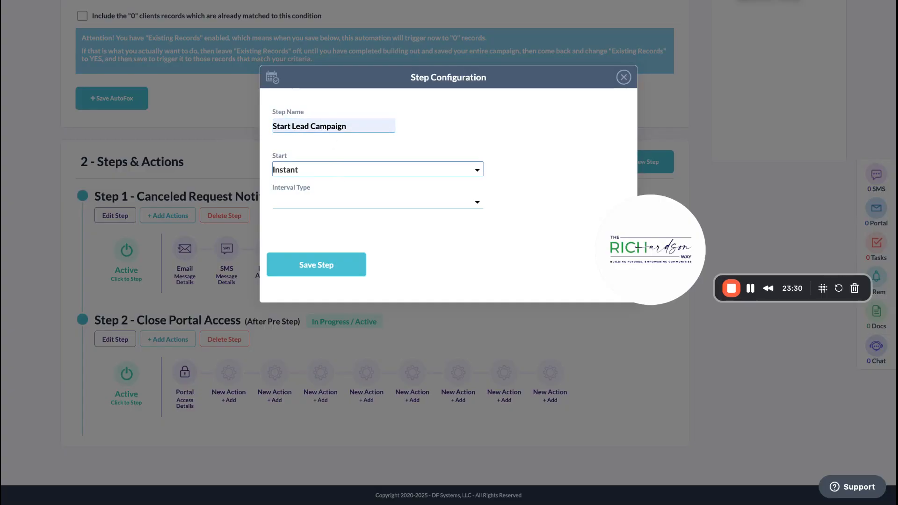
left_click(336, 187)
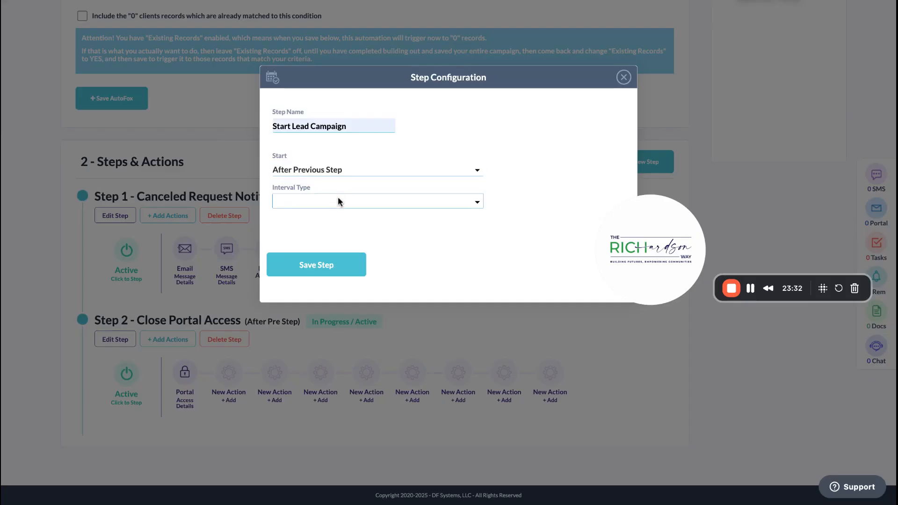
Set the Start Lead Campaign step's interval to 180 days and save the step
left_click(338, 202)
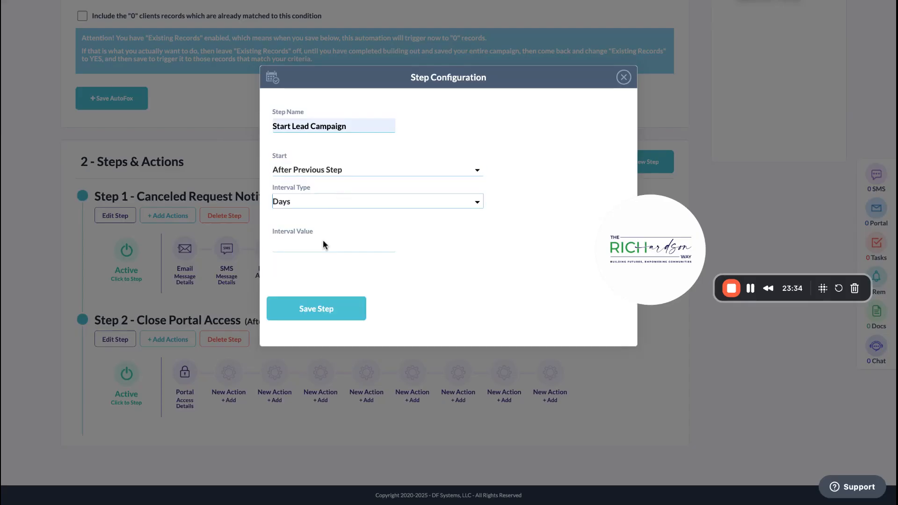
left_click(323, 244)
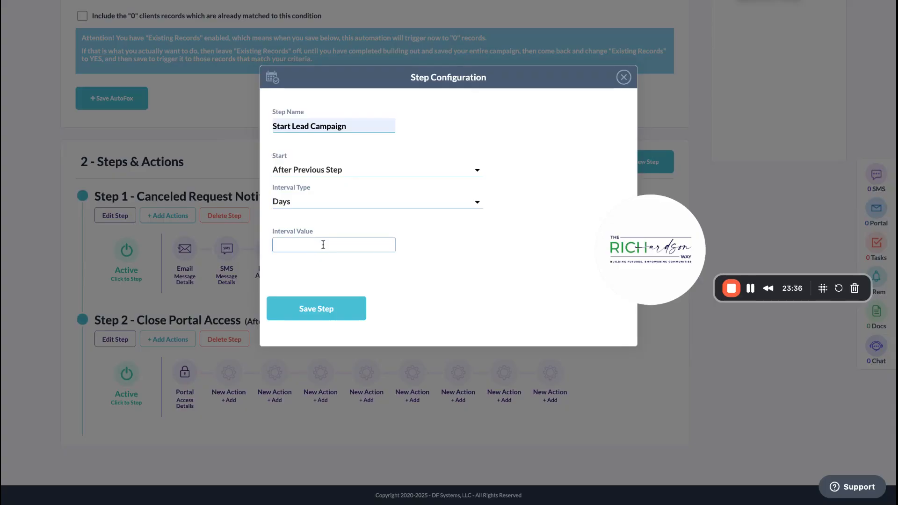
type("180")
left_click(320, 312)
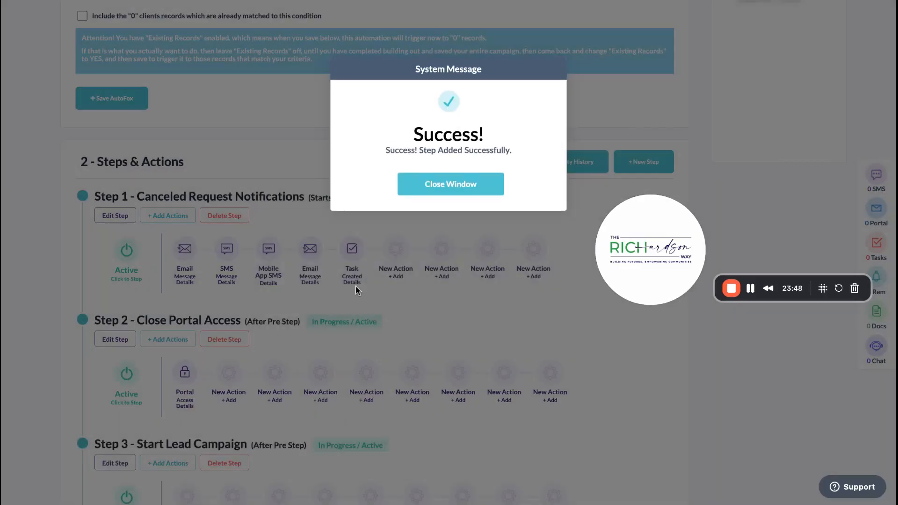
left_click(449, 184)
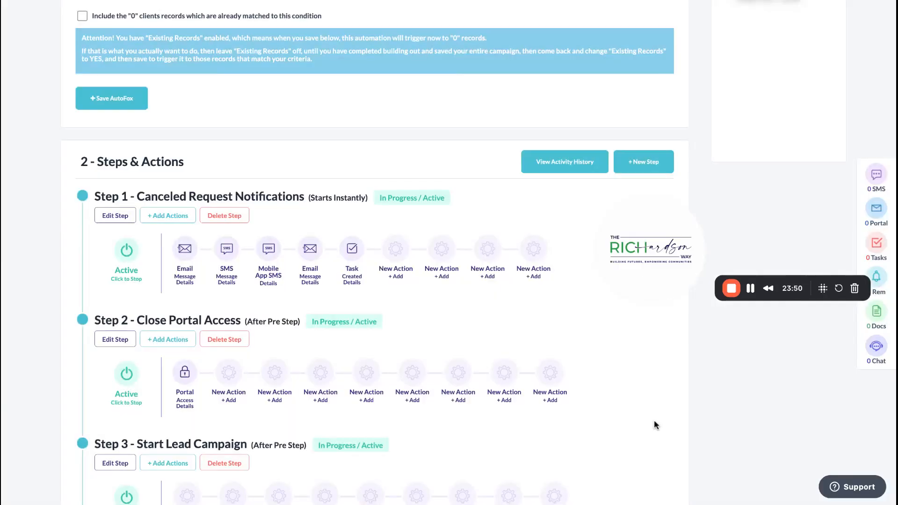
Change the Start Lead Campaign step's interval value to 120 days and save the update
scroll(654, 419, "down", 3)
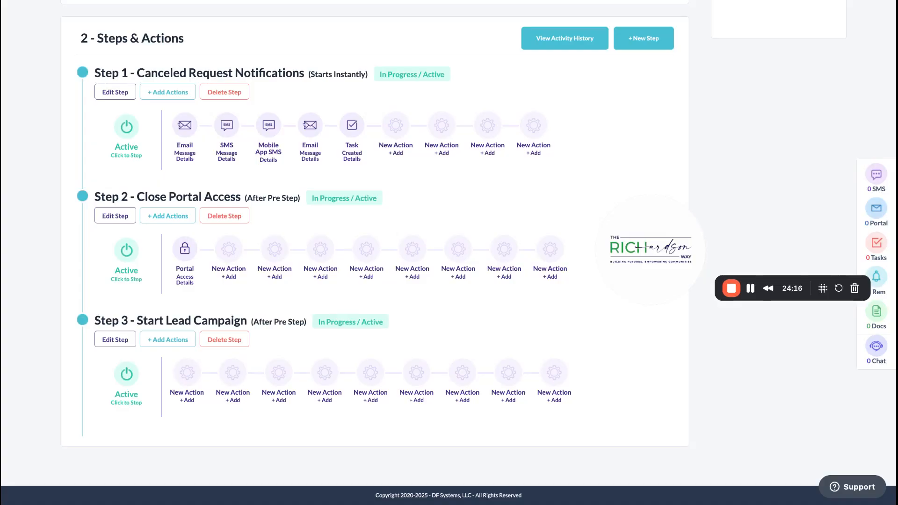
left_click(113, 340)
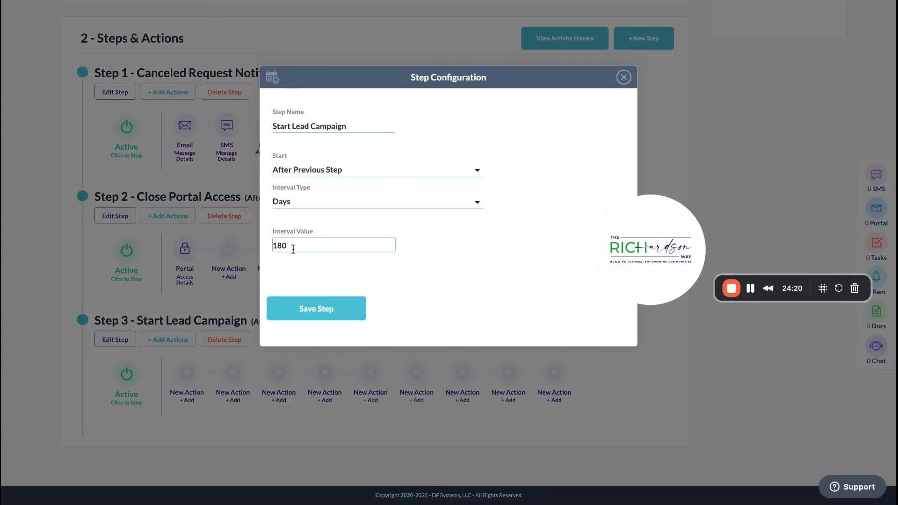
left_click_drag(292, 247, 263, 247)
type("120")
key("BackSpace")
key("BackSpace")
type("20")
left_click(305, 310)
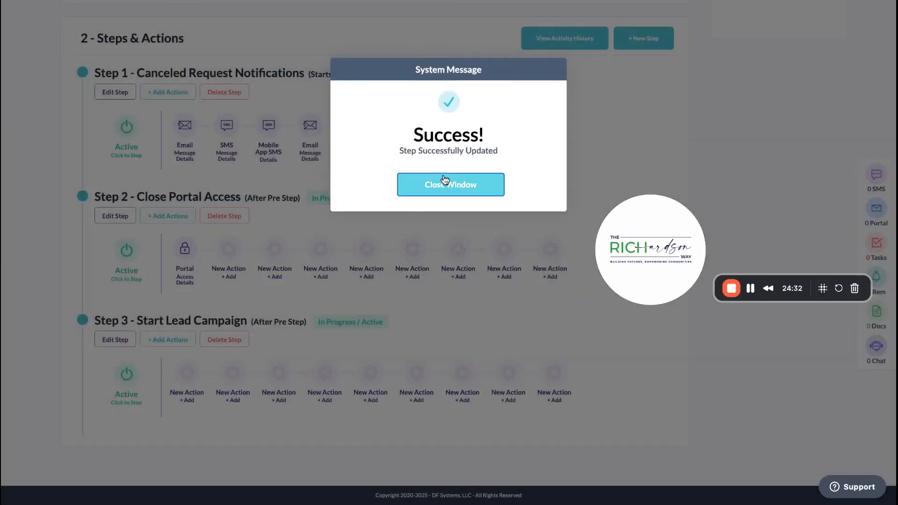
left_click(443, 184)
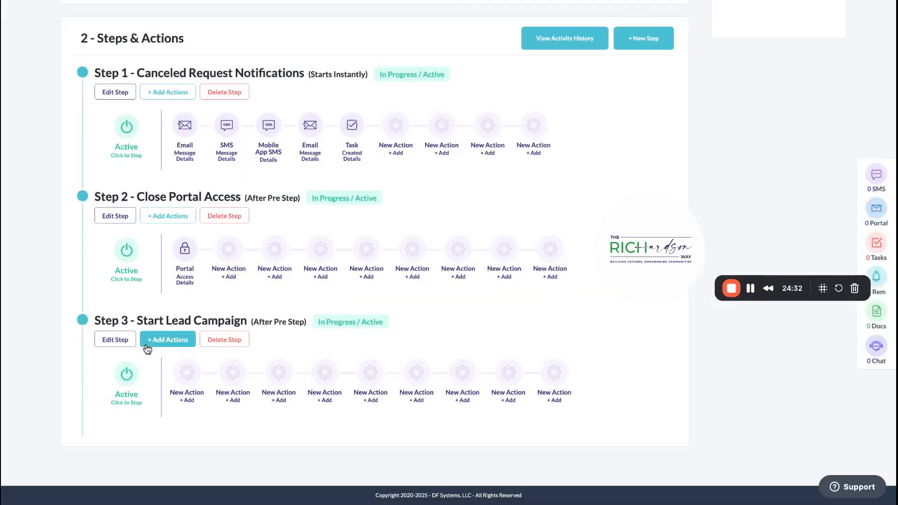
left_click(189, 374)
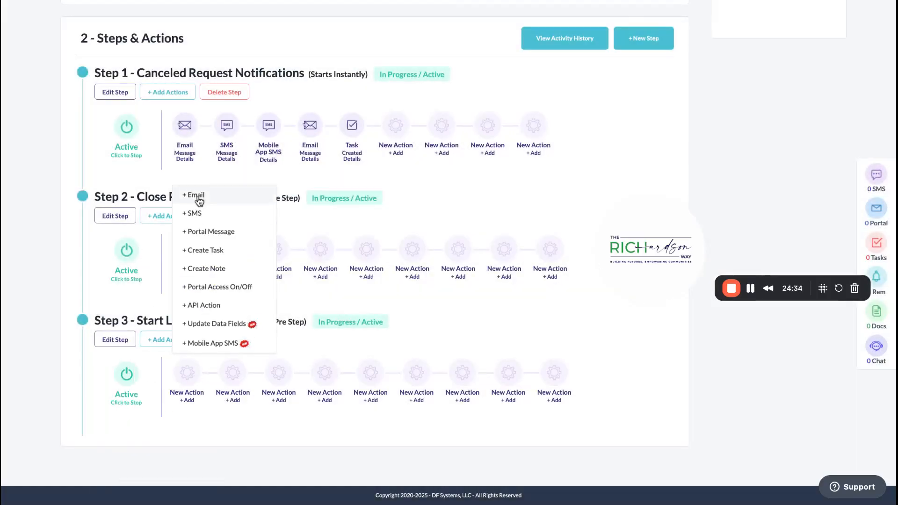
left_click(432, 371)
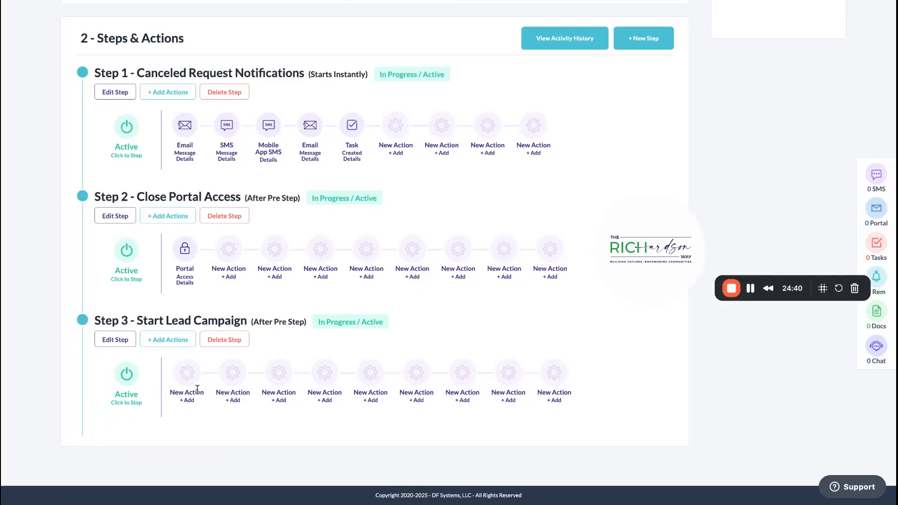
left_click(195, 374)
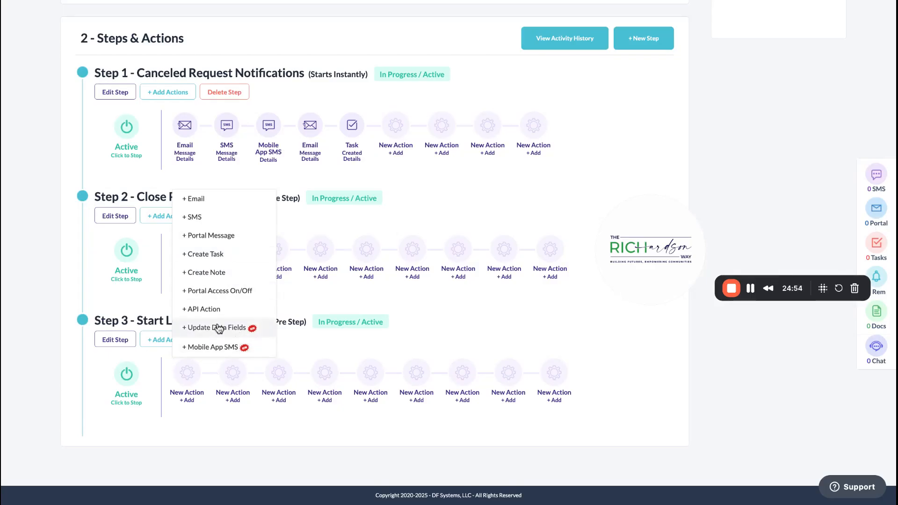
left_click(208, 308)
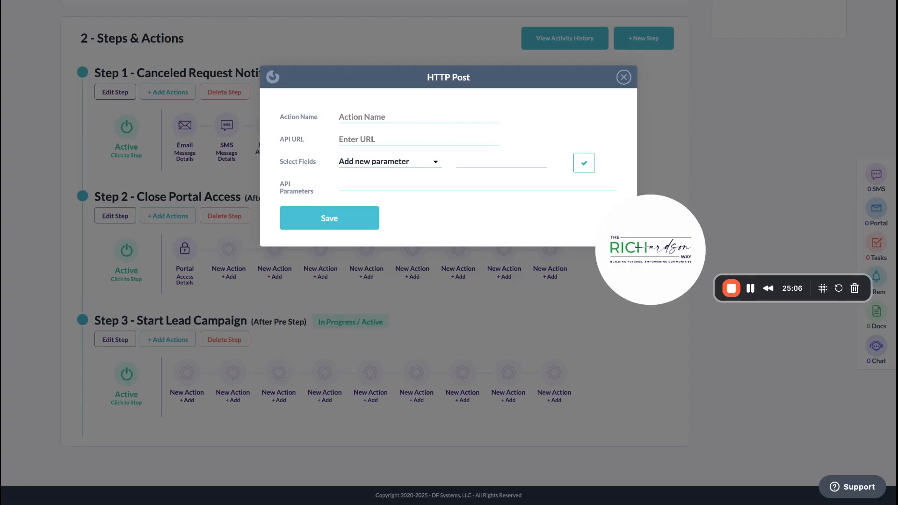
left_click(624, 78)
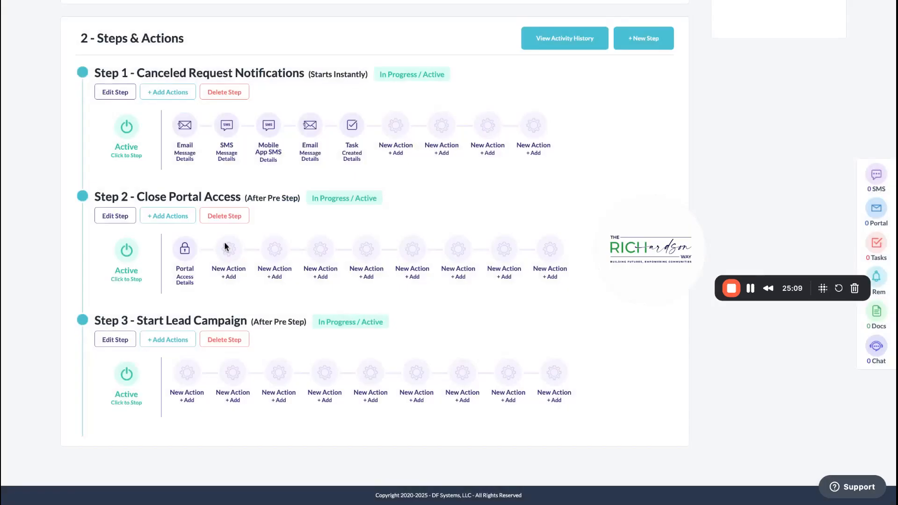
left_click(193, 374)
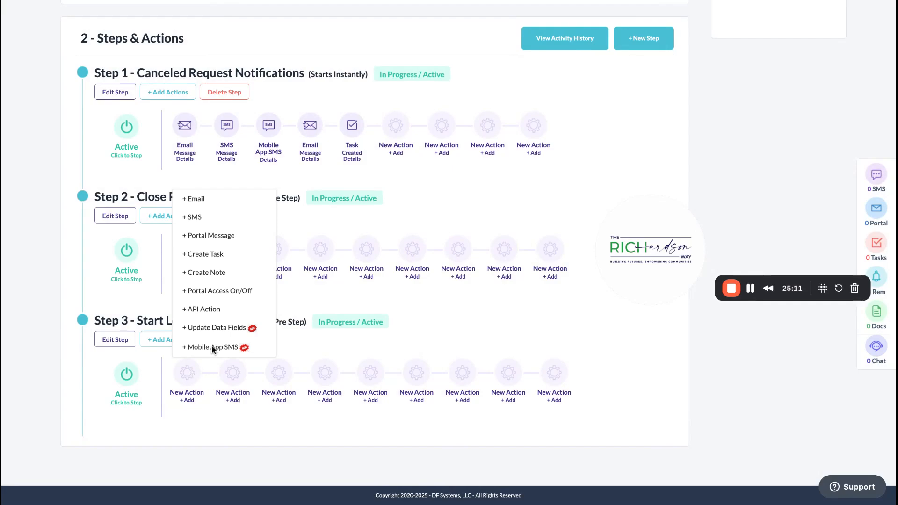
left_click(243, 329)
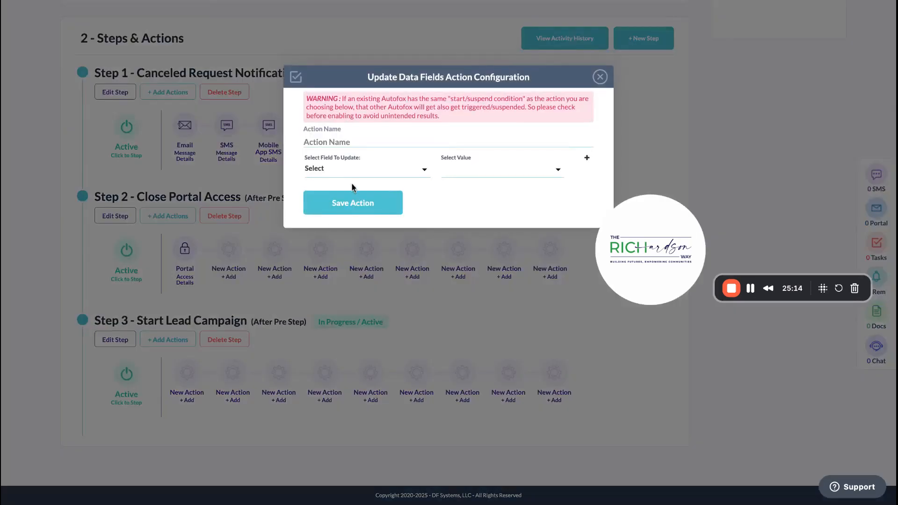
left_click(363, 141)
type("Start")
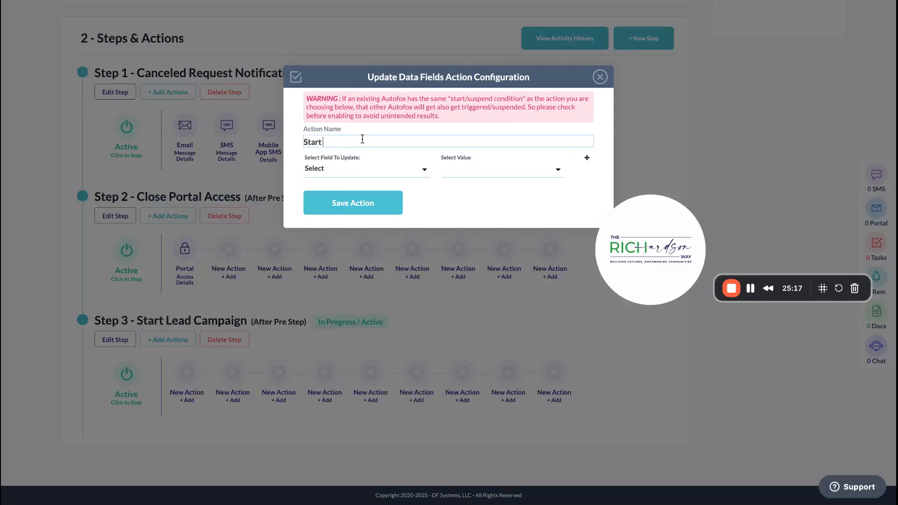
left_click(417, 153)
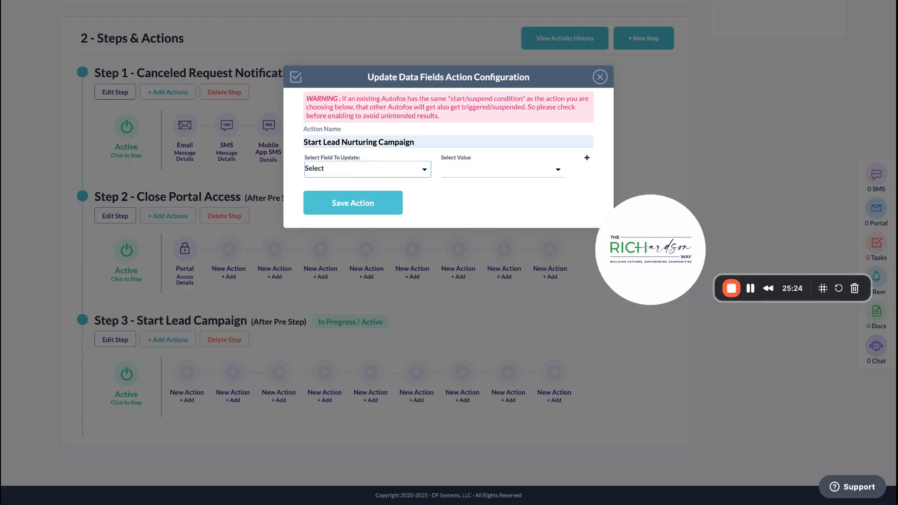
left_click(600, 77)
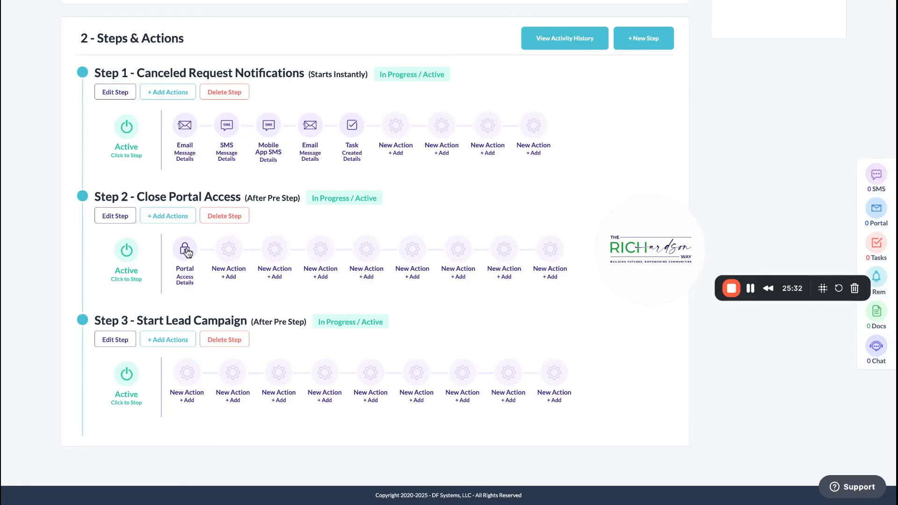
Review the Close Portal Access step's portal action and settings, and the Request To Cancel SMS action
left_click(185, 251)
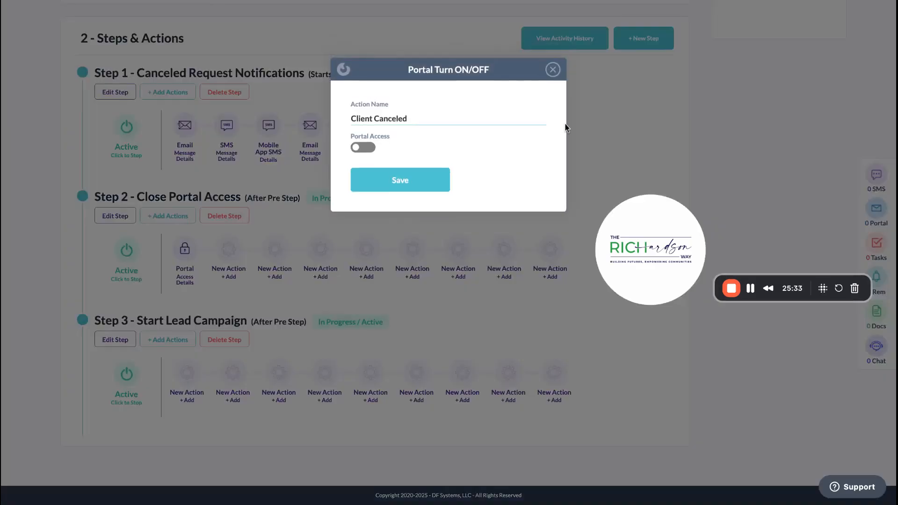
left_click(551, 69)
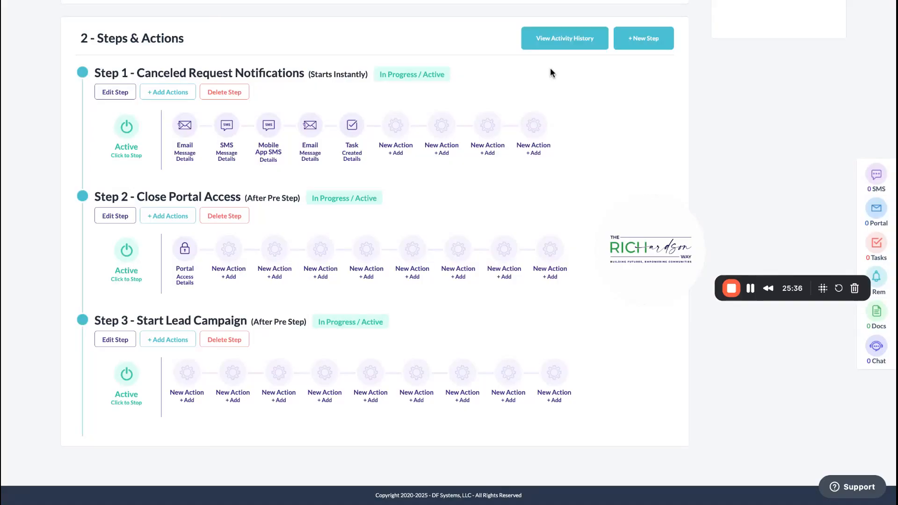
left_click(115, 215)
left_click(622, 77)
left_click(224, 133)
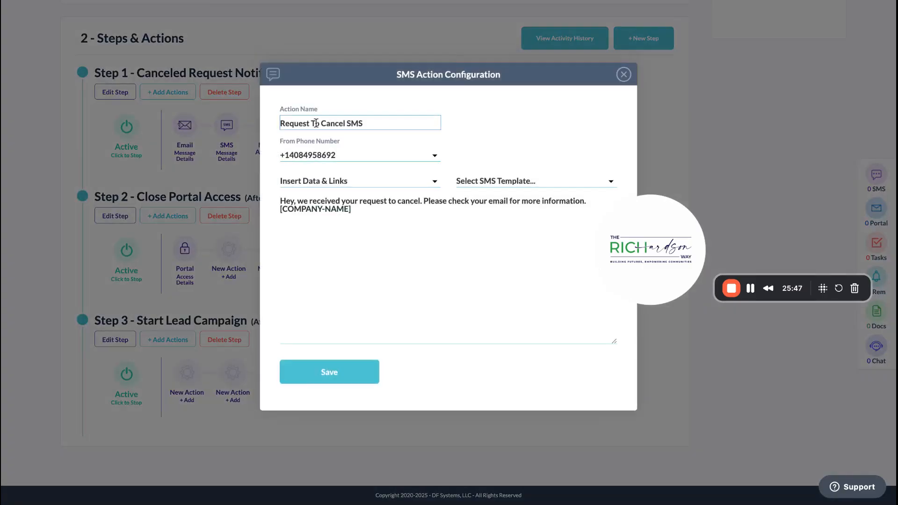
left_click(624, 78)
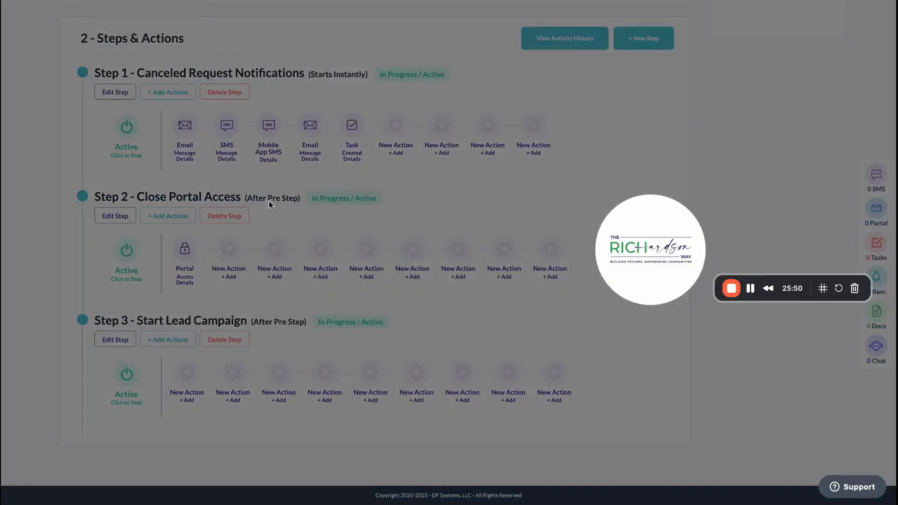
left_click(552, 69)
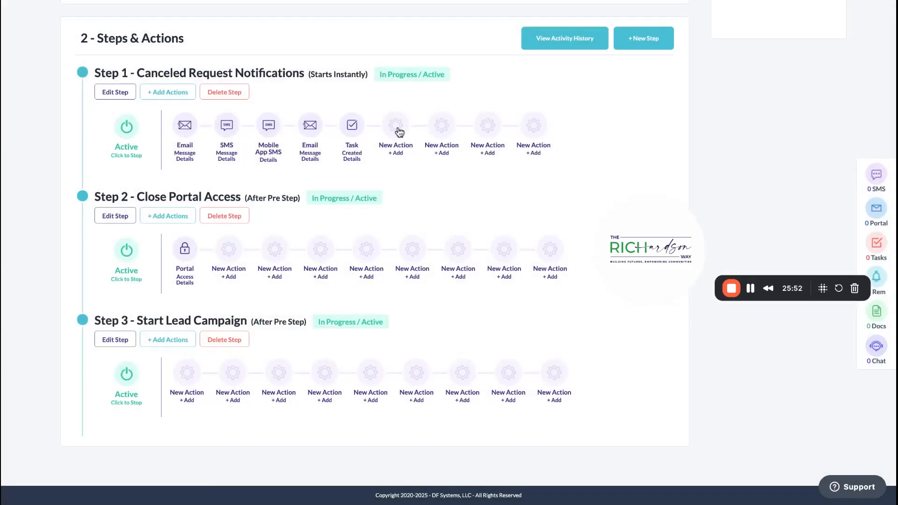
Start an Update Data Fields action named "Client Canceled" in the Canceled Request Notifications step, setting Folder to Client - Cancelled
left_click(395, 126)
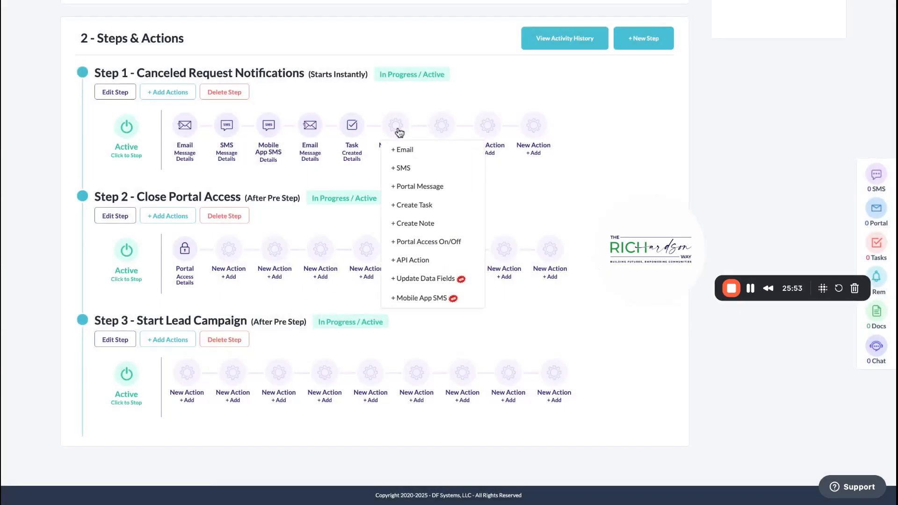
left_click(430, 279)
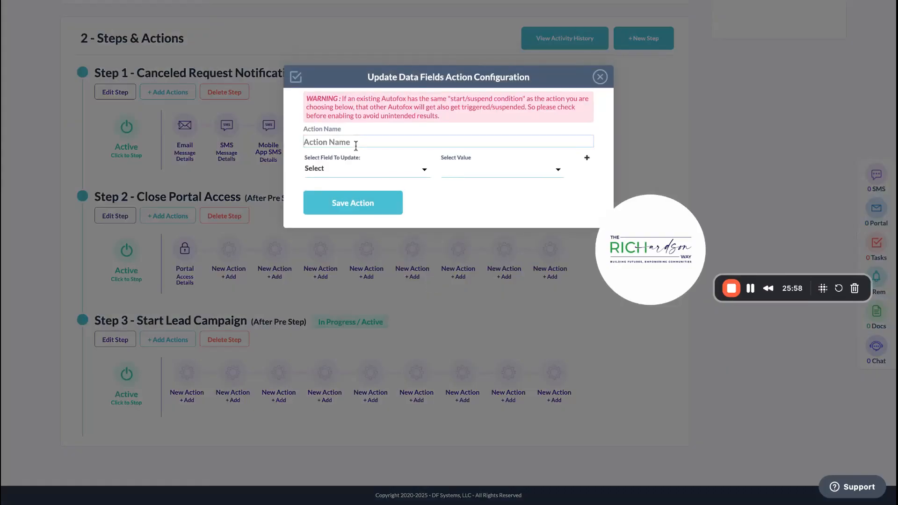
type("Client Cac")
key("BackSpace")
left_click(362, 170)
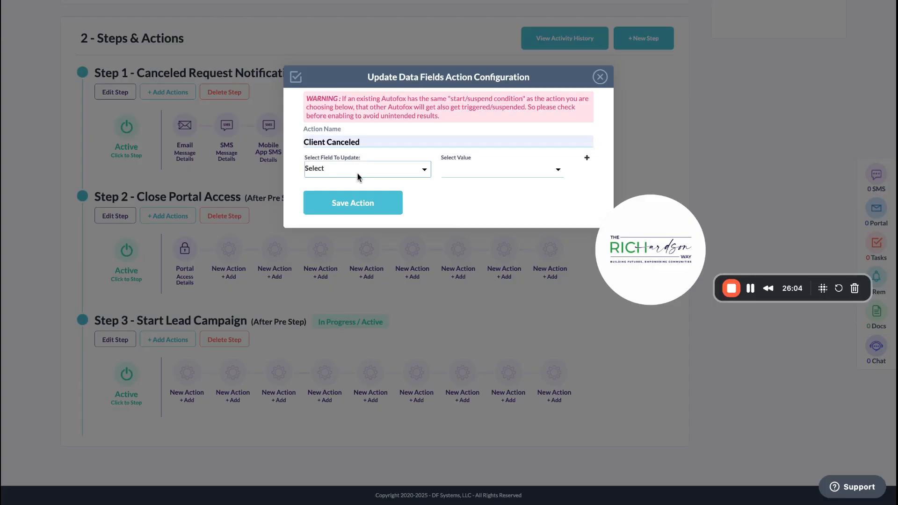
left_click(357, 173)
left_click(509, 172)
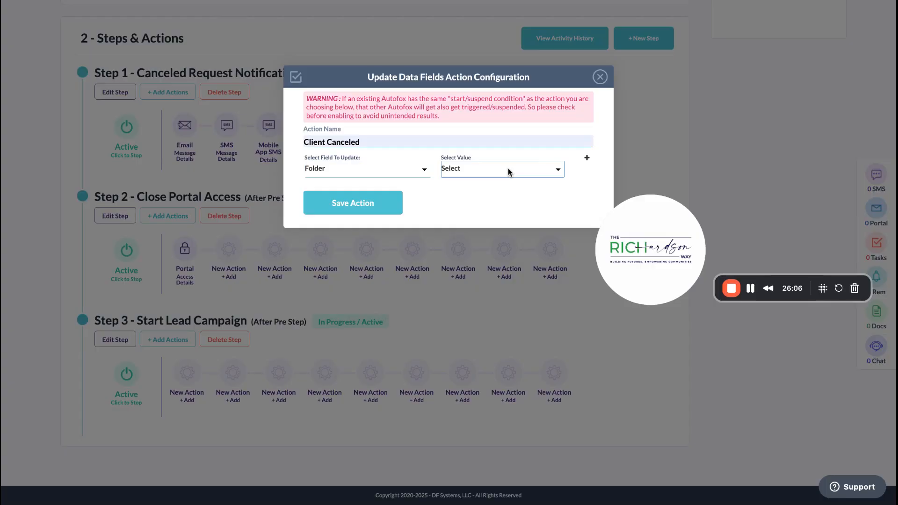
Add a second field update setting Status to Canceled - Client Request, and save the action
left_click(589, 161)
left_click(588, 160)
left_click(588, 159)
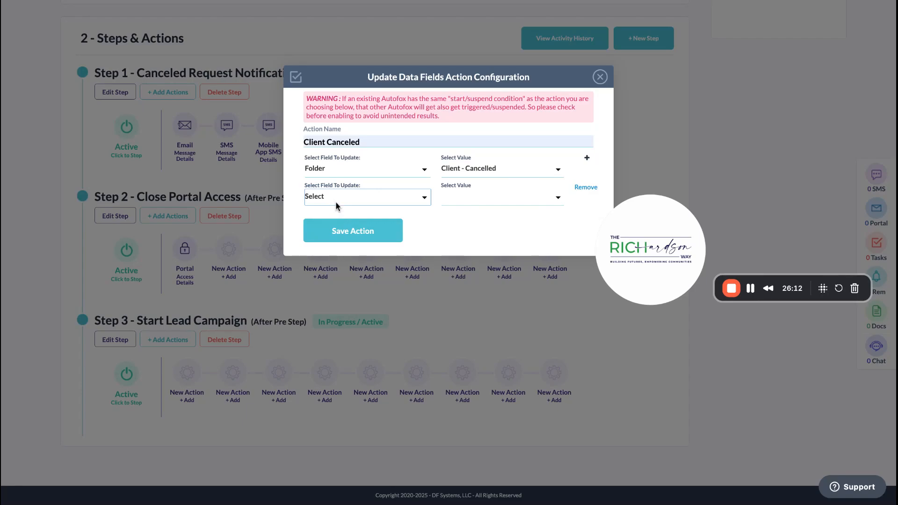
left_click(339, 260)
left_click(474, 198)
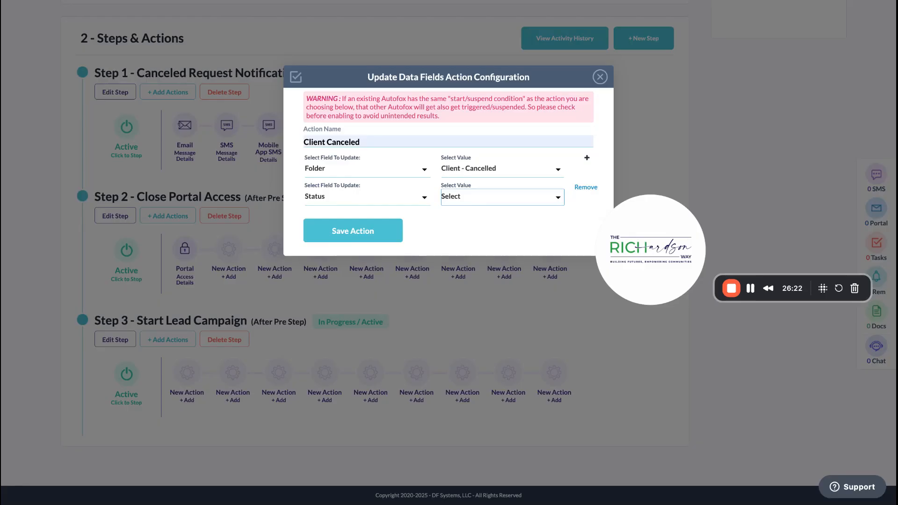
left_click(498, 239)
left_click(368, 236)
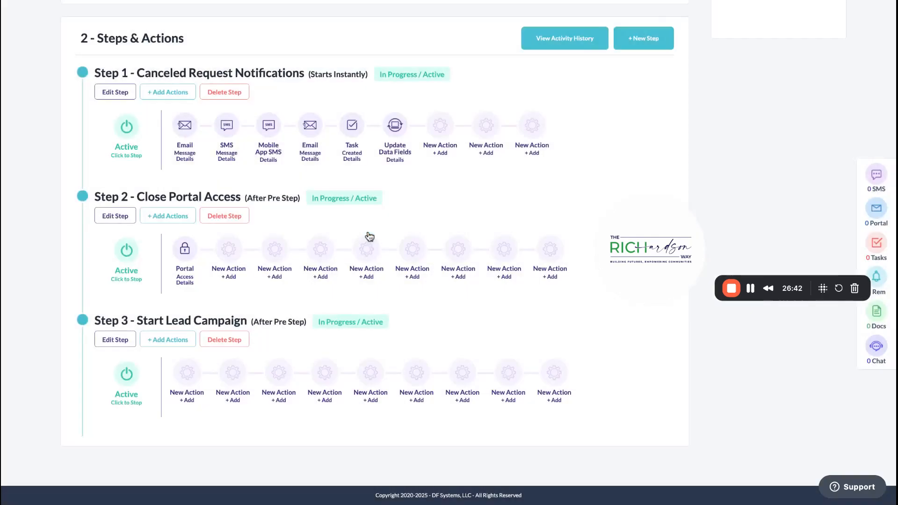
Review the folder and status values of the Update Data Fields action in the Canceled Request Notifications step
left_click(397, 125)
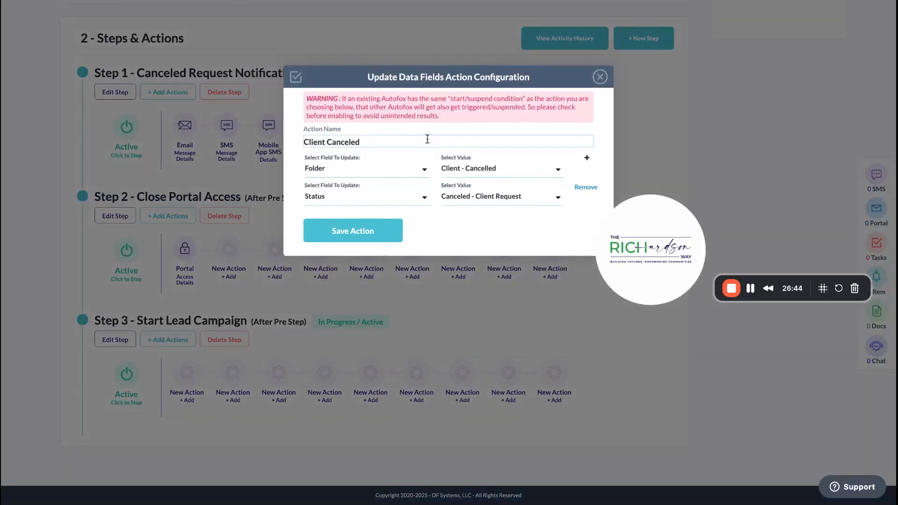
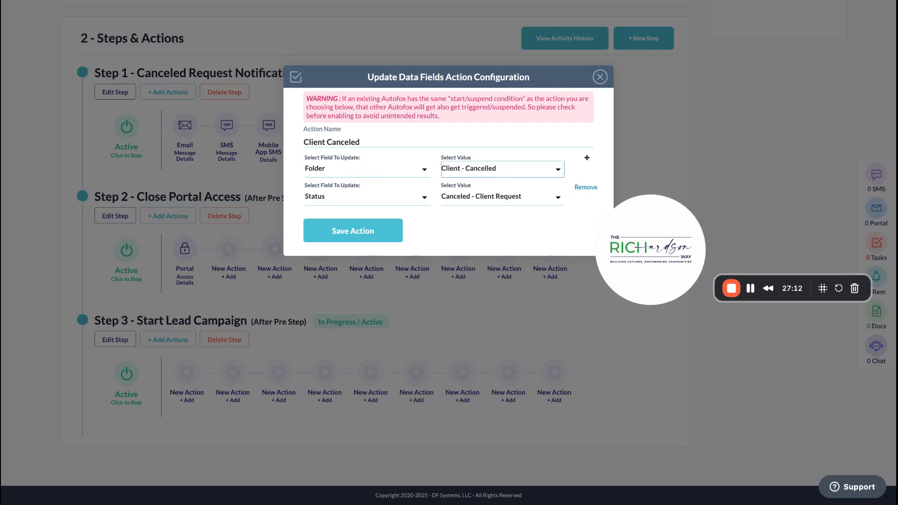
left_click(496, 184)
left_click(600, 77)
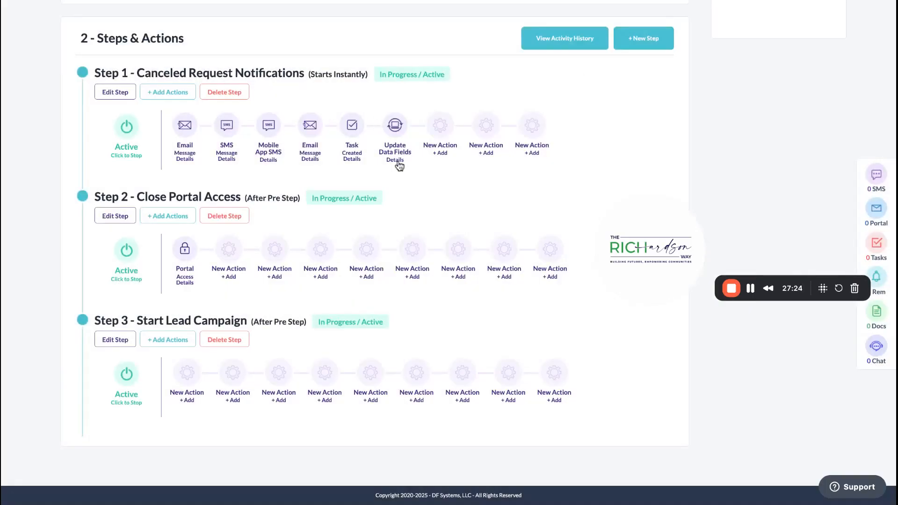
Delete the Update Data Fields action from the Canceled Request Notifications step
left_click(398, 162)
left_click(557, 204)
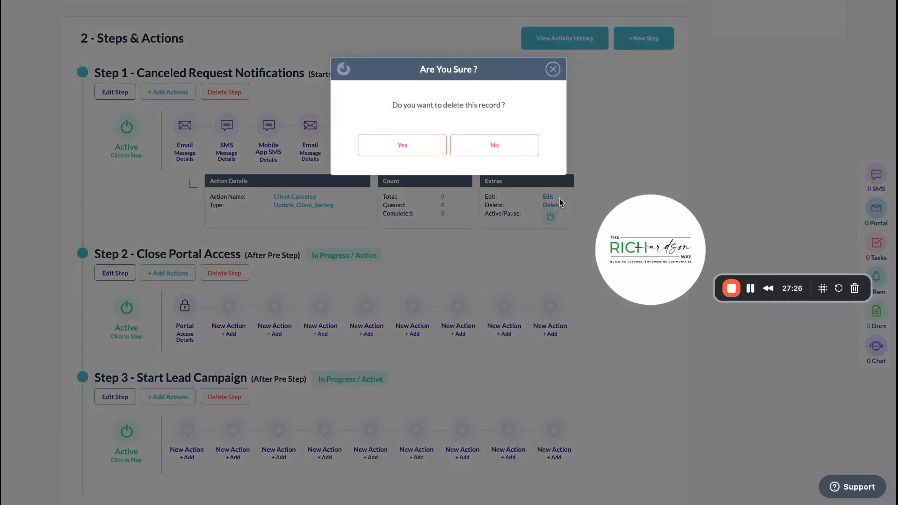
left_click(370, 152)
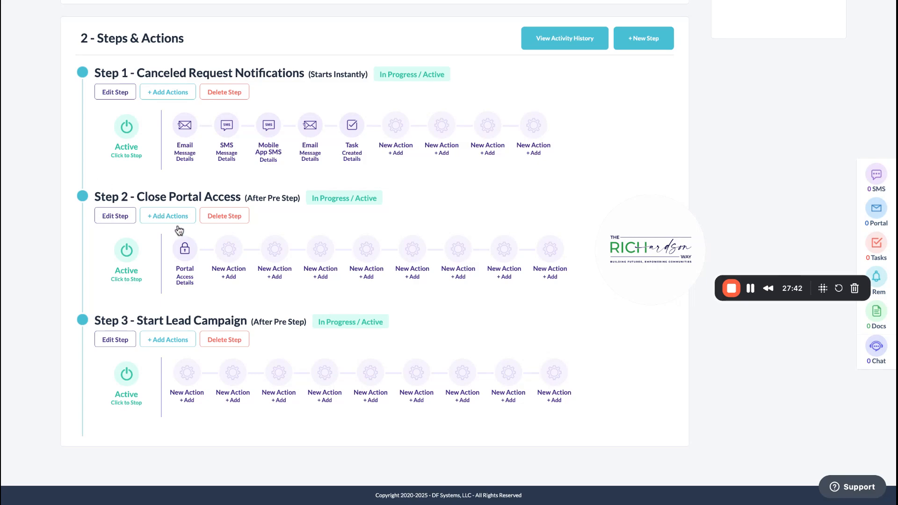
Check the portal access action and the start and interval settings of the Close Portal Access step
left_click(185, 248)
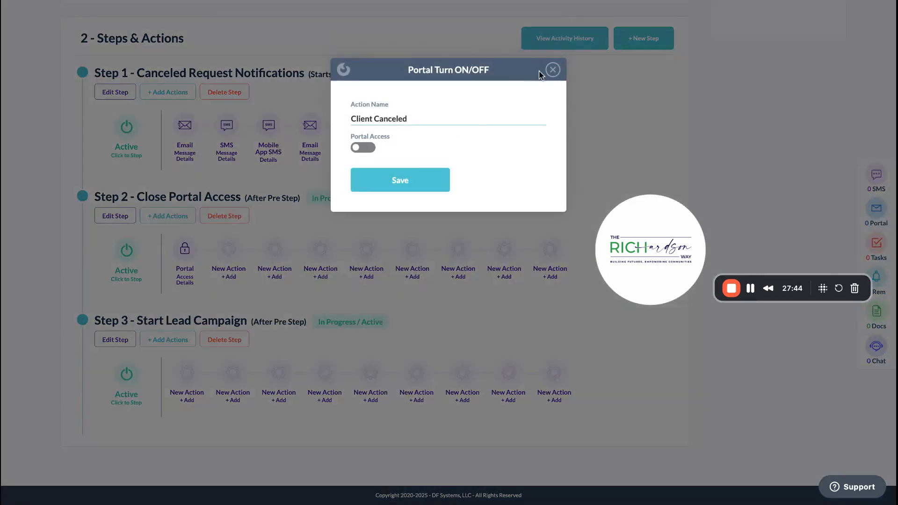
left_click(552, 69)
left_click(129, 219)
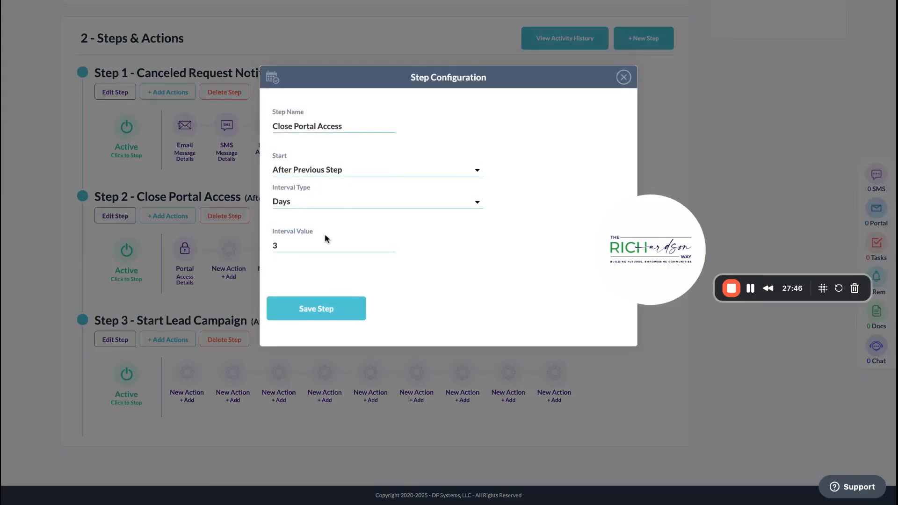
left_click(625, 70)
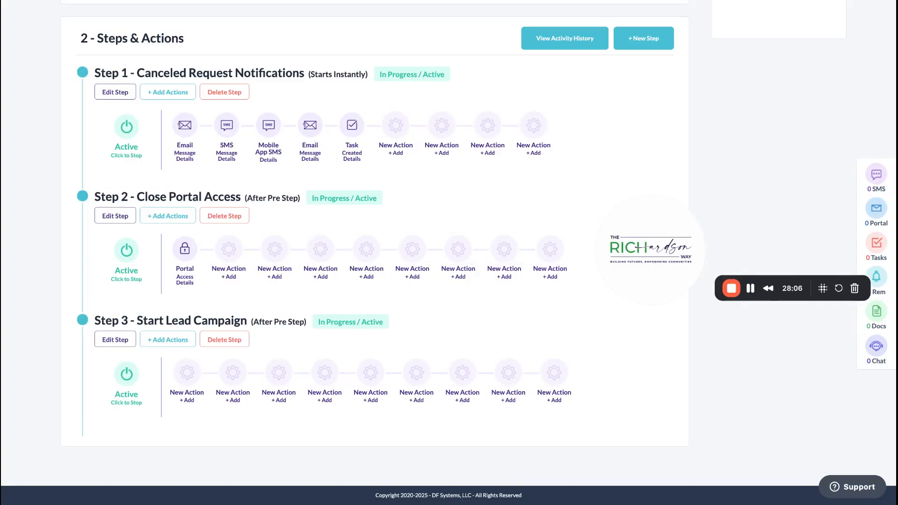
left_click(101, 217)
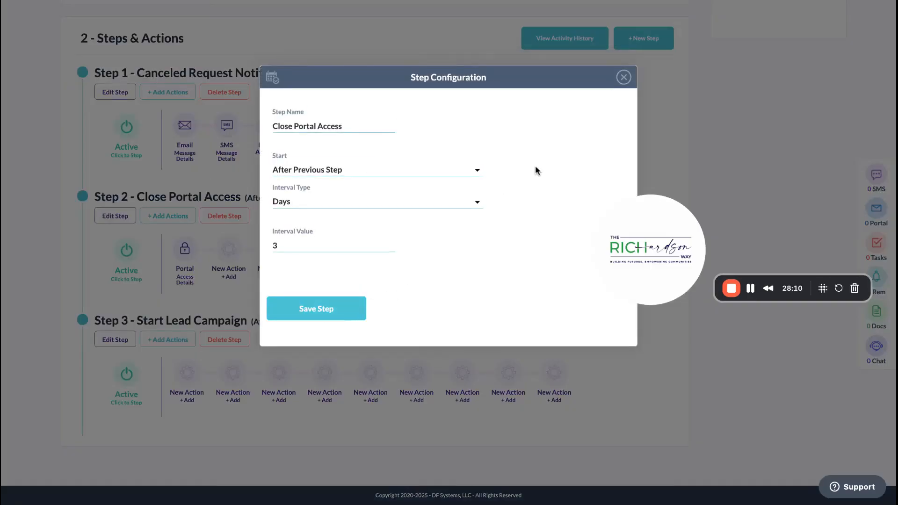
left_click(624, 78)
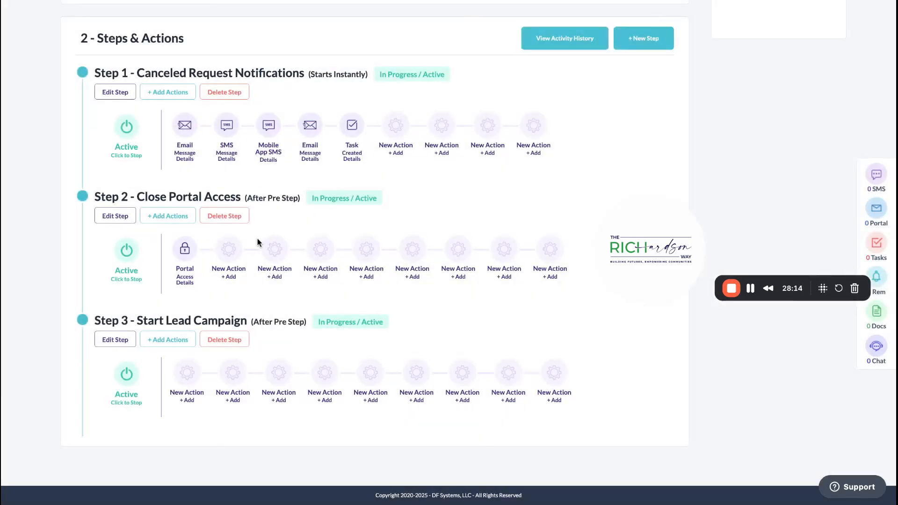
Add an Update Data Fields action named Client Canceled to the Close Portal Access step, setting Folder to Client - Inactive
left_click(227, 253)
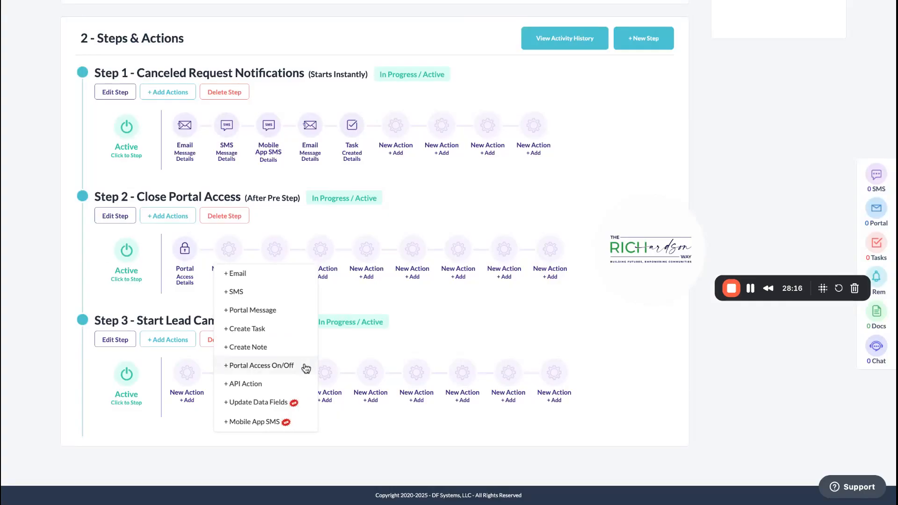
left_click(262, 402)
left_click(369, 140)
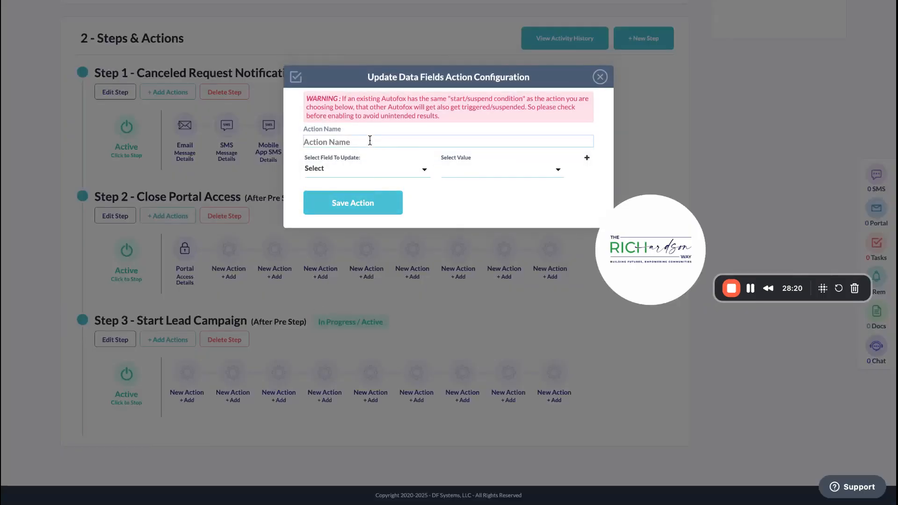
type("Client Canceled")
left_click(380, 148)
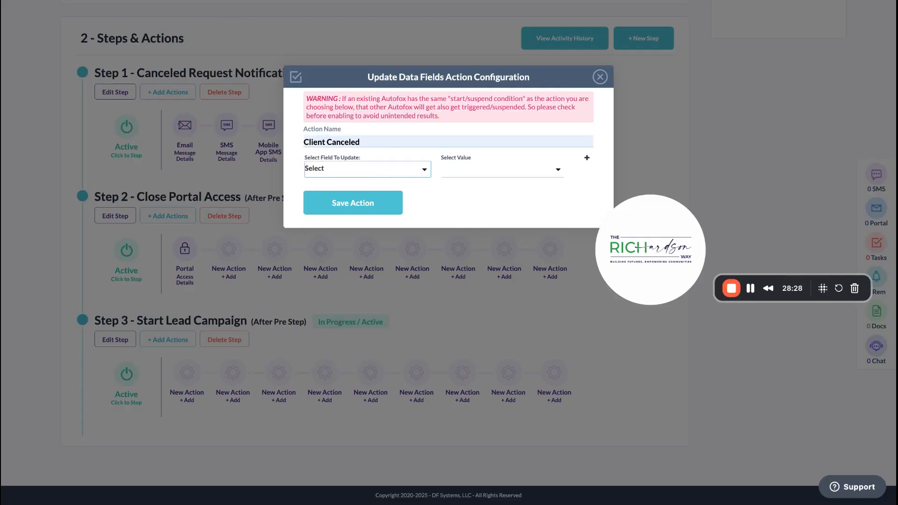
left_click(424, 193)
left_click(481, 176)
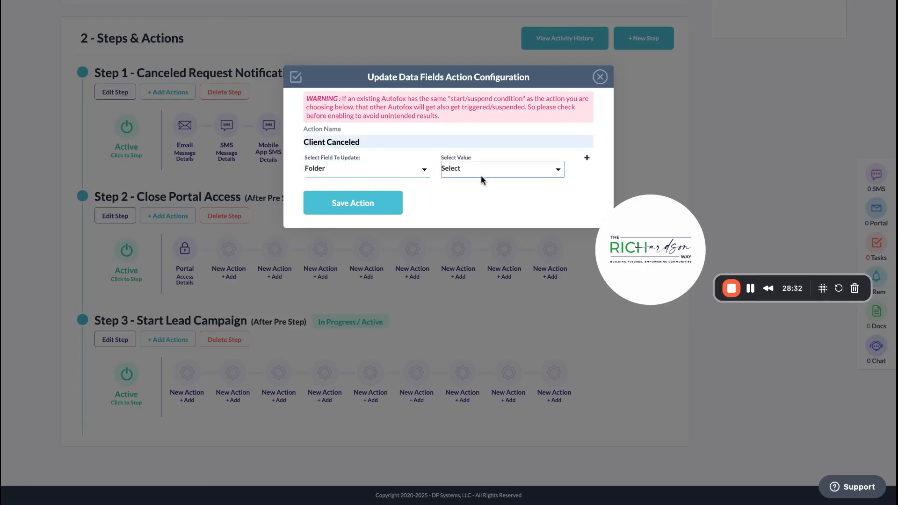
left_click(506, 171)
Add a second field update to the Client Canceled action setting Status to Canceled - Client Request, and save the action
left_click(587, 158)
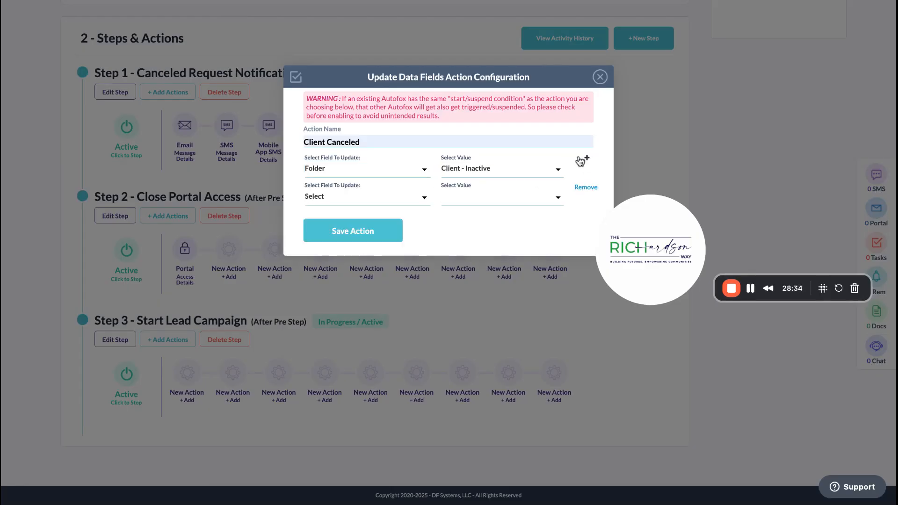
left_click(373, 202)
left_click(374, 208)
left_click(476, 202)
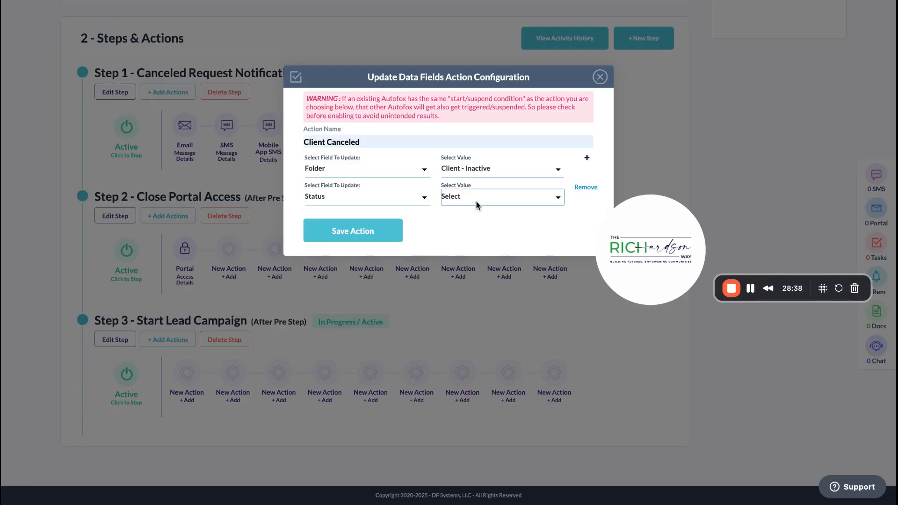
left_click(495, 198)
left_click(343, 228)
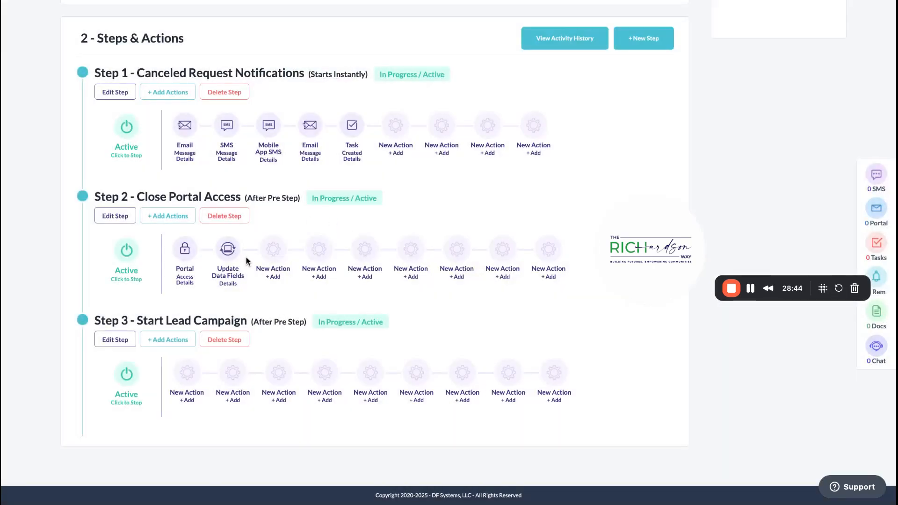
Add an Update Data Fields action named Start Client Onboarding to the Start Lead Campaign step
left_click(185, 384)
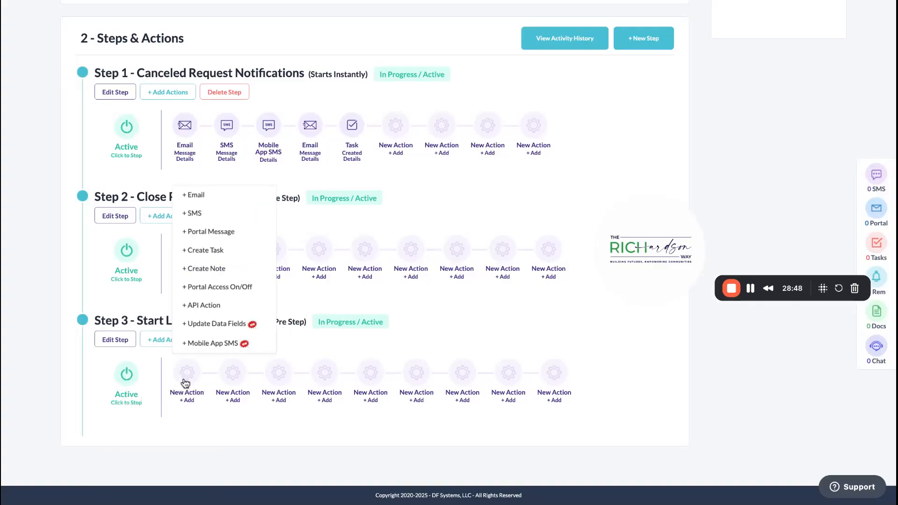
left_click(399, 300)
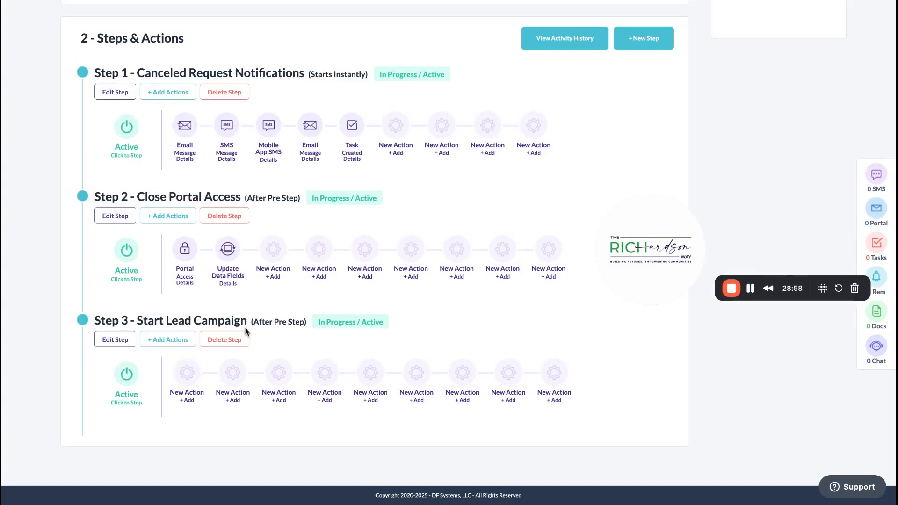
left_click(199, 373)
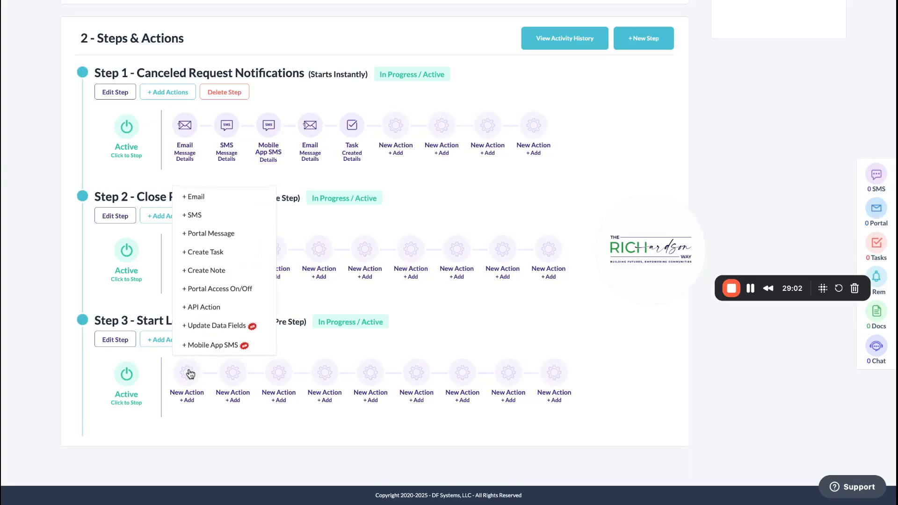
left_click(223, 330)
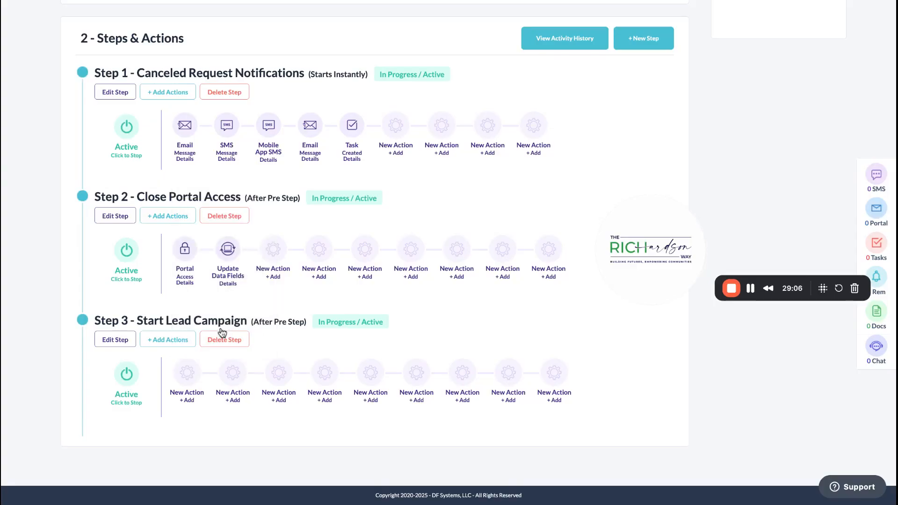
left_click(373, 141)
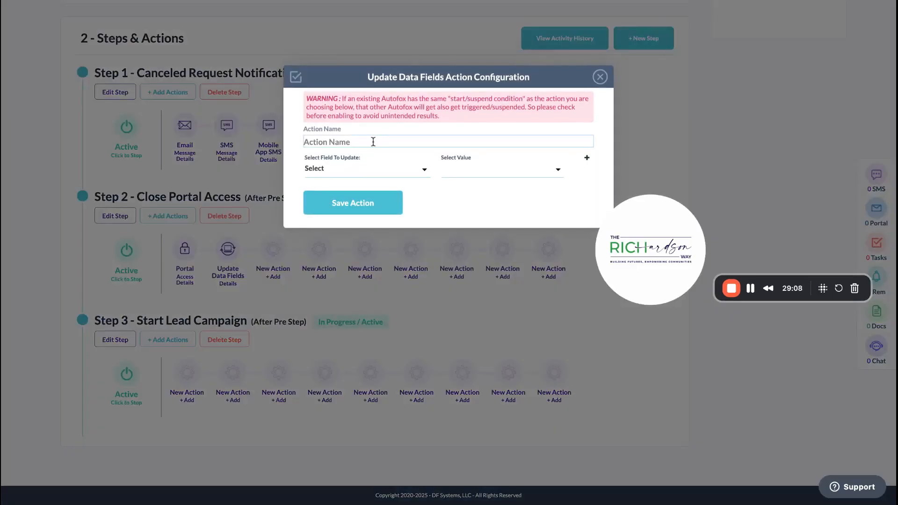
type("Start Client Onboarding")
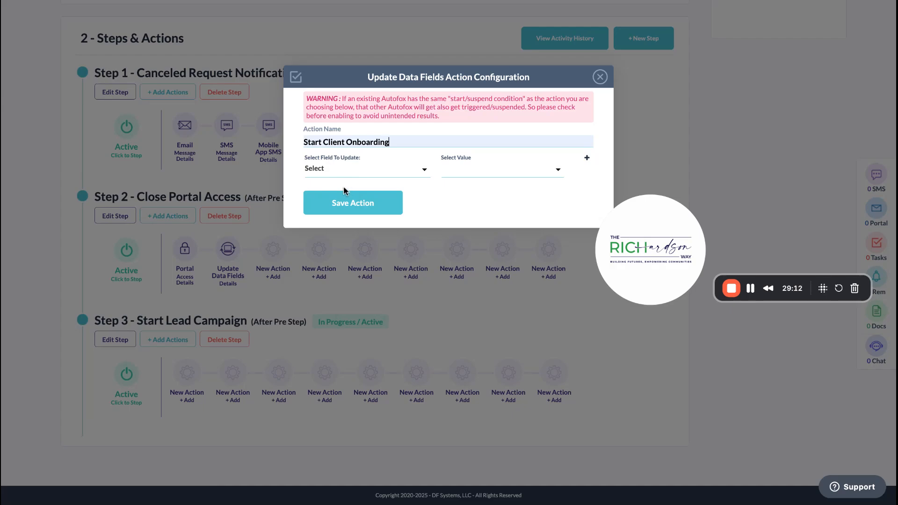
Set the action's first field update to change Customer Type to Lead
left_click(343, 170)
left_click(404, 167)
left_click(394, 217)
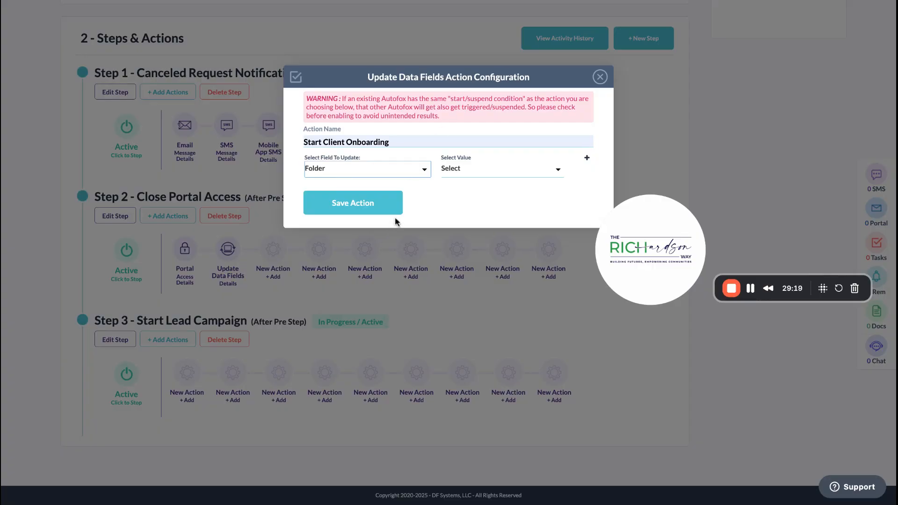
left_click(391, 165)
left_click(427, 128)
left_click(481, 174)
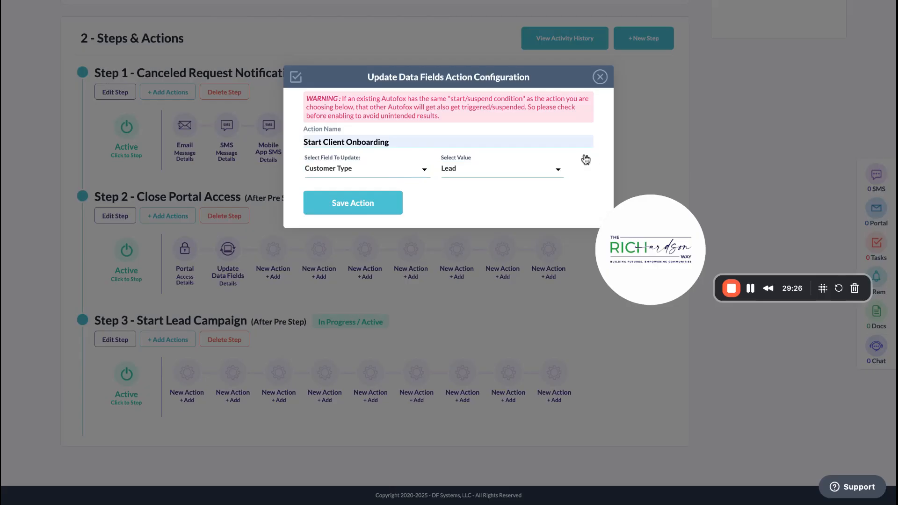
Add a second field update setting Folder to Lead - Active
left_click(587, 159)
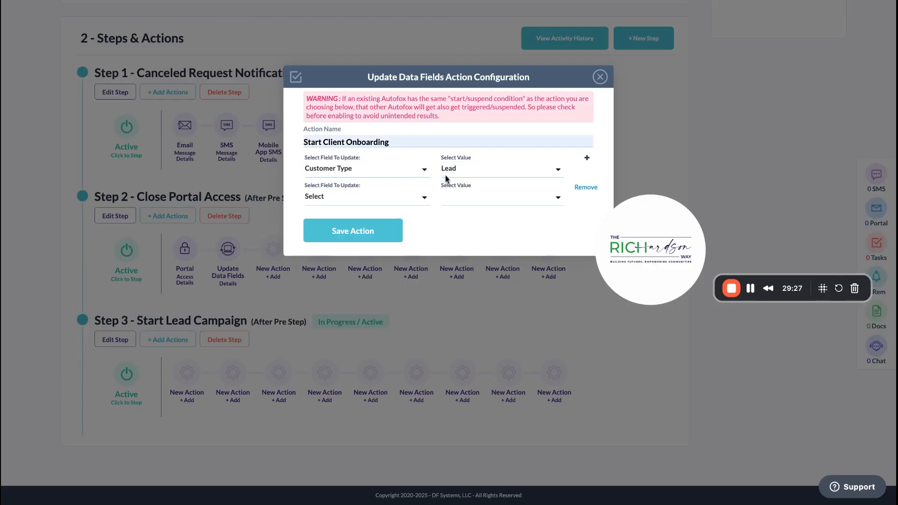
left_click(387, 197)
left_click(478, 199)
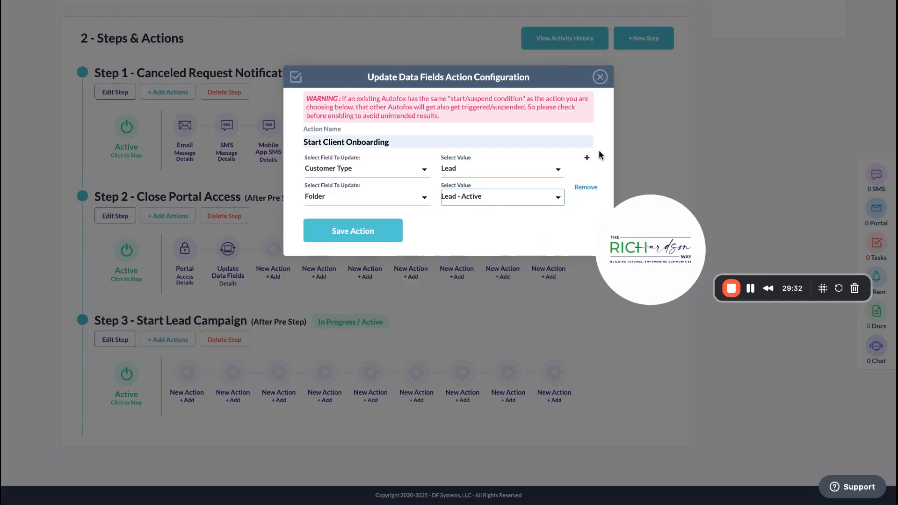
Add a third field update setting Status to Active, and save the Start Client Onboarding action
left_click(586, 157)
left_click(389, 229)
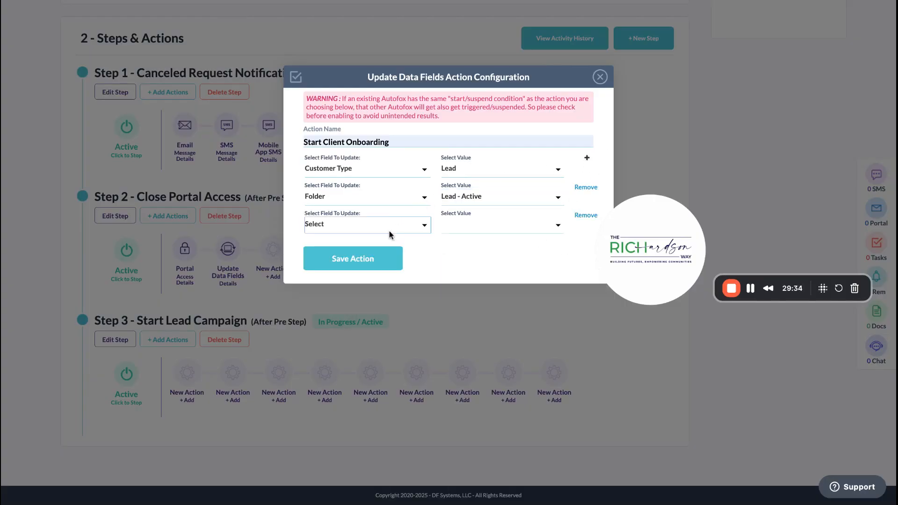
left_click(389, 232)
left_click(487, 225)
left_click(484, 197)
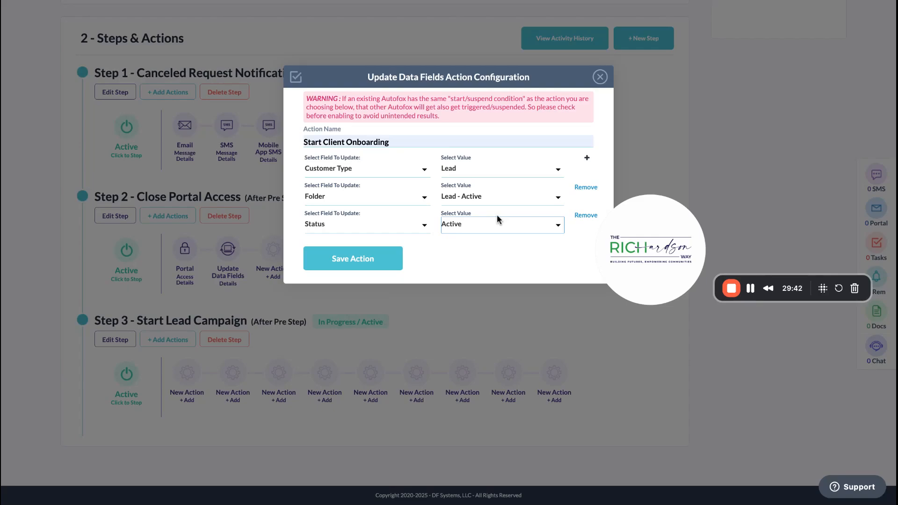
left_click(372, 257)
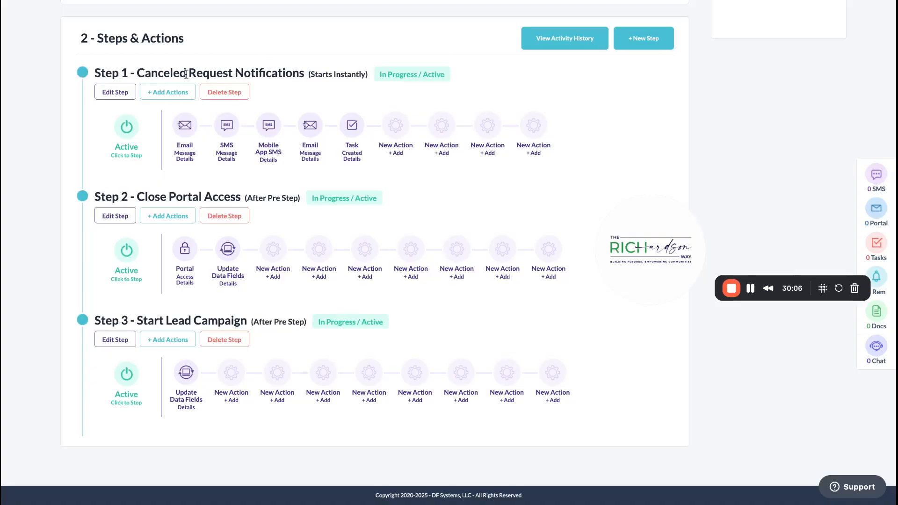
Review the client email, the team email and the task of the Canceled Request Notifications step
left_click(186, 130)
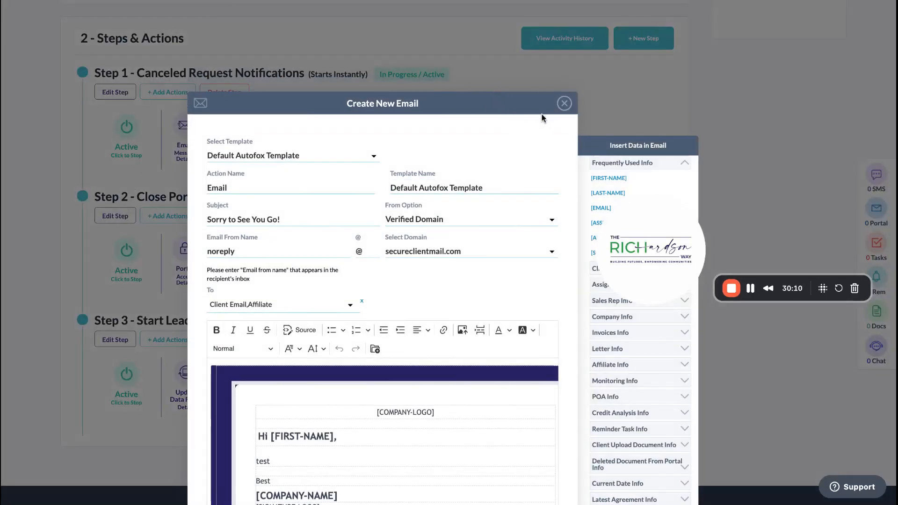
left_click(563, 104)
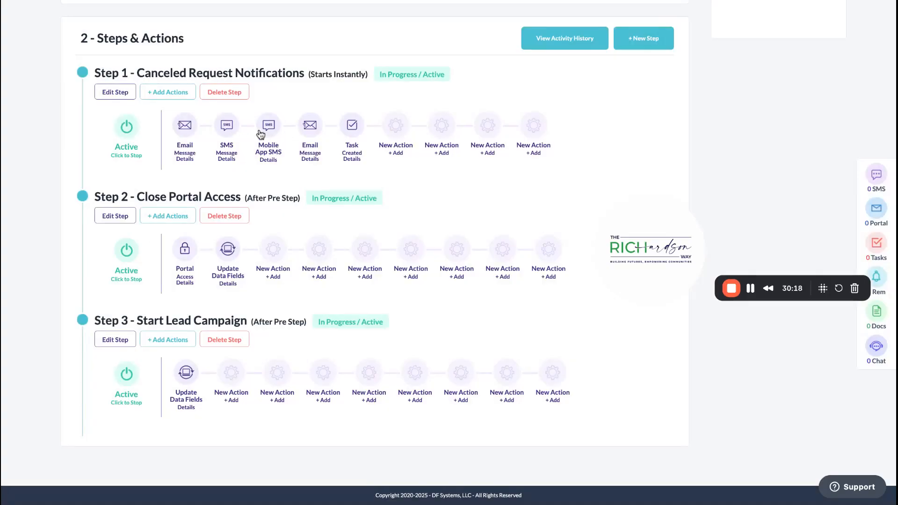
left_click(298, 129)
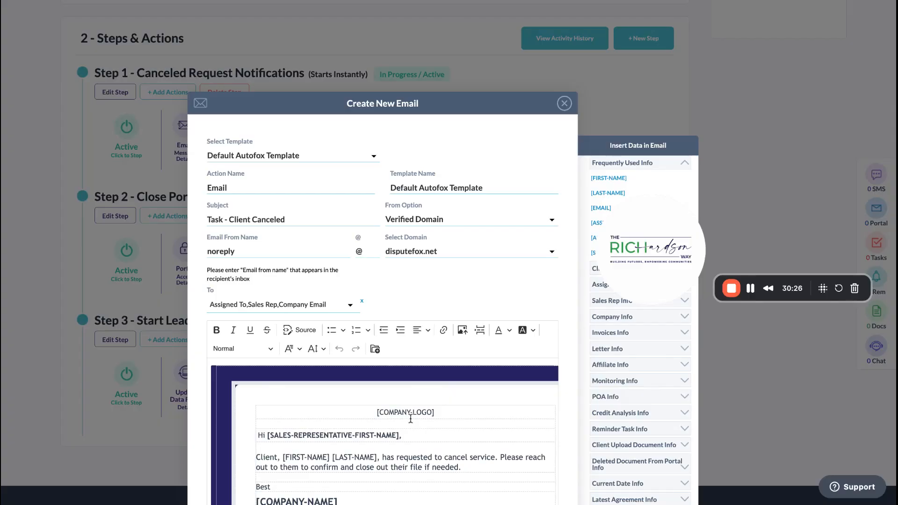
left_click(565, 104)
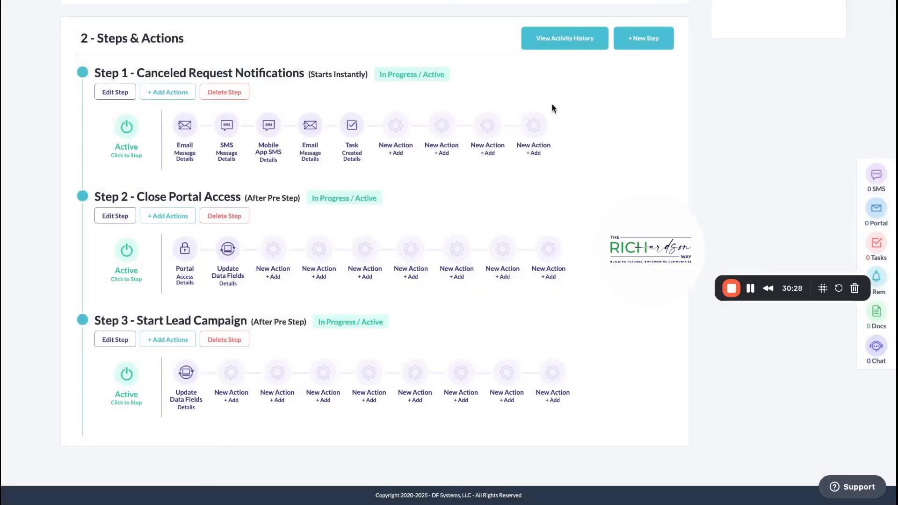
left_click(353, 126)
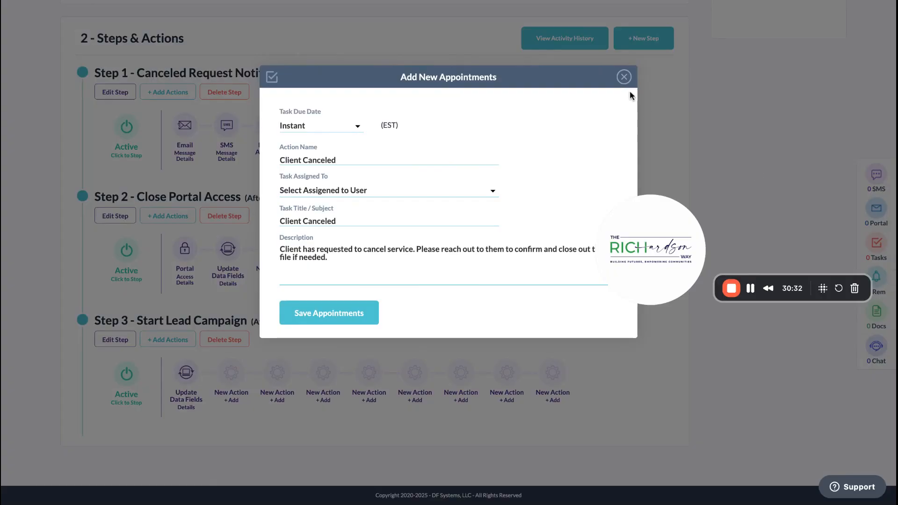
left_click(623, 77)
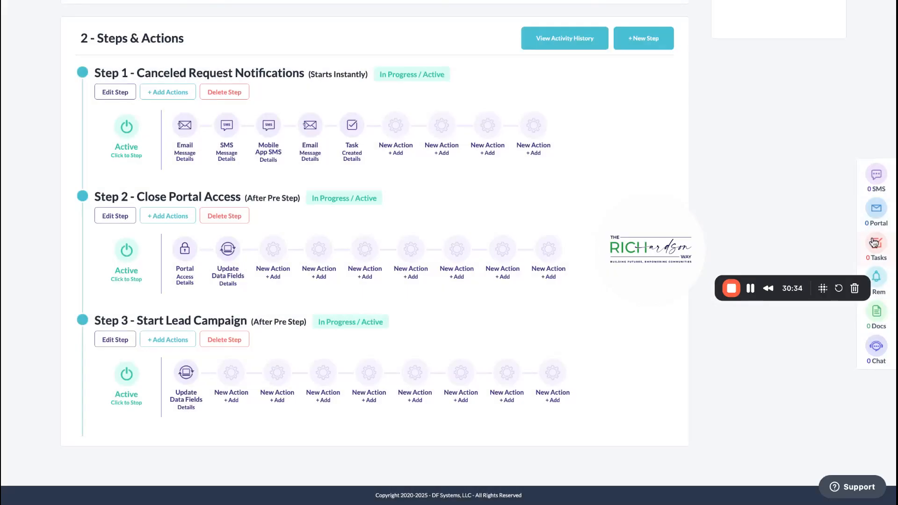
Review the portal access action and the folder and status updates of the Close Portal Access step
left_click_drag(672, 254, 670, 276)
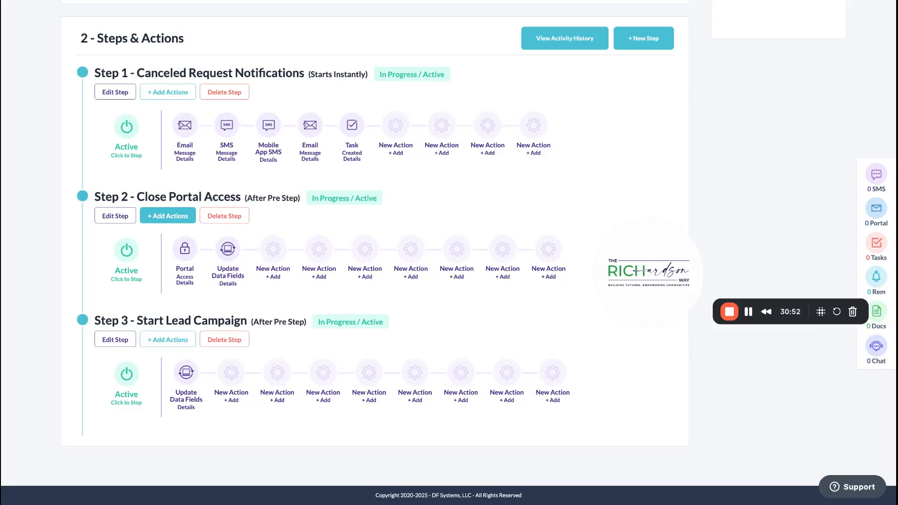
left_click(187, 255)
left_click(553, 71)
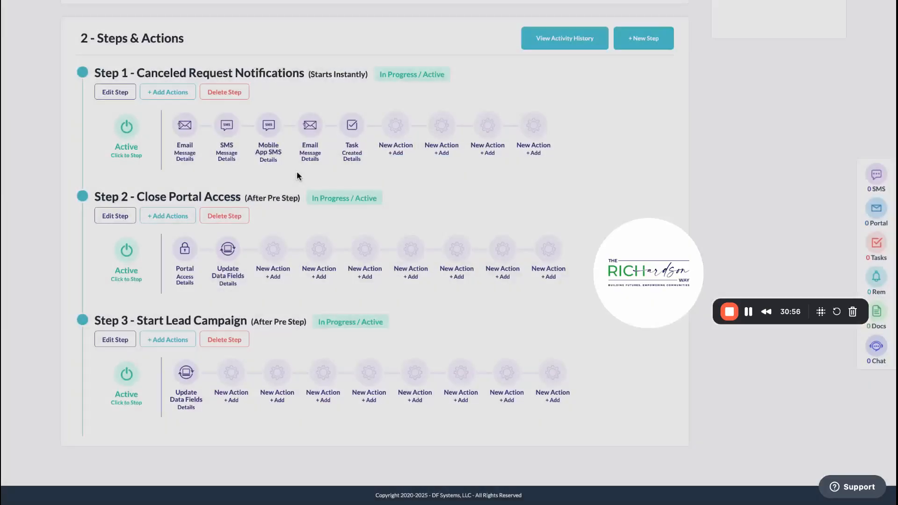
left_click(234, 250)
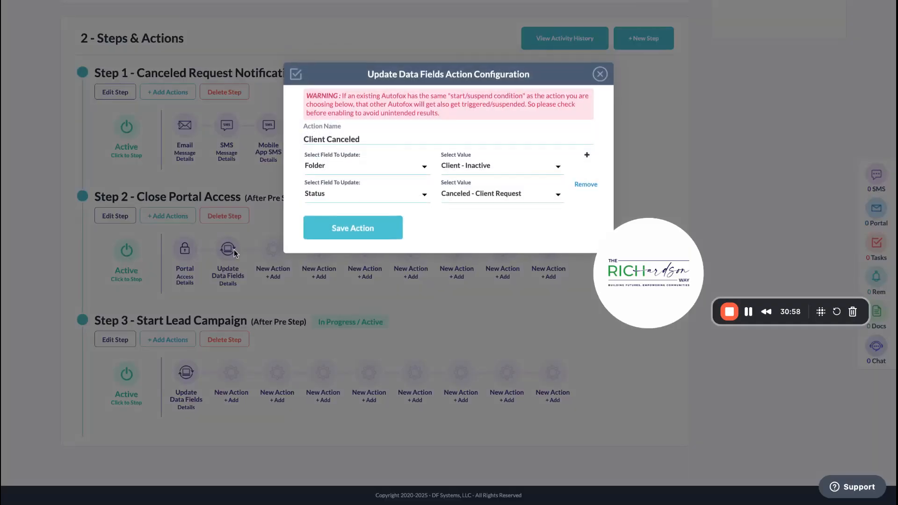
left_click(600, 79)
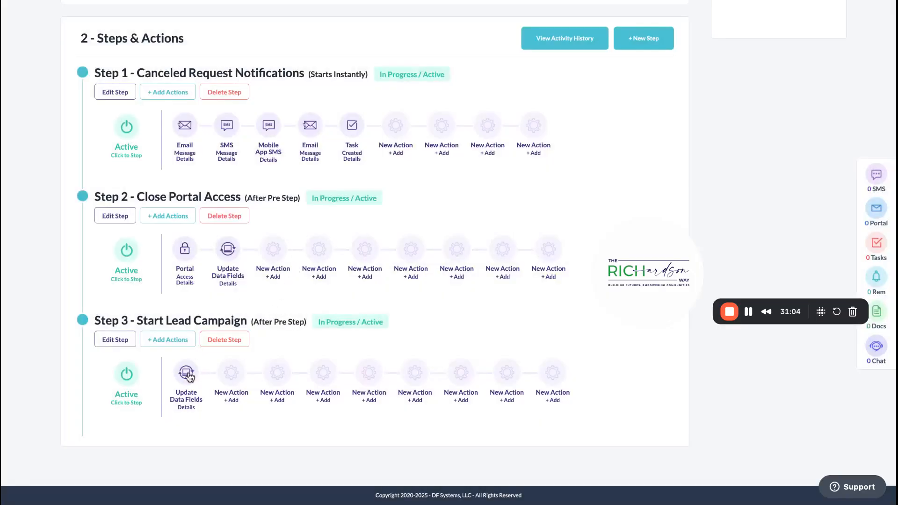
Review the start and interval settings and the field updates of the Start Lead Campaign step
left_click(121, 340)
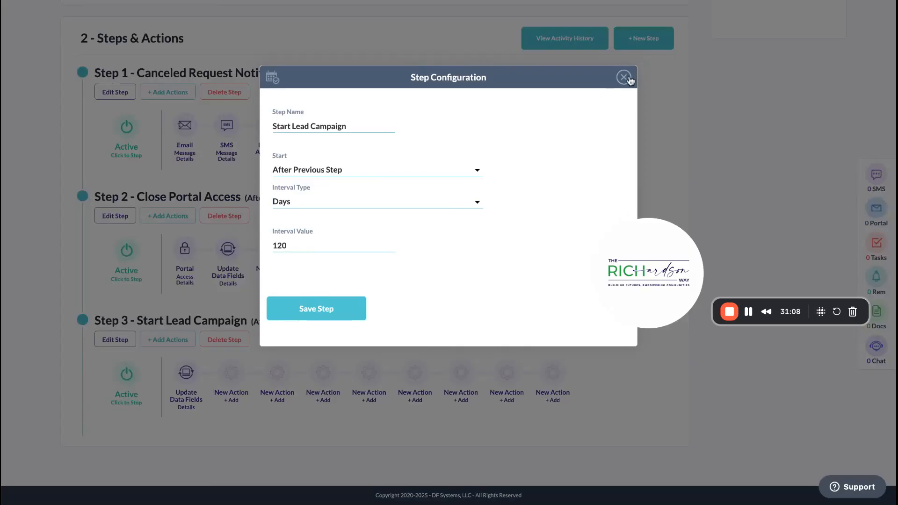
left_click(629, 80)
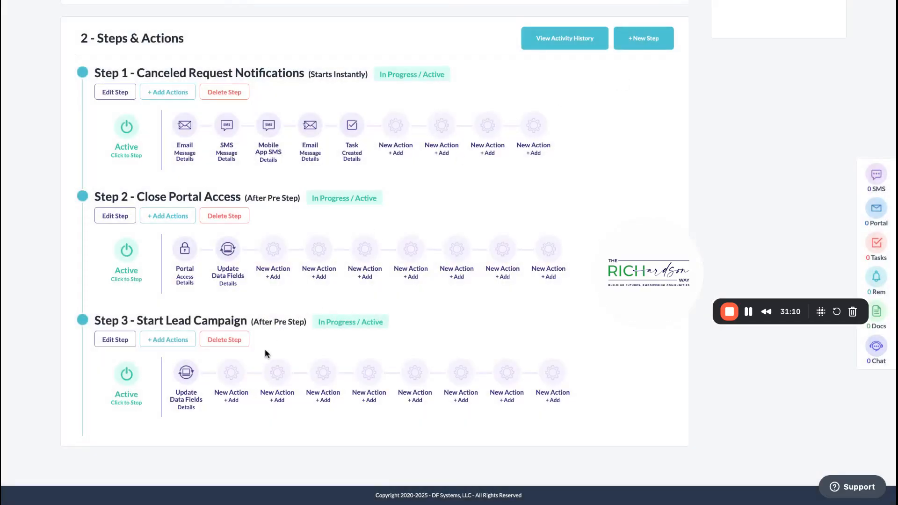
left_click(186, 373)
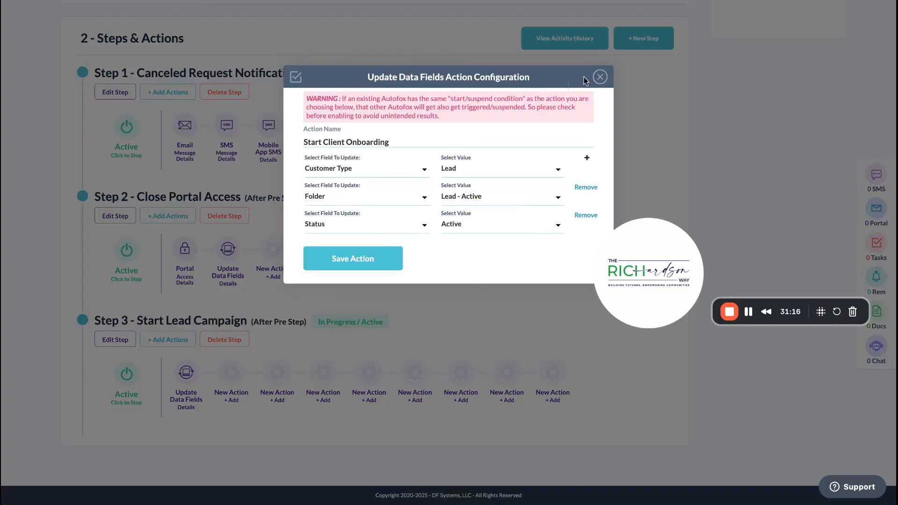
left_click(599, 77)
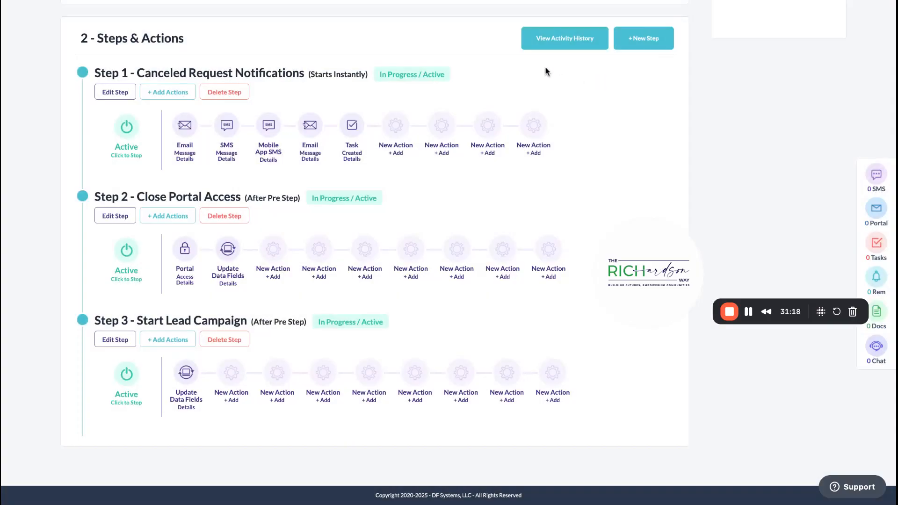
Add "You still need to stop/pause their billing!" to the description of the Client Canceled task in Step 1, and save the task
left_click(352, 125)
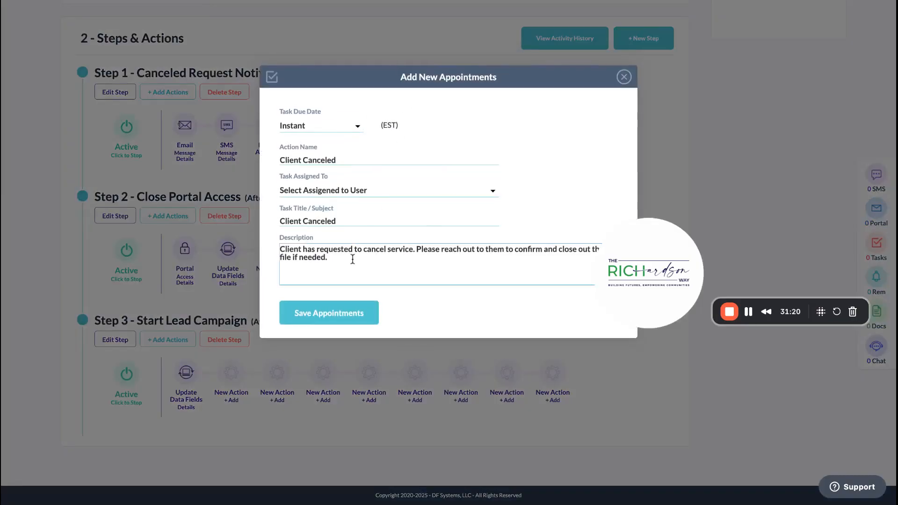
left_click_drag(636, 254, 683, 139)
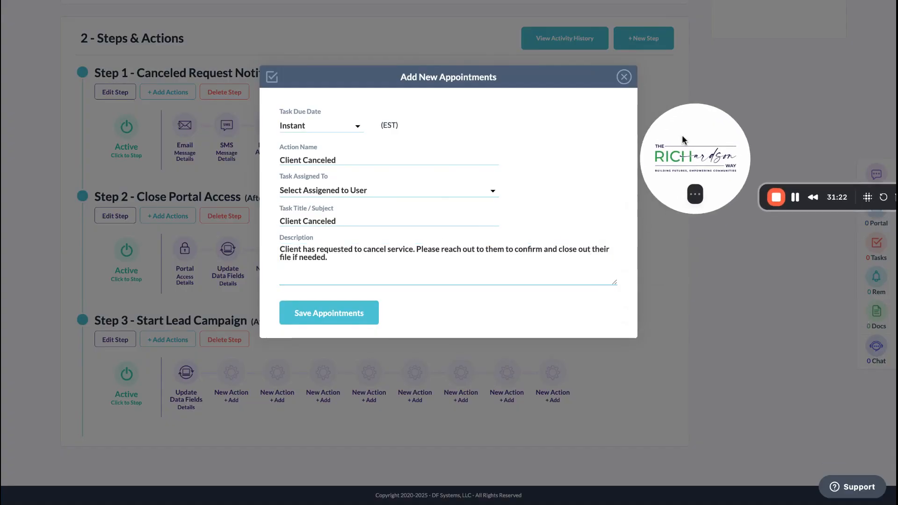
left_click(470, 257)
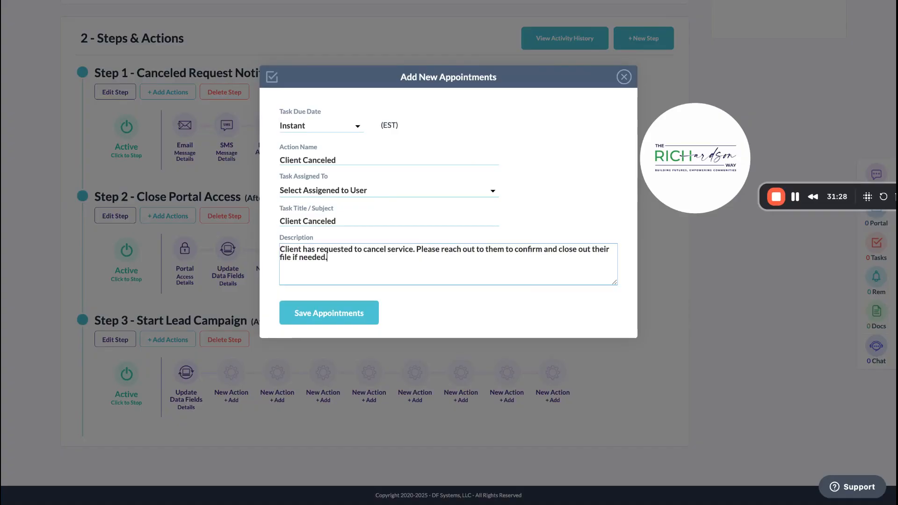
type("You still need")
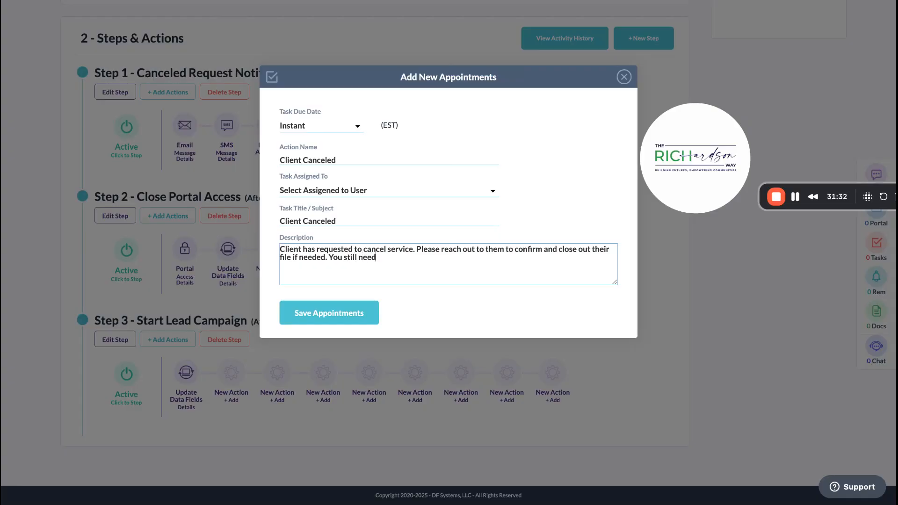
type(" to stop/pause their billing")
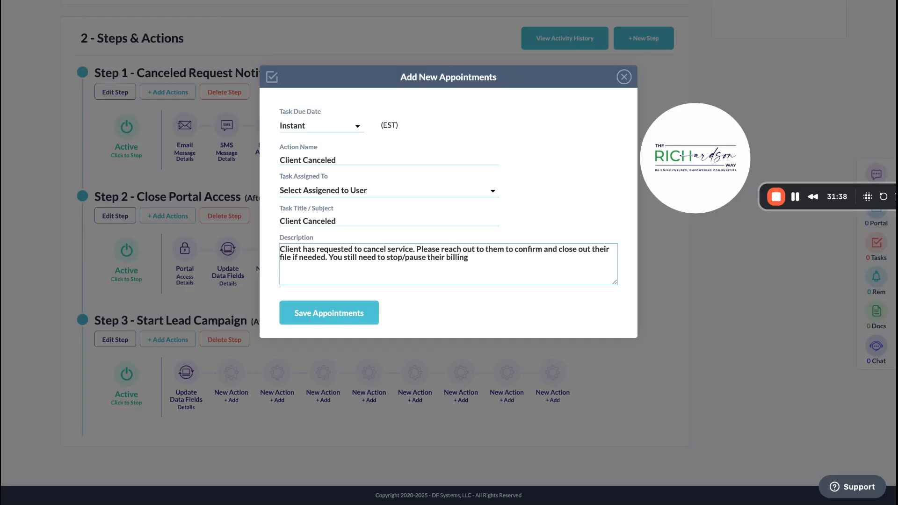
type("!")
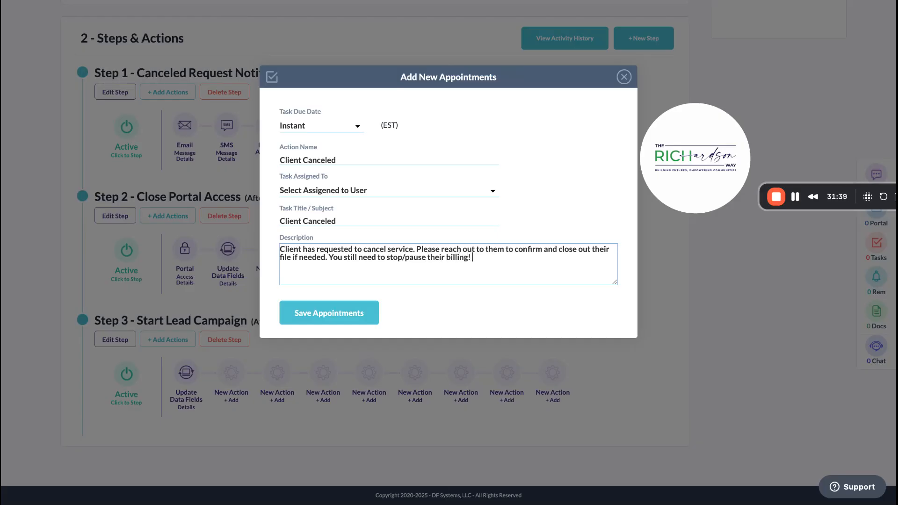
left_click(309, 321)
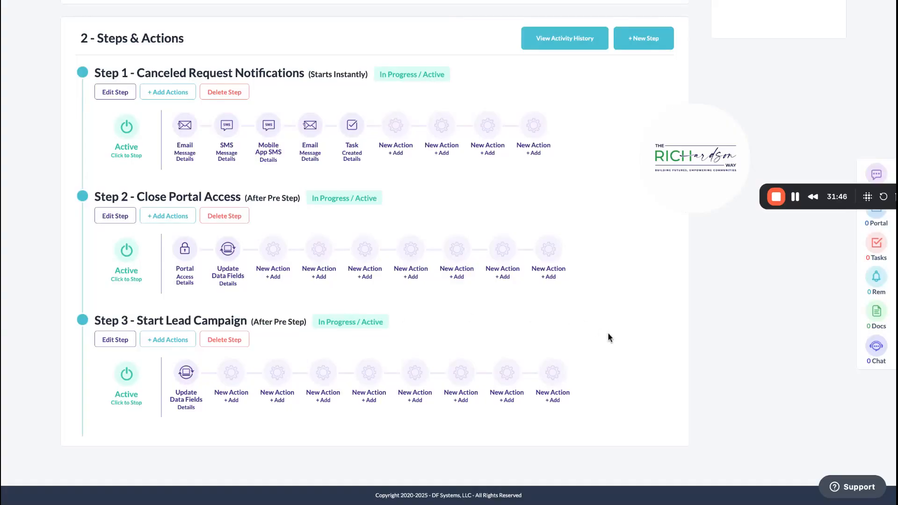
Review the saved Client Canceled task, and look over the start condition and settings in the AutoFox setup
left_click_drag(724, 162, 659, 171)
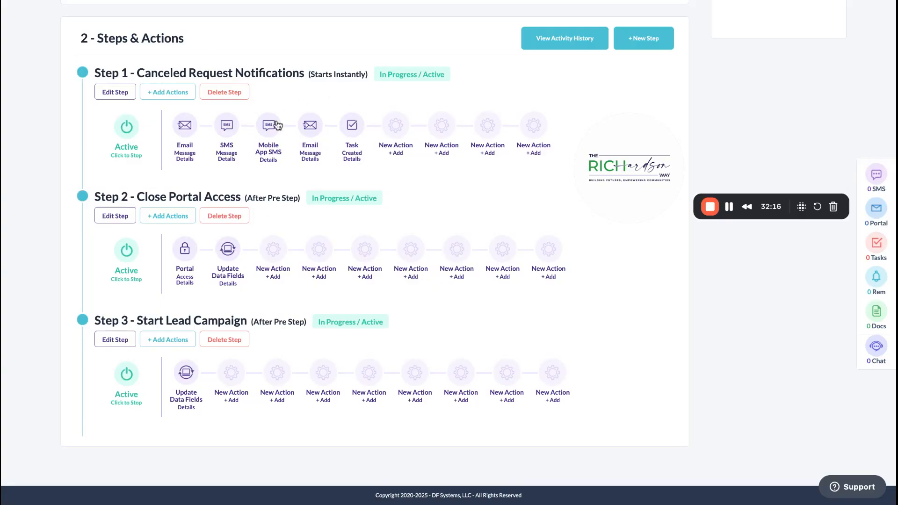
left_click(356, 125)
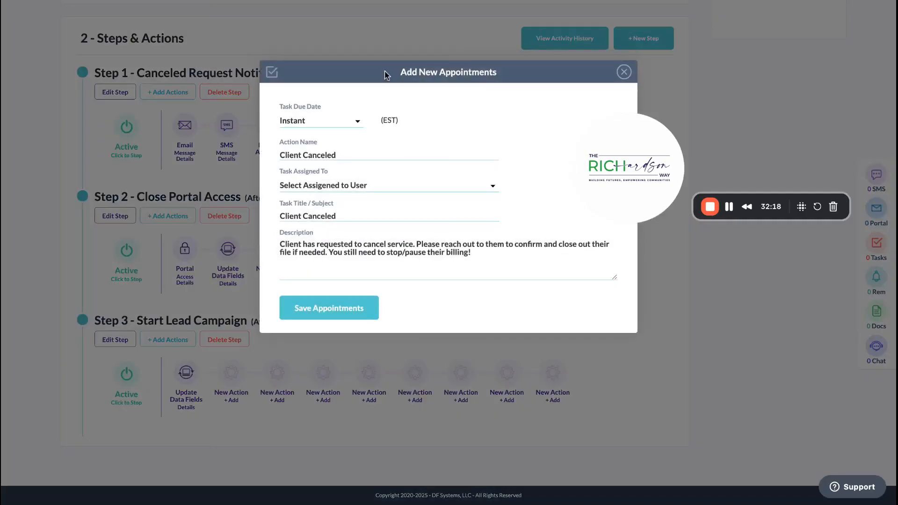
left_click(624, 72)
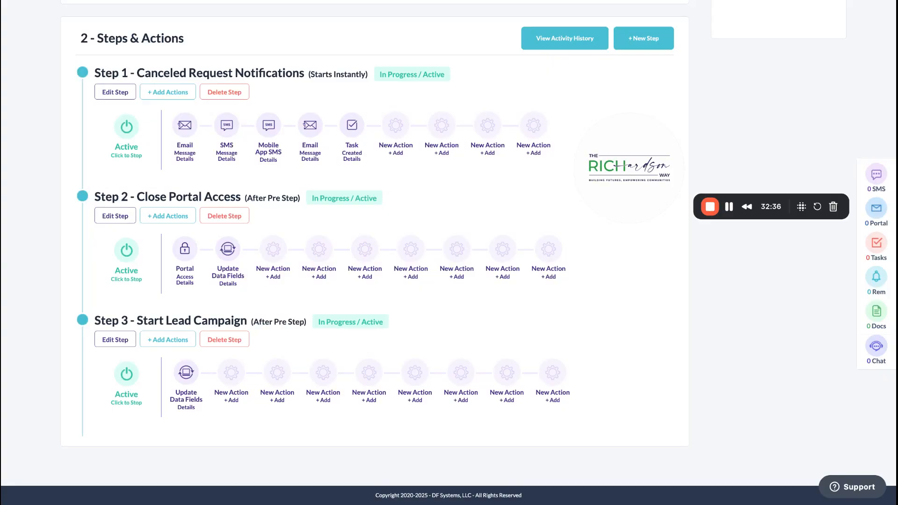
scroll(559, 86, "up", 3)
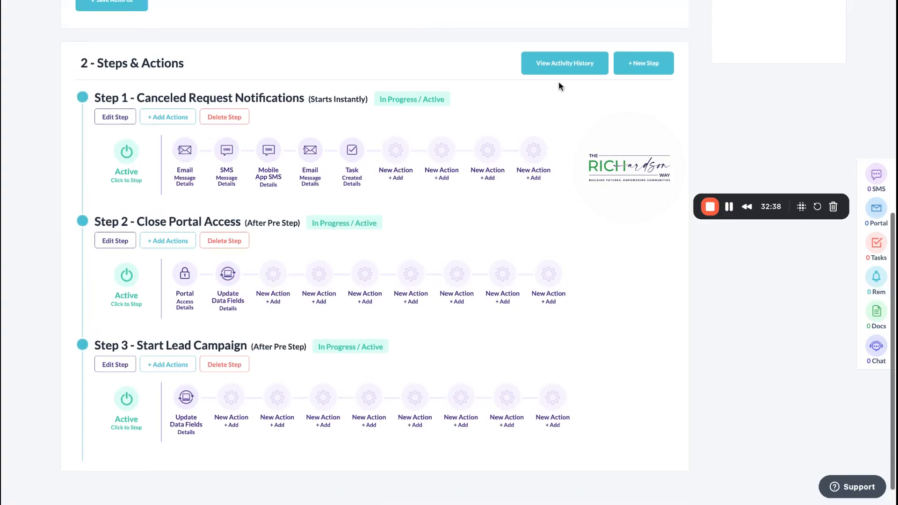
scroll(558, 84, "up", 5)
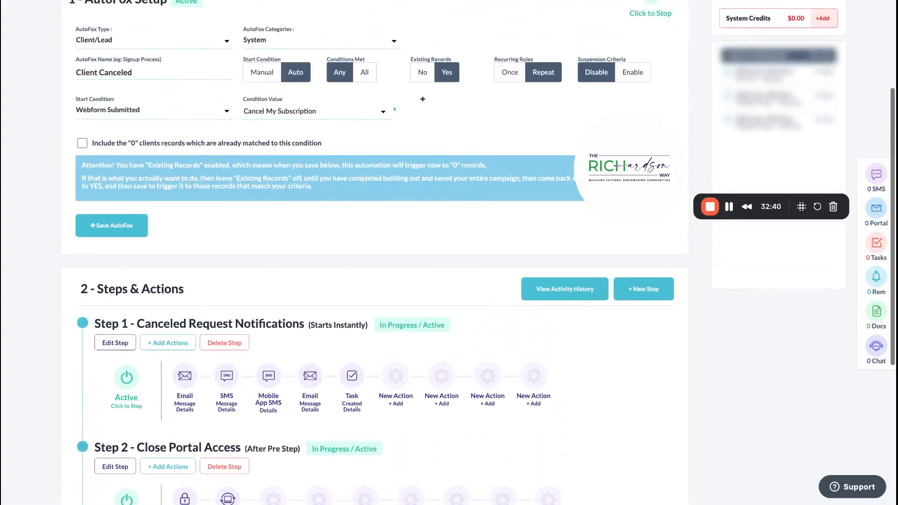
scroll(558, 84, "up", 2)
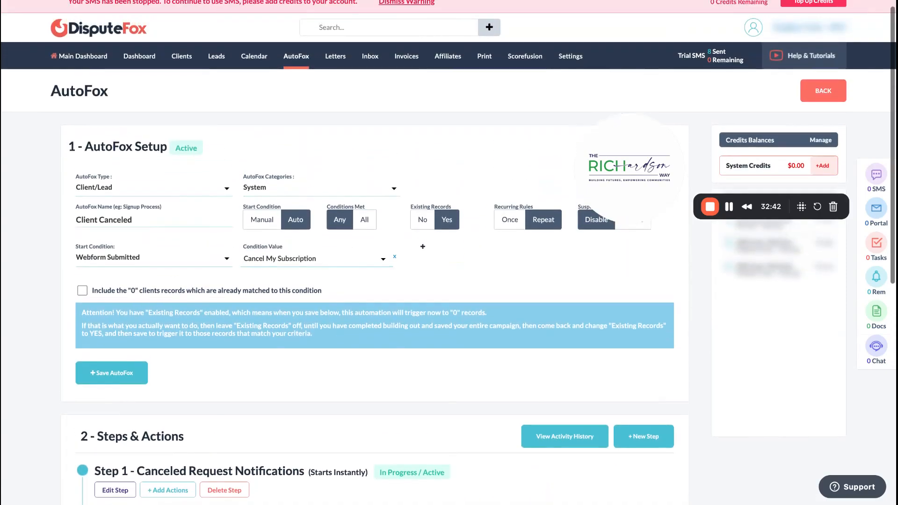
scroll(593, 75, "down", 1)
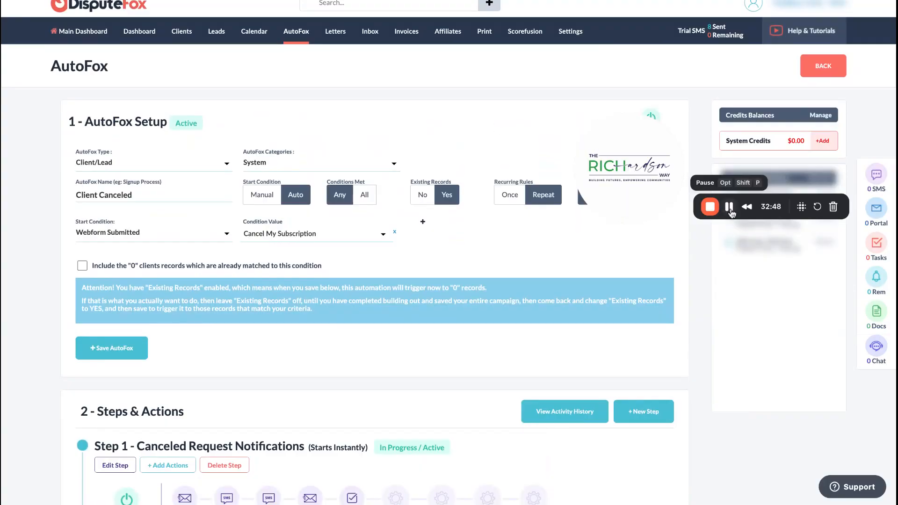
left_click(729, 206)
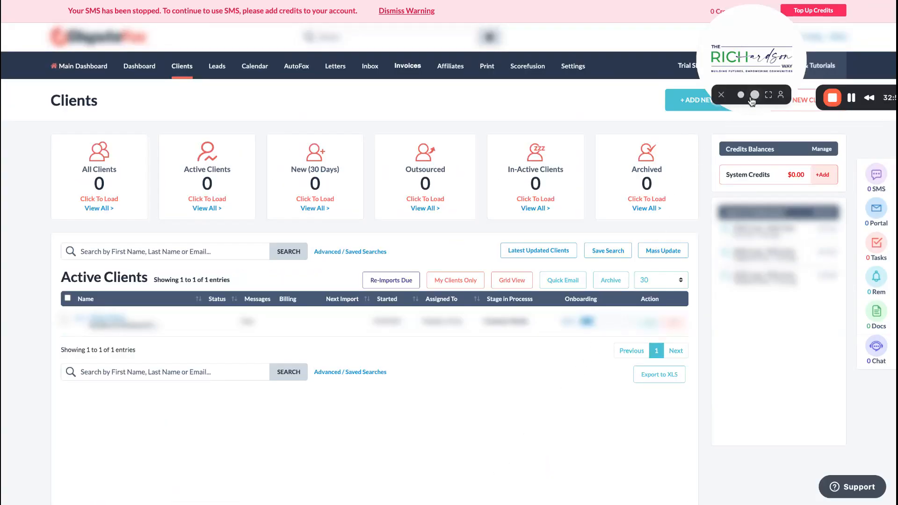
left_click_drag(786, 56, 733, 56)
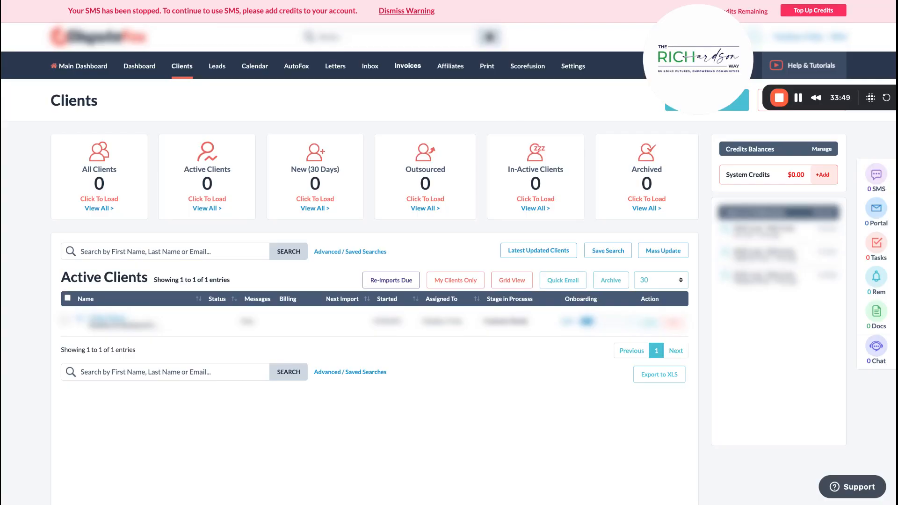
left_click_drag(708, 70, 558, 119)
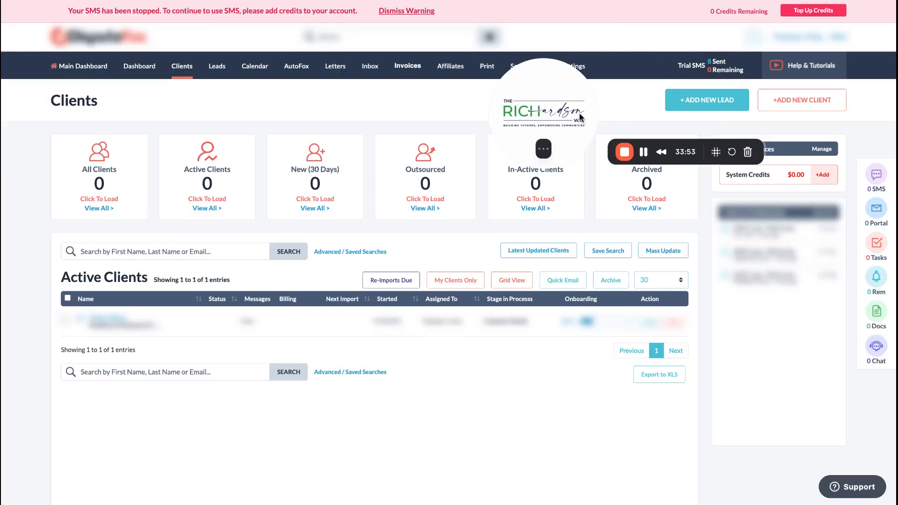